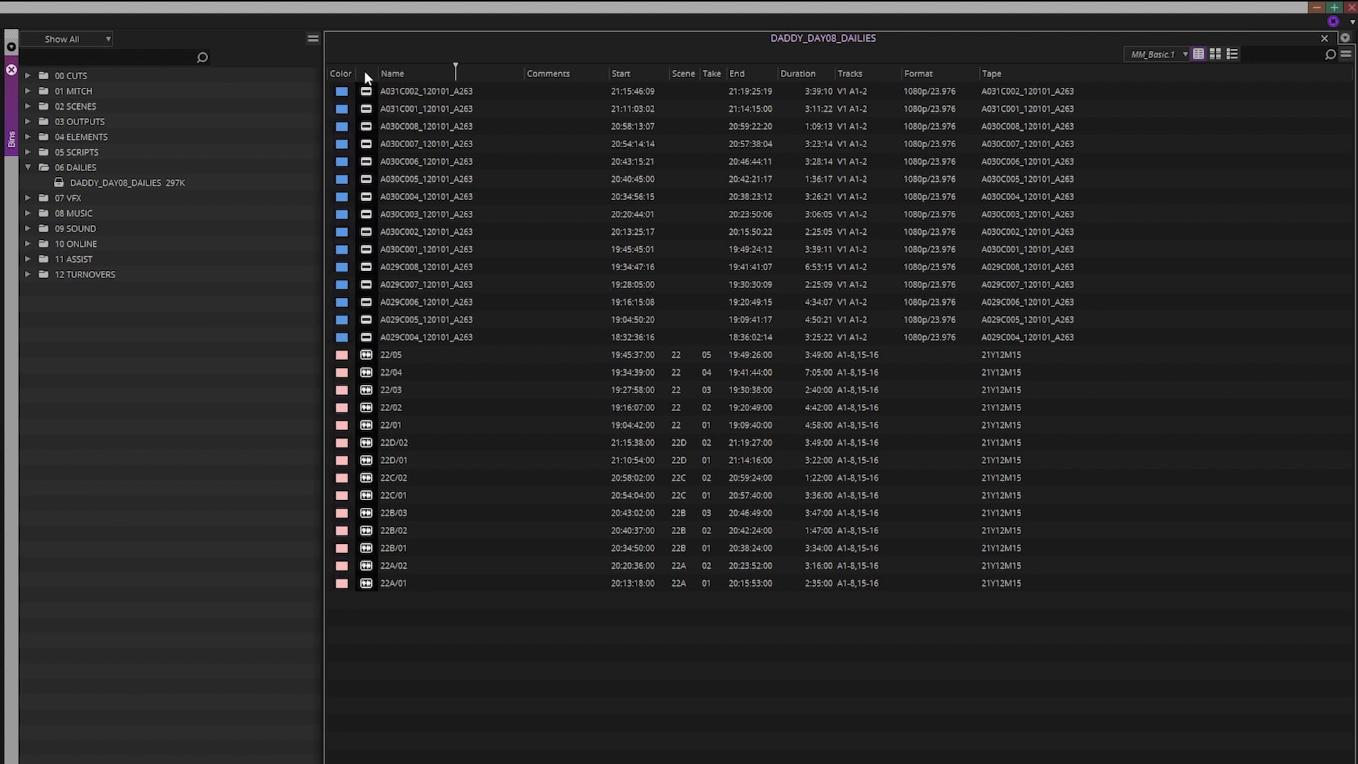
Highlight the Name, Comments, Start and End columns, then sort the audio clips by Scene and Take
click(407, 72)
shift+click(537, 75)
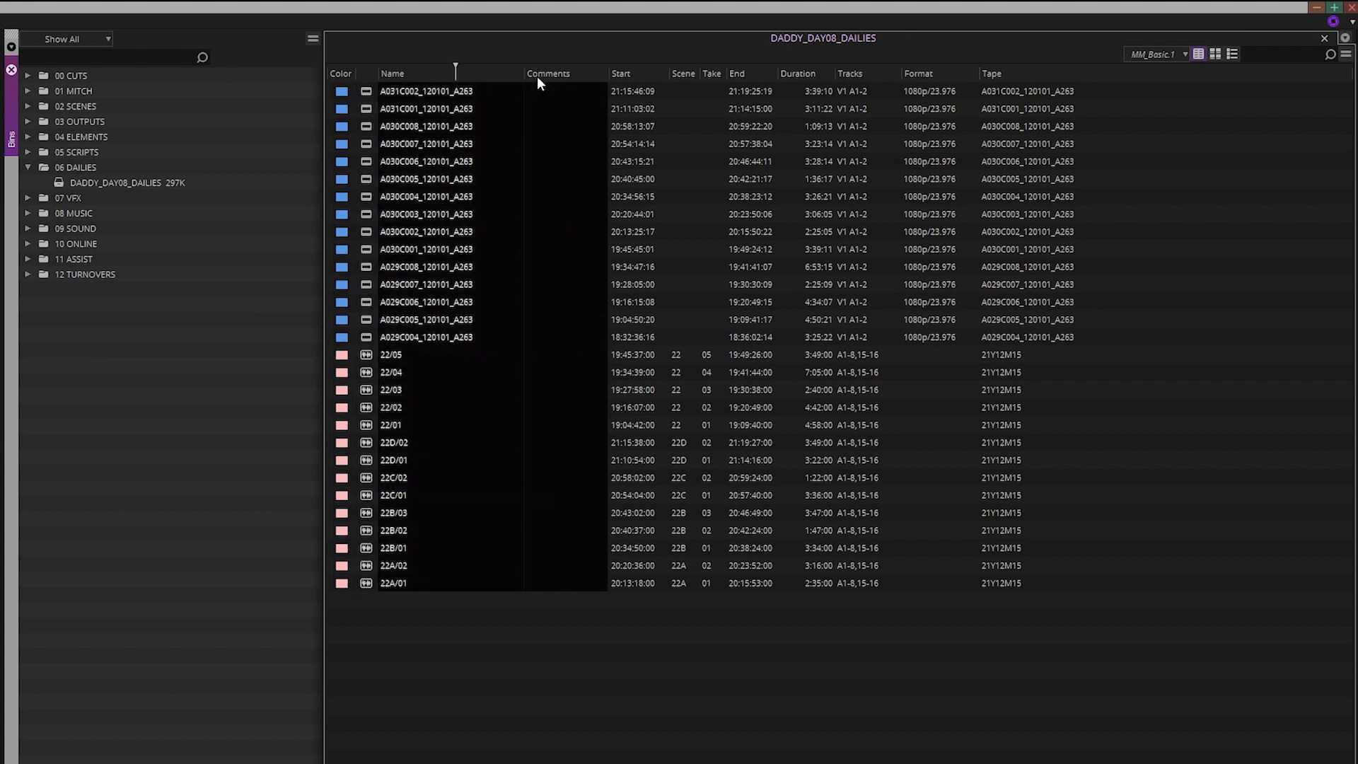
click(627, 71)
ctrl+click(748, 75)
click(685, 72)
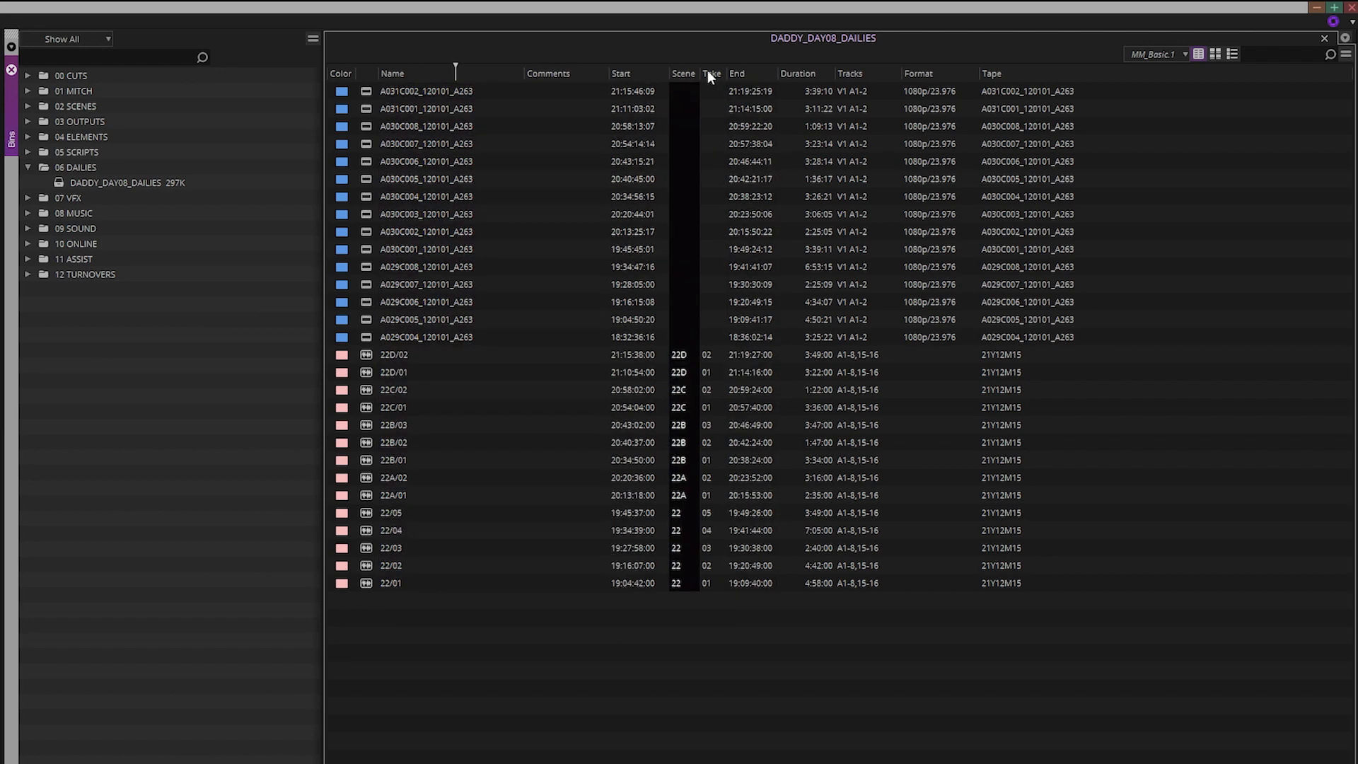
ctrl+click(709, 72)
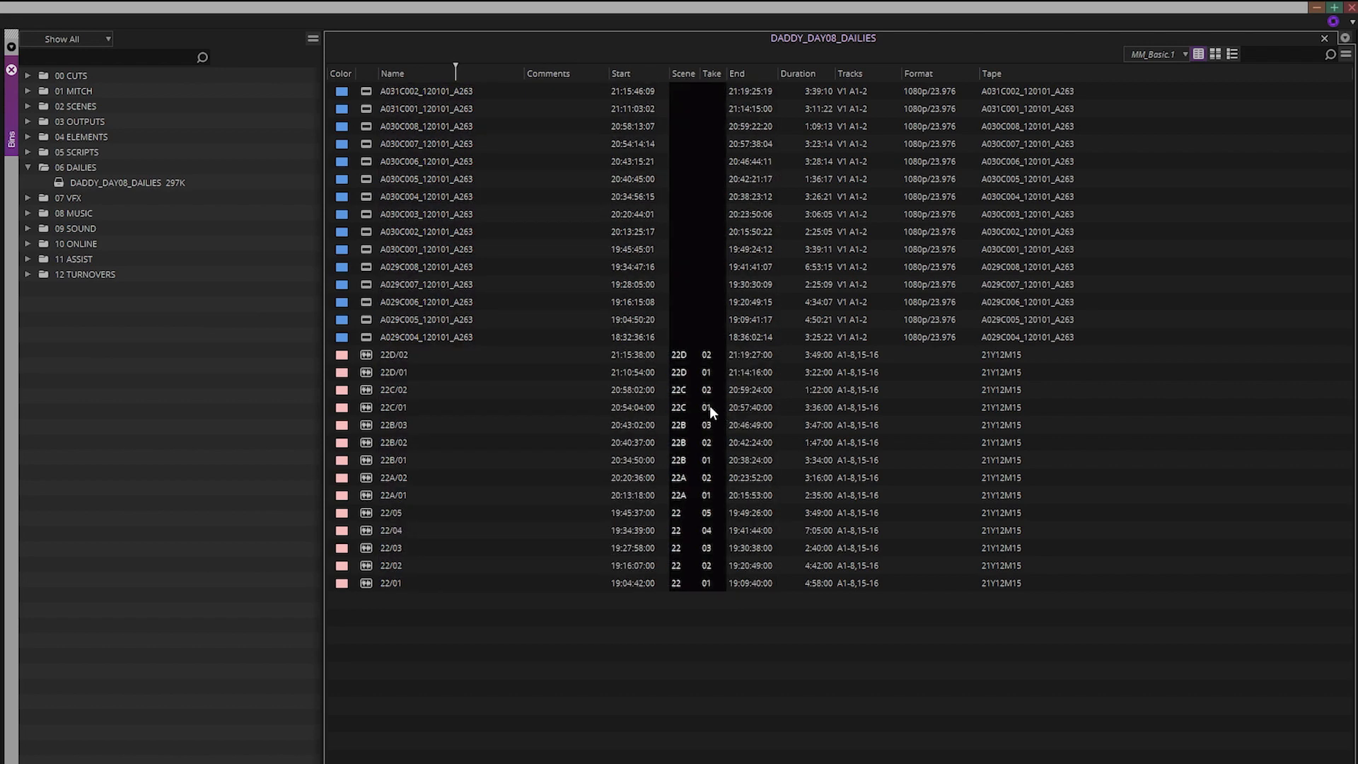
Point out the Duration, Tracks, Format and Tape columns in turn
click(700, 616)
click(799, 74)
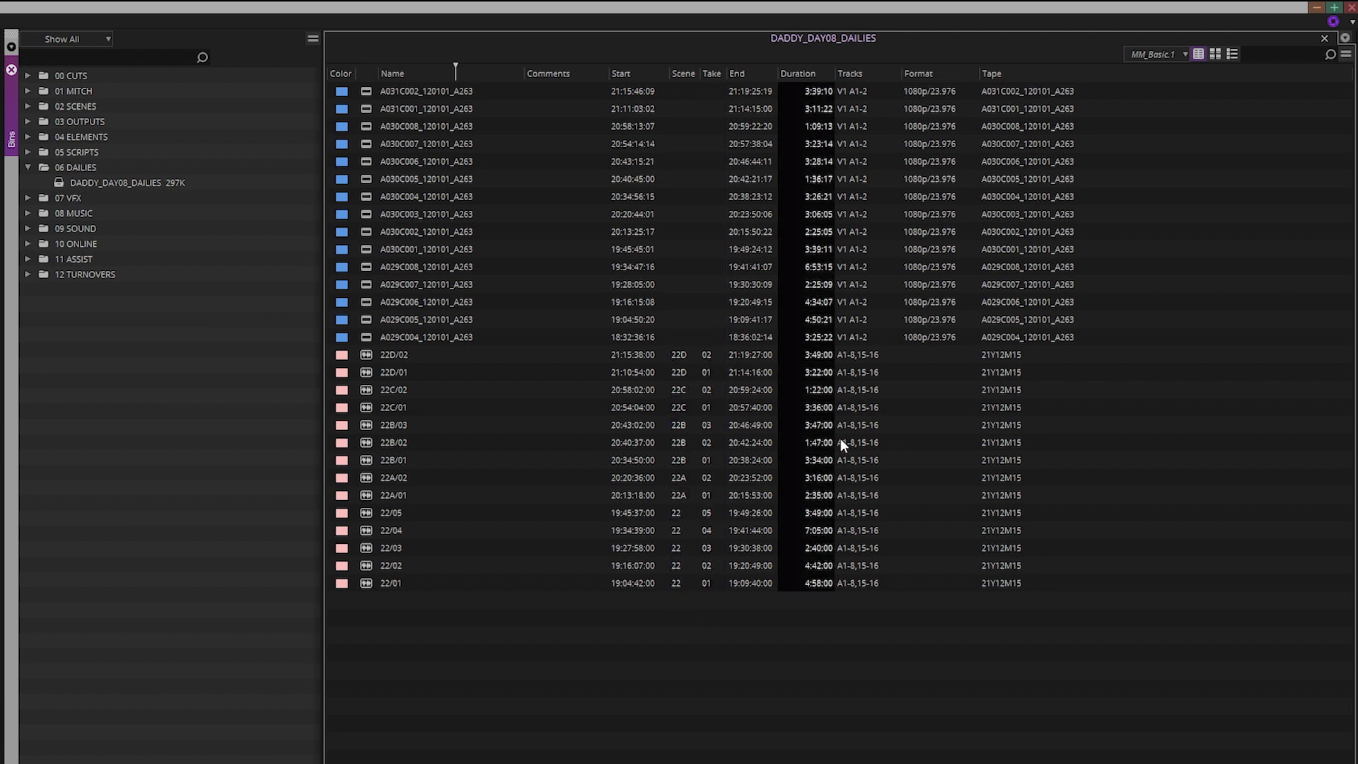
click(817, 652)
click(874, 73)
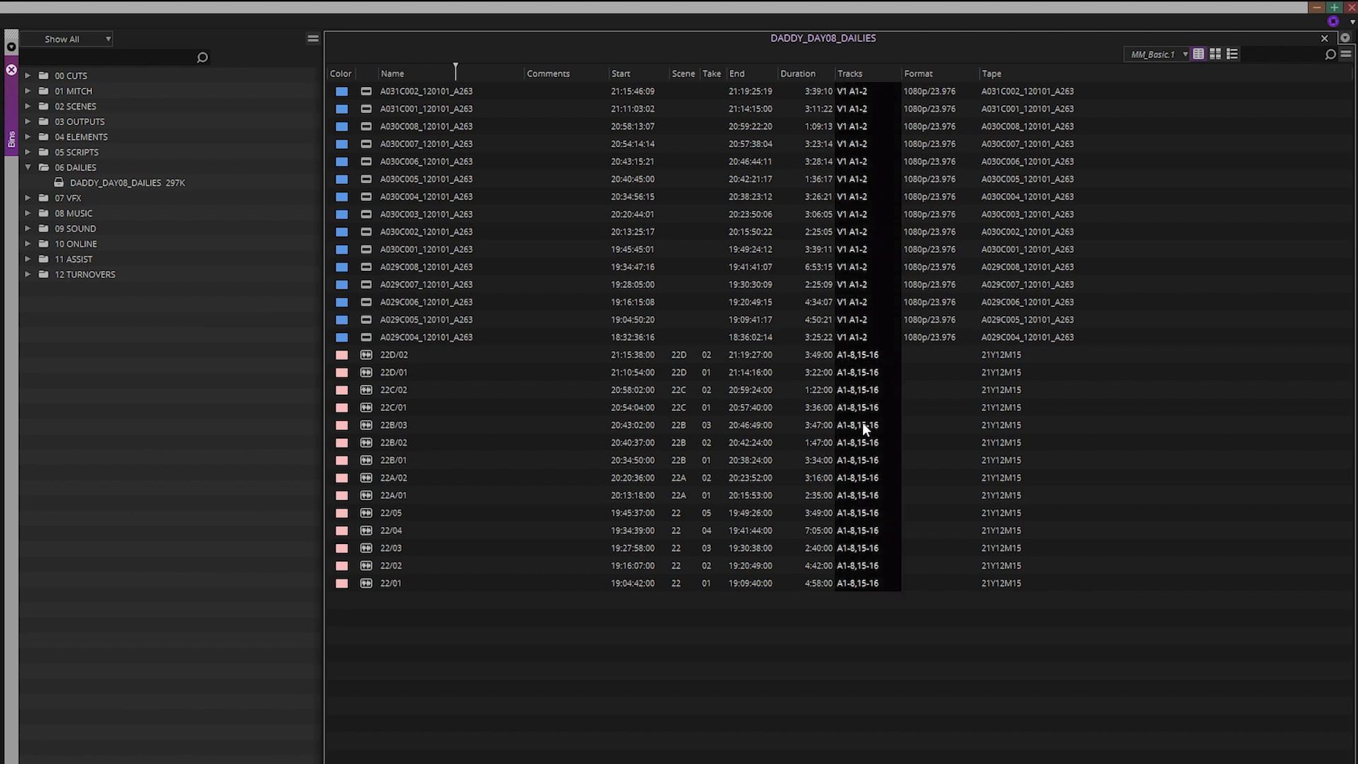
click(877, 616)
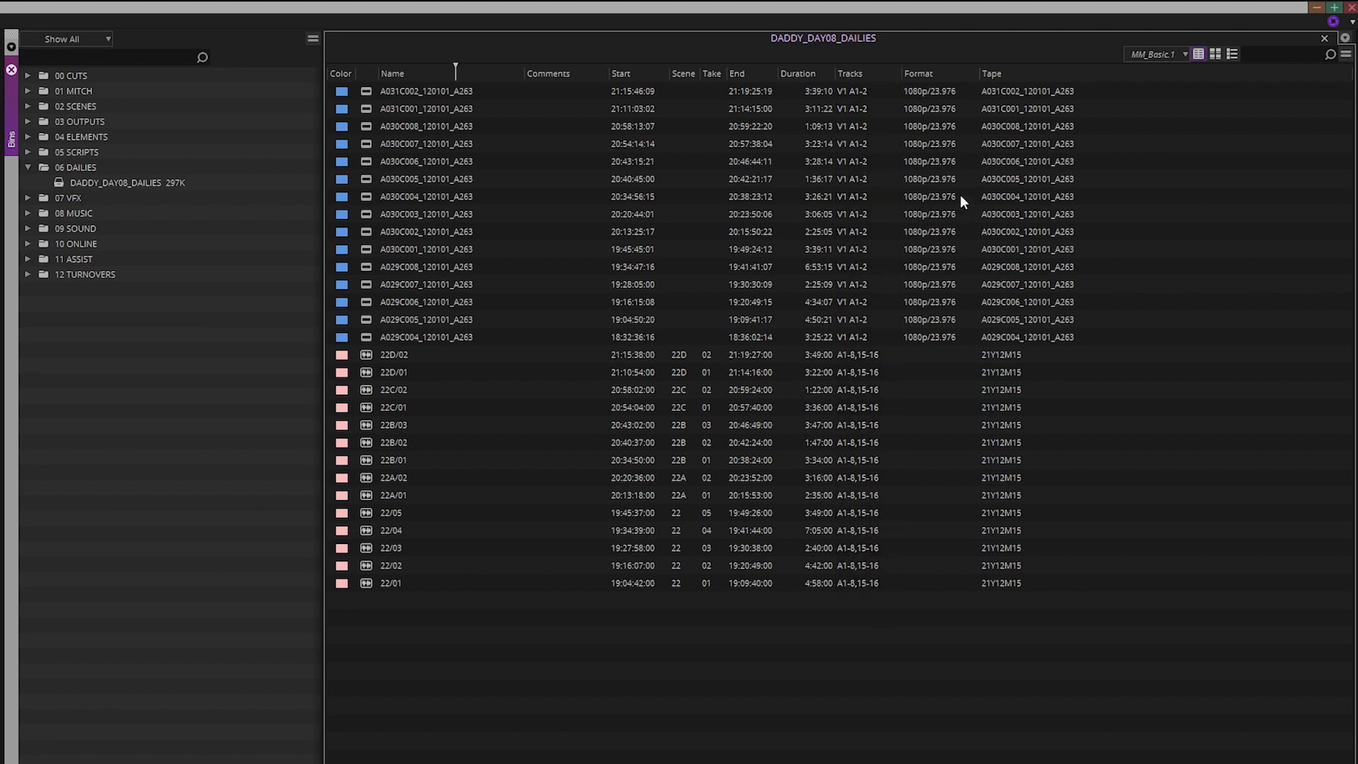
click(938, 73)
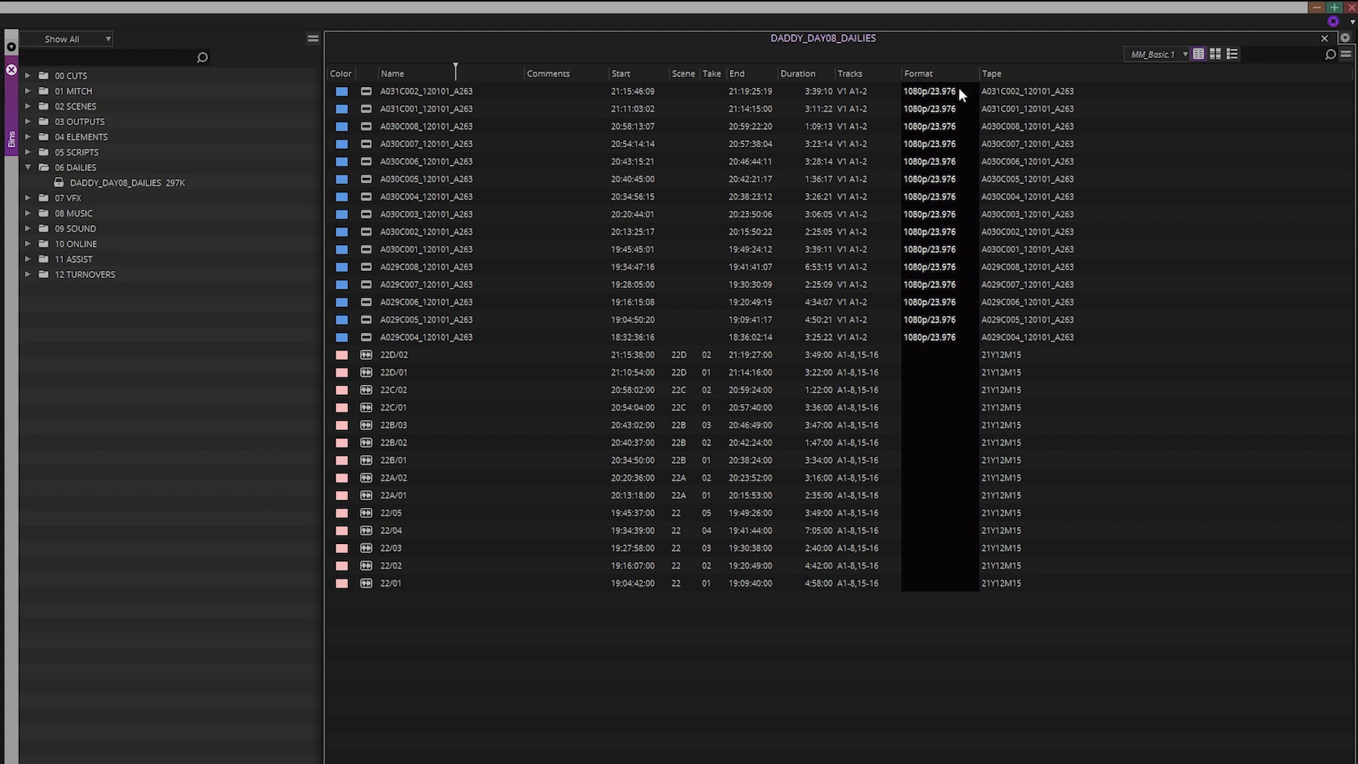
click(1058, 76)
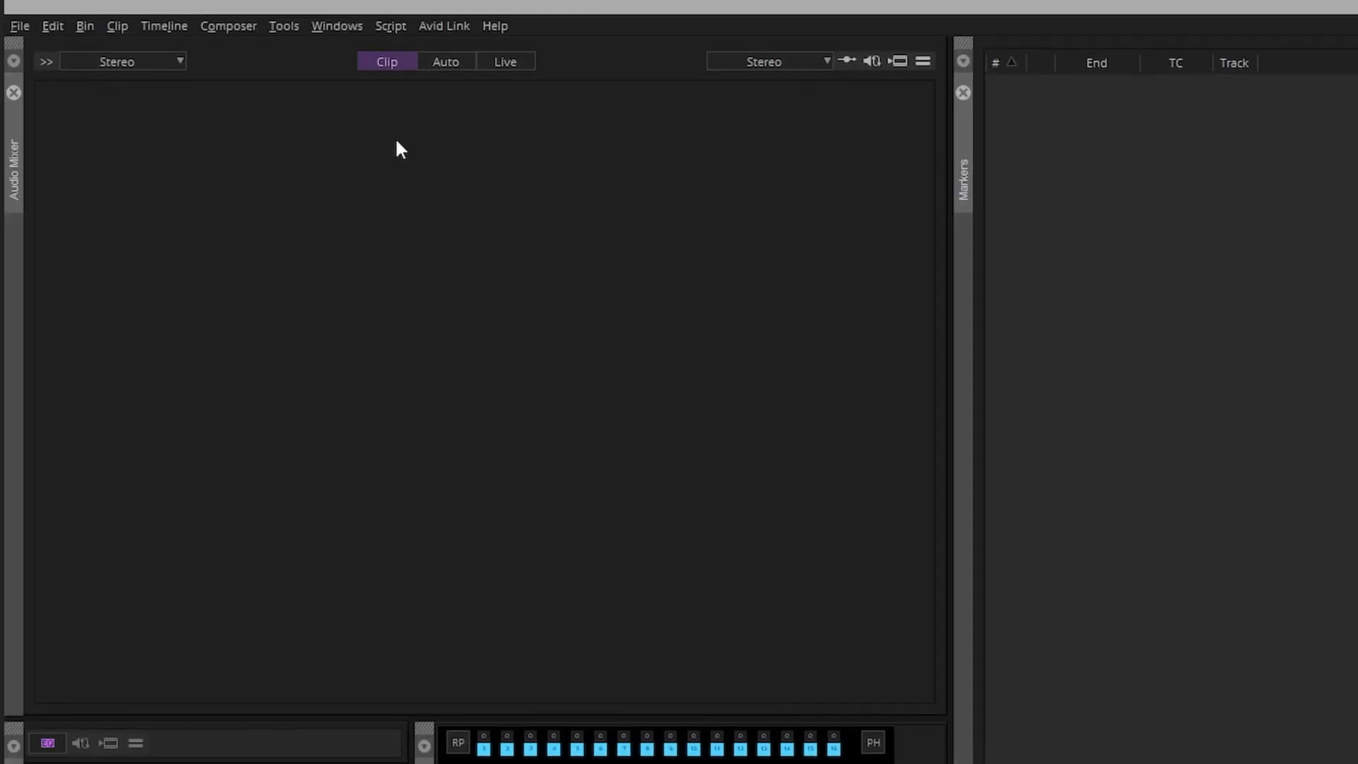
AutoSequence the selected clips into a timecode-ordered sequence, accepting the clear-marks warning
click(116, 26)
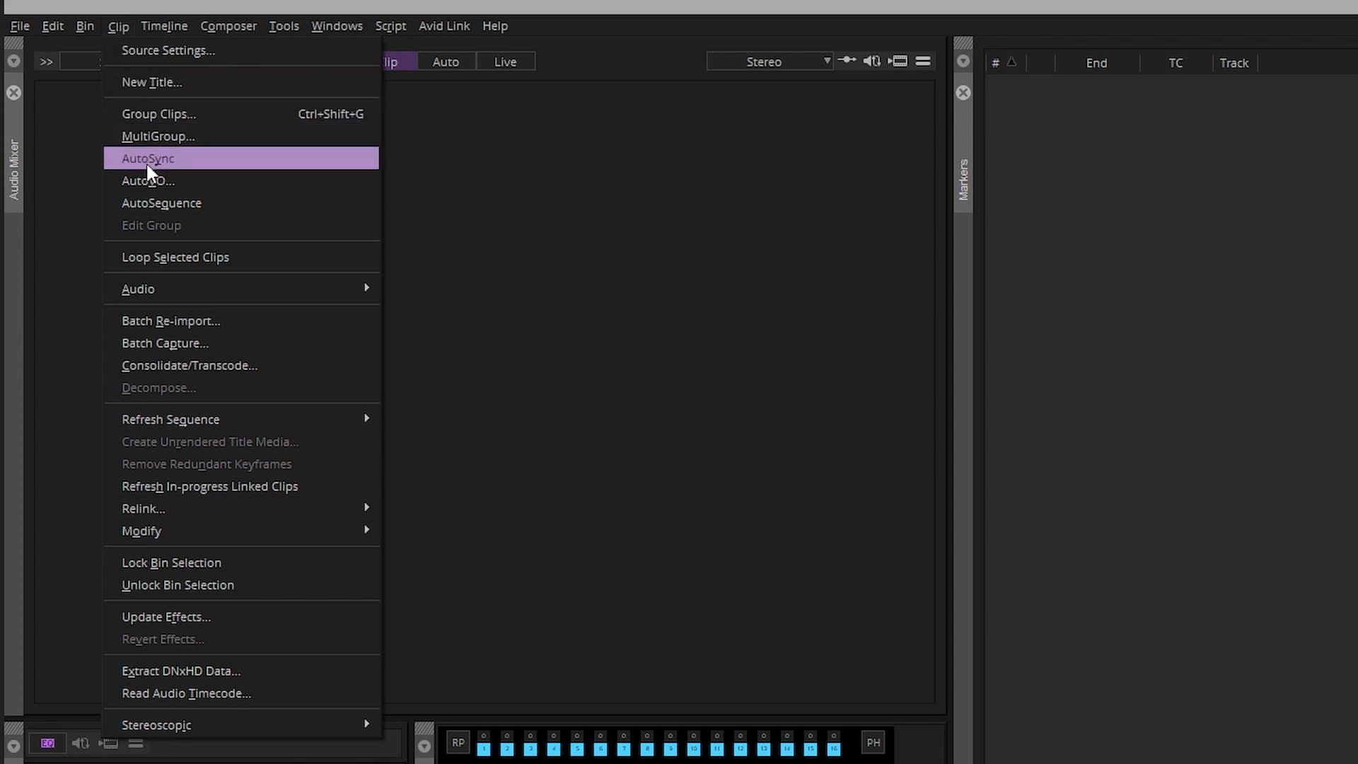
click(256, 204)
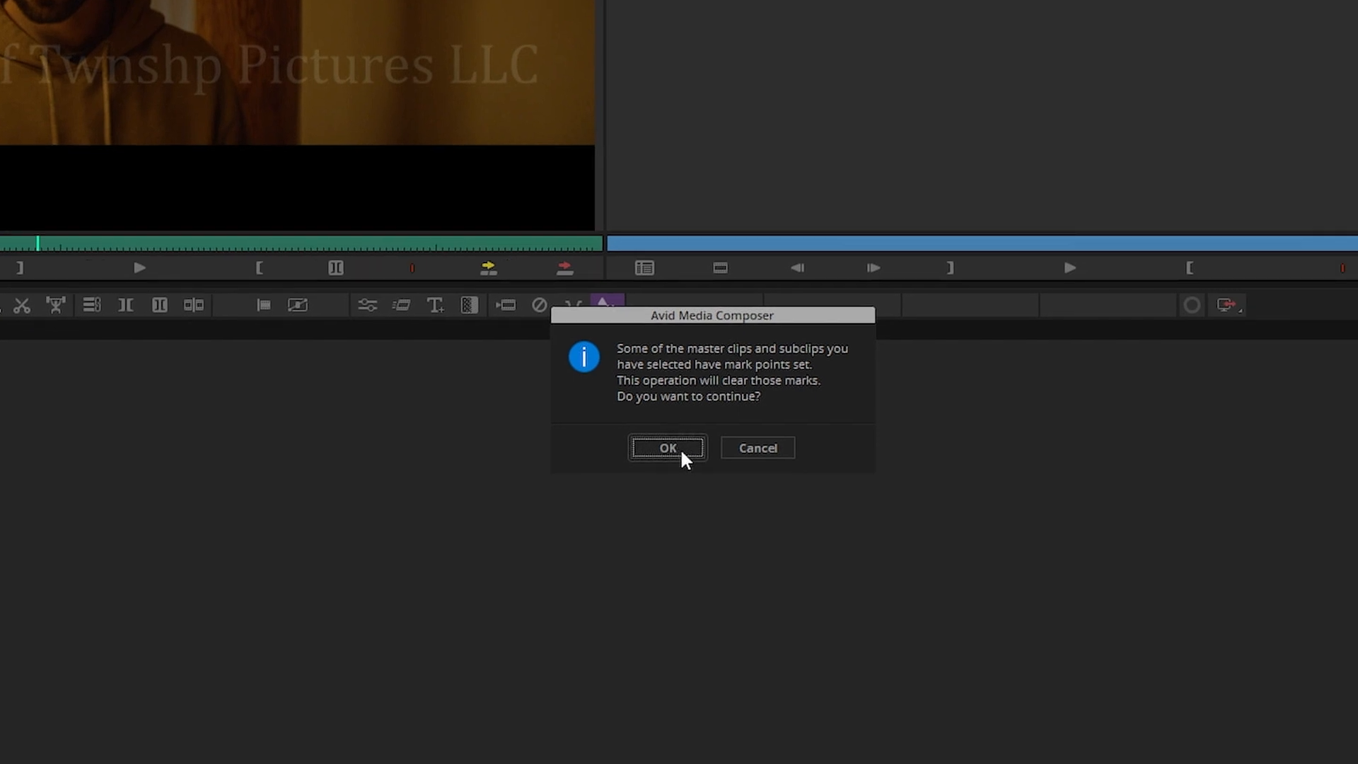
click(680, 449)
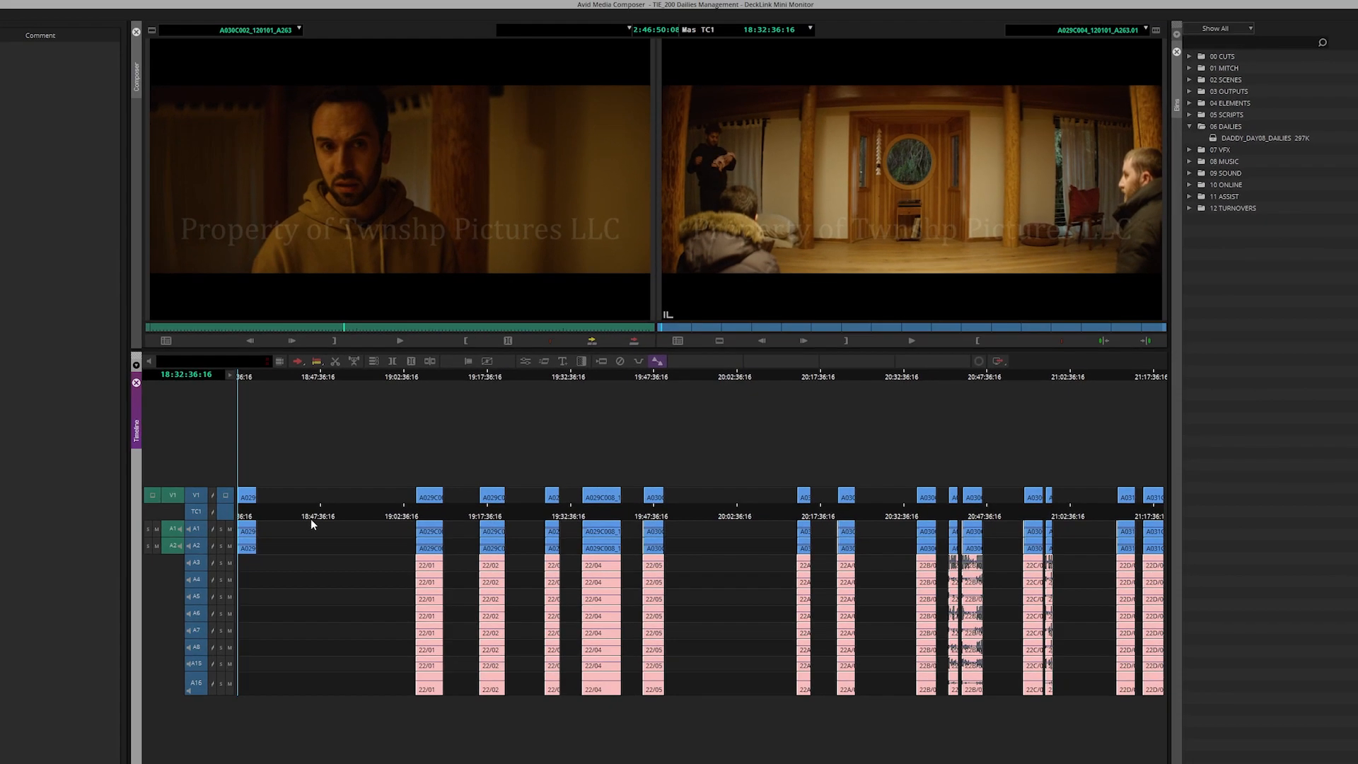
Scrub the first synced clip pair, then zoom the timeline in on the 22/01 clips
click(429, 550)
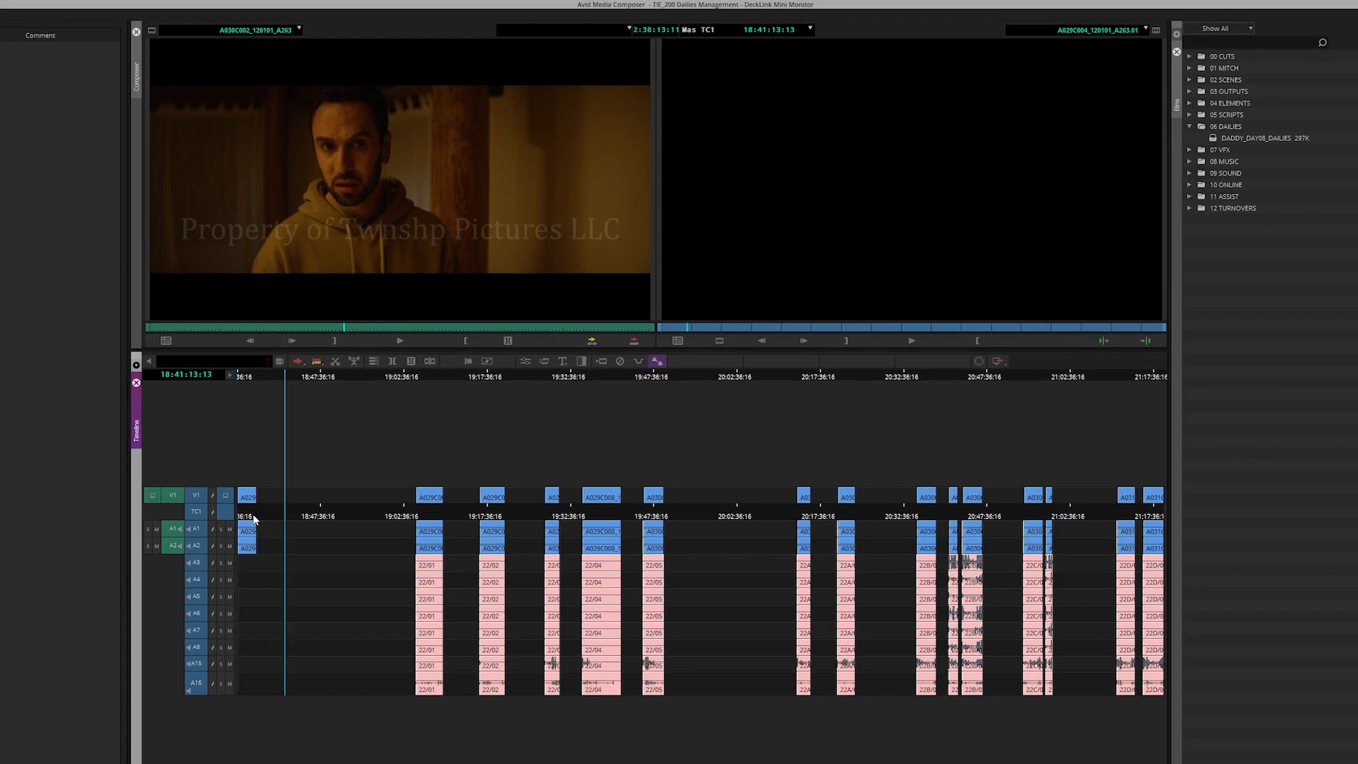
drag(429, 550, 433, 545)
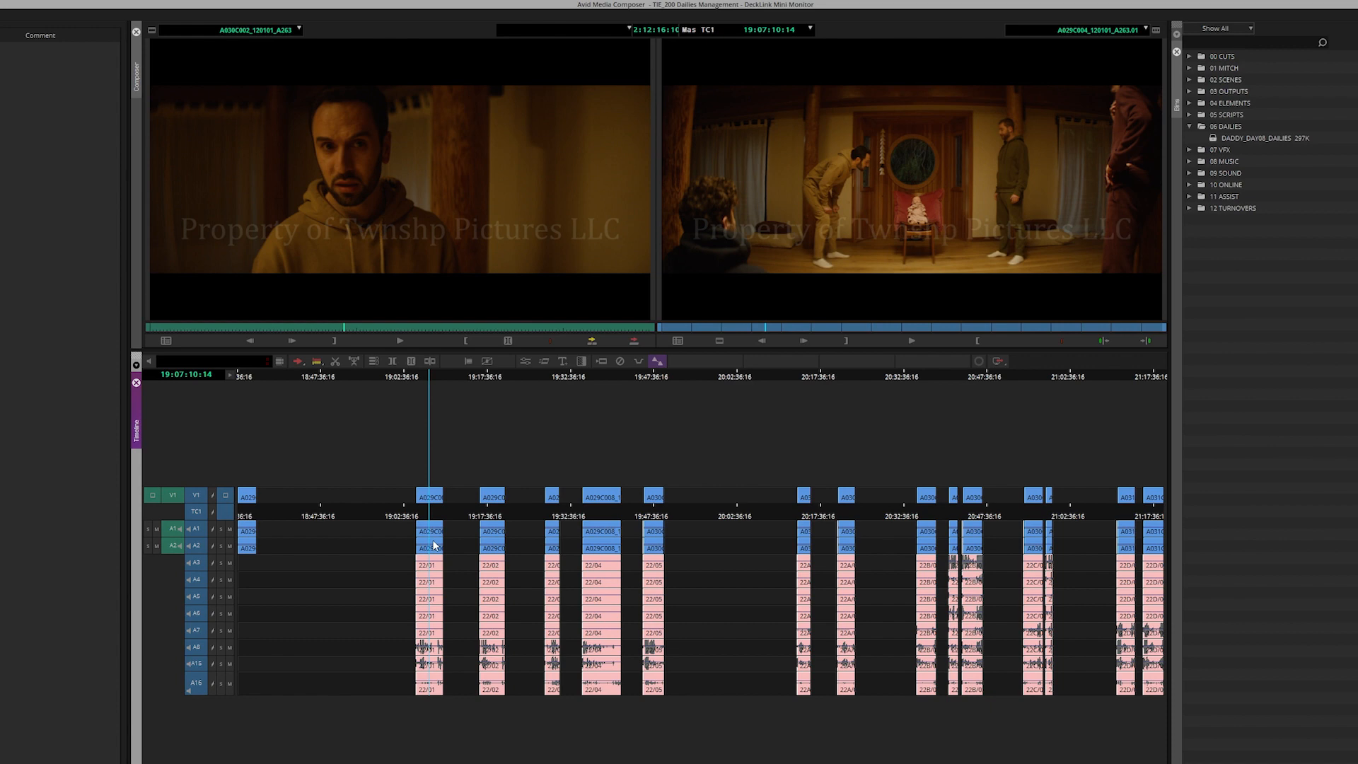
click(489, 556)
key(Home)
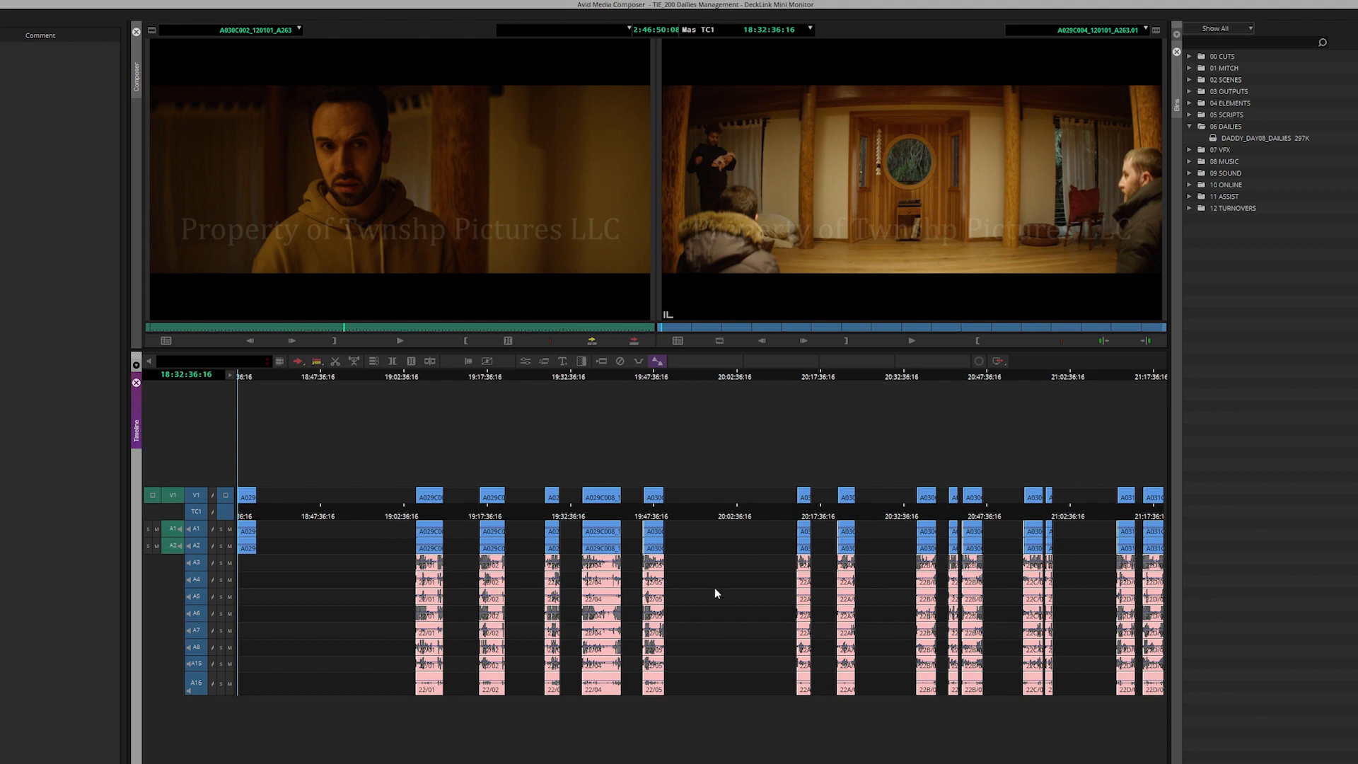
click(420, 609)
key(ctrl+])
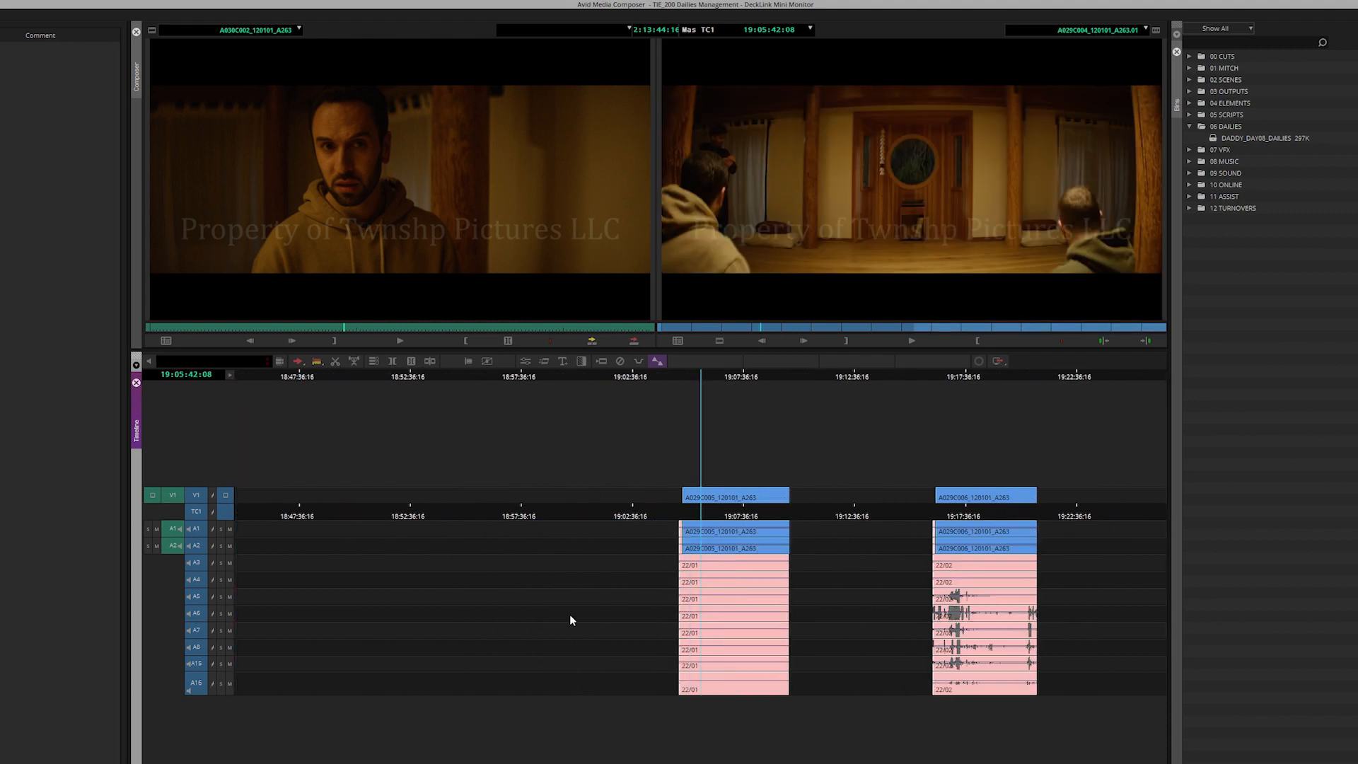
key(ctrl+])
key(ctrl+])
Play the overlapping 22/01 clips, then fit the whole sequence and return to its start
click(713, 610)
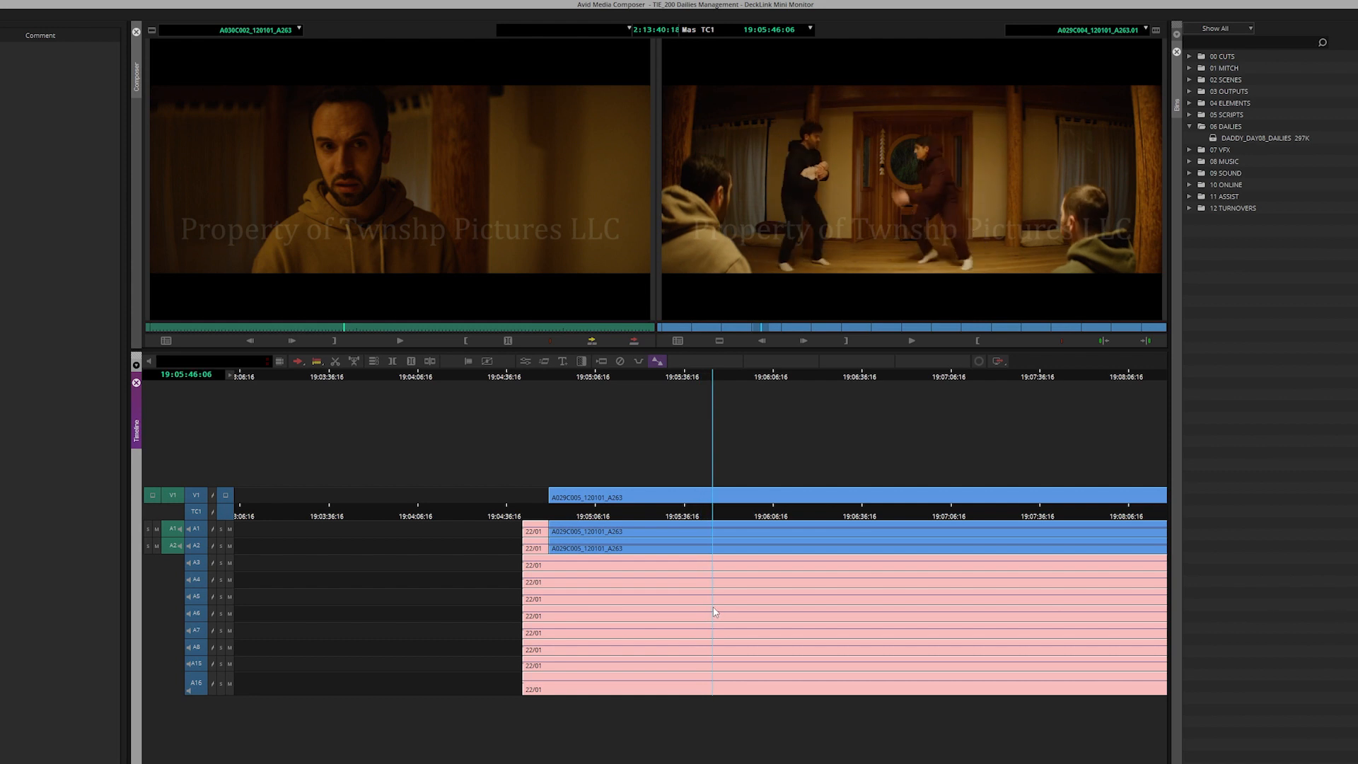
key(space)
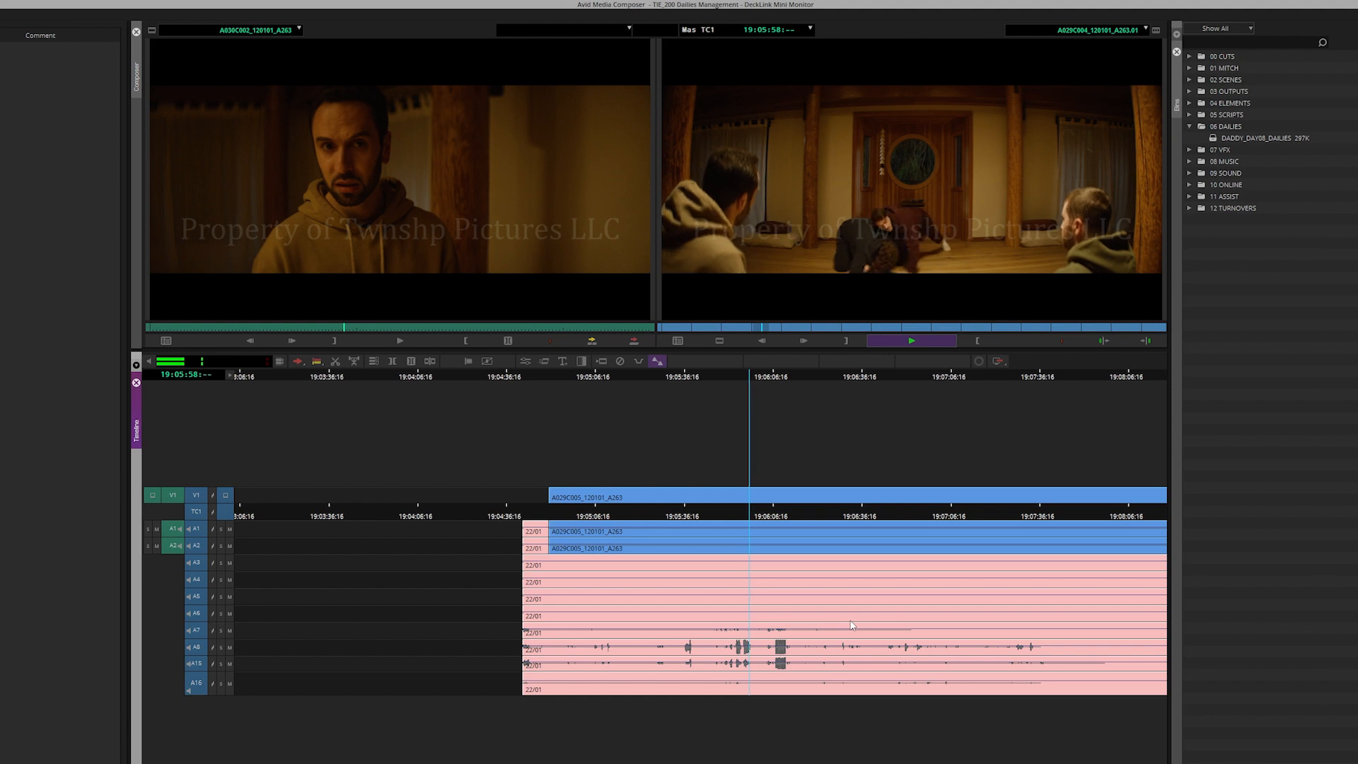
key(space)
key(ctrl+/)
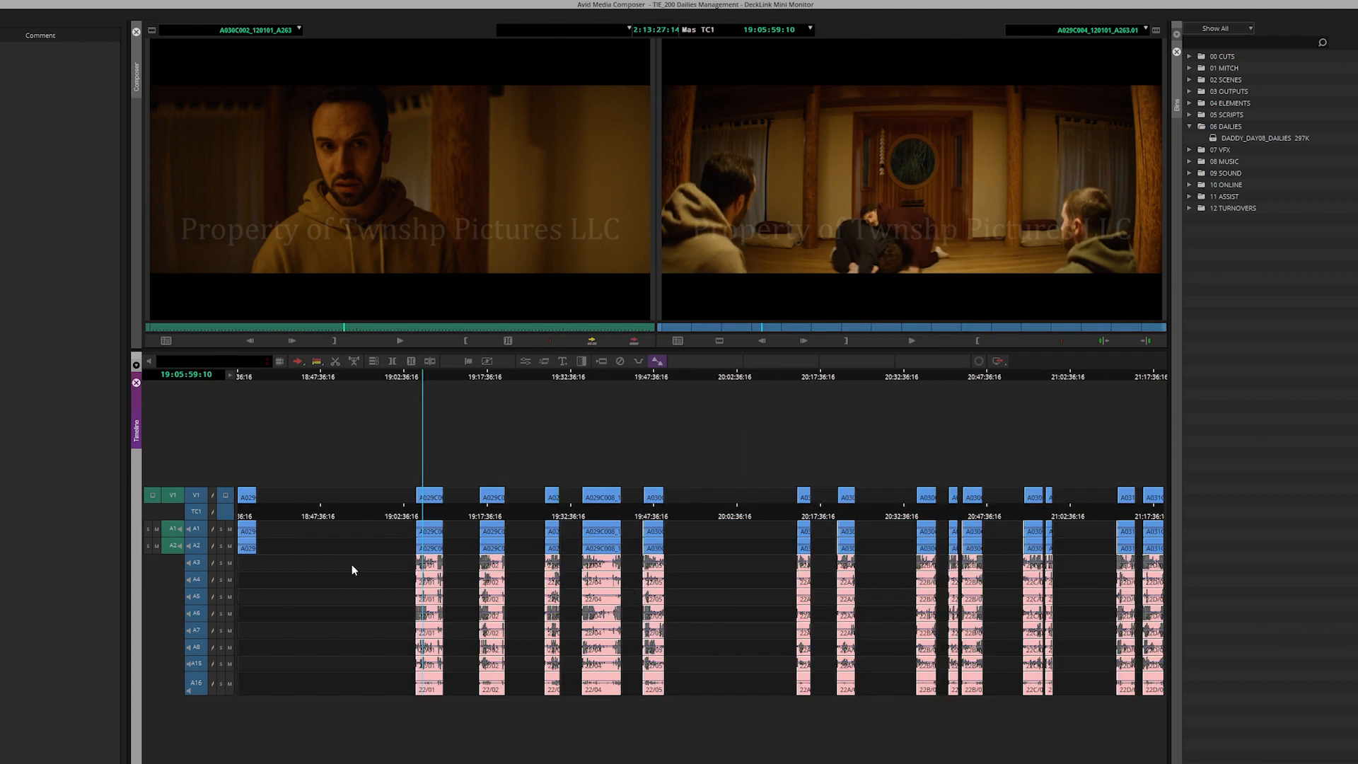
key(Home)
key(super+9)
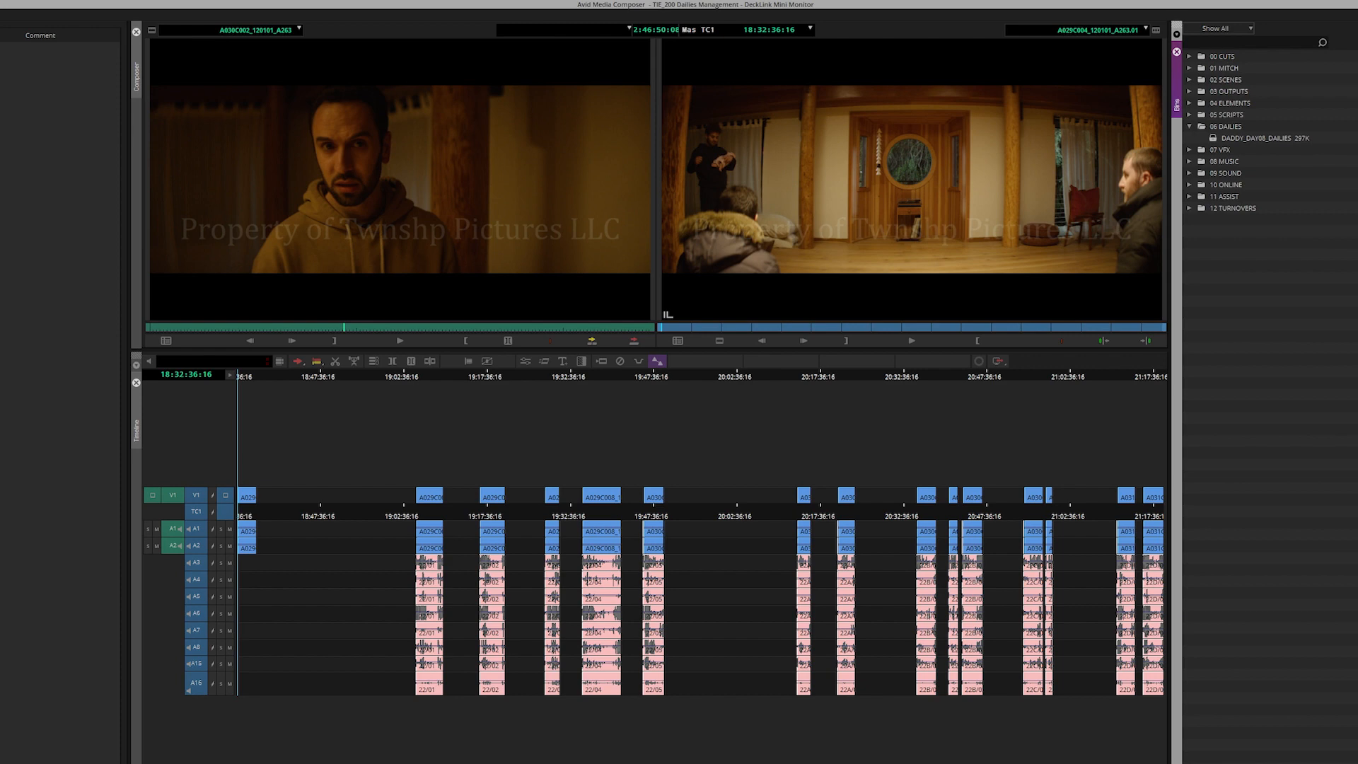
Delete the test sequence and select every clip in the dailies bin
key(Delete)
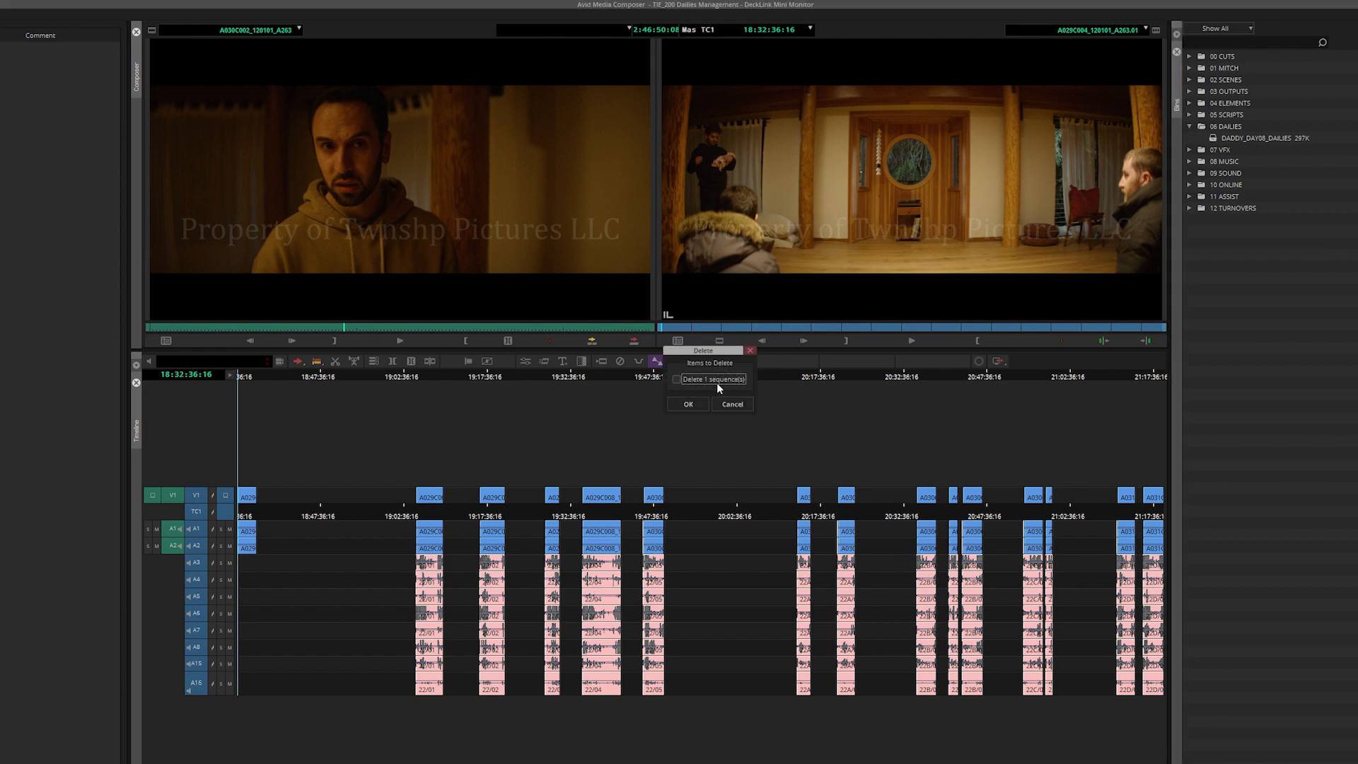
click(689, 404)
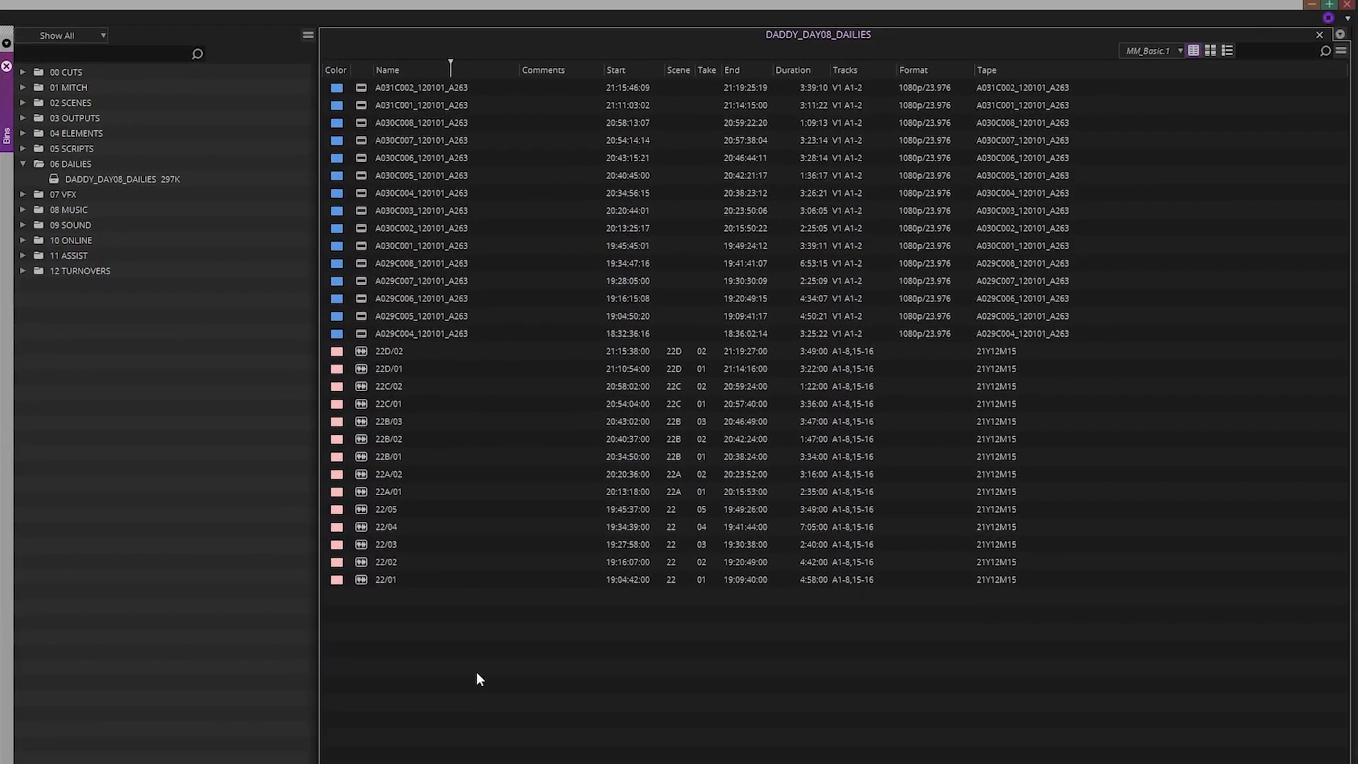
key(ctrl+a)
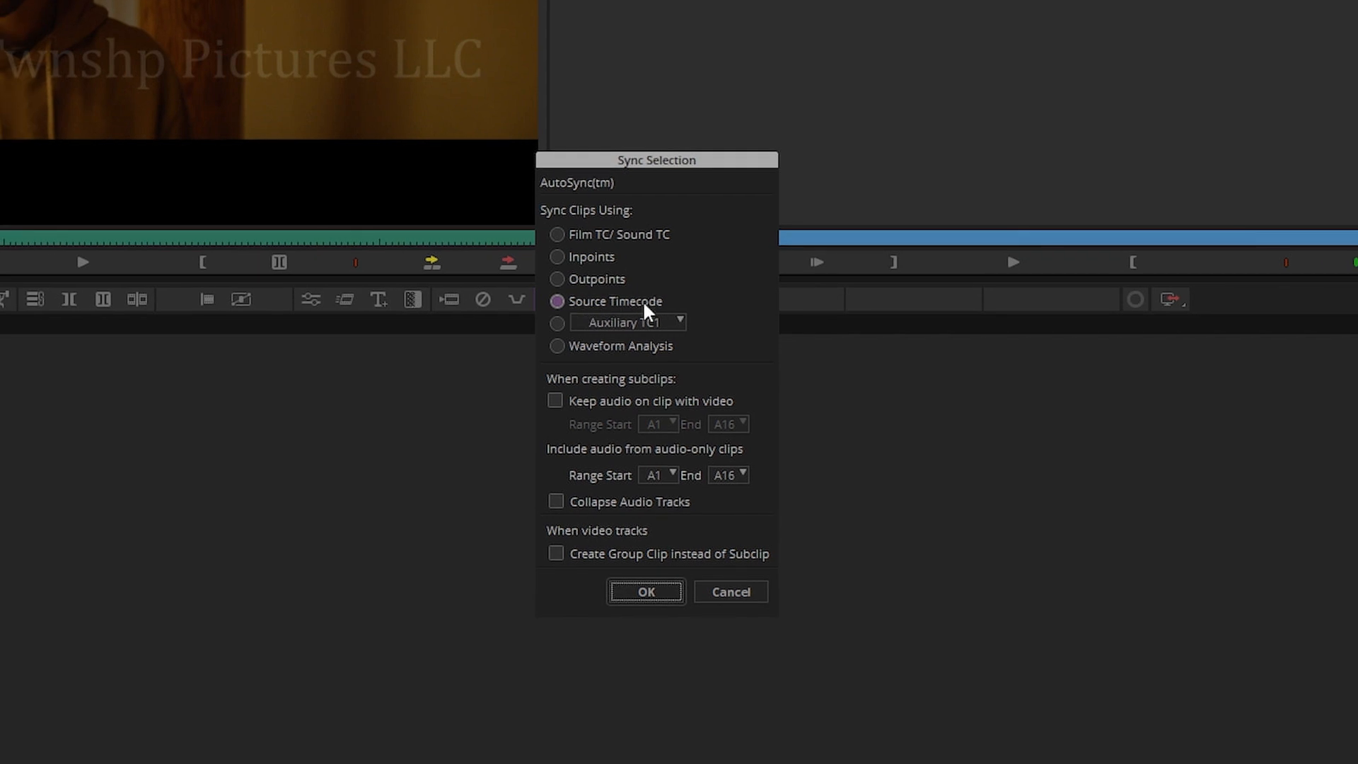
Sync by Source Timecode with Keep audio on clip off and the audio-only range ending at A1
click(695, 400)
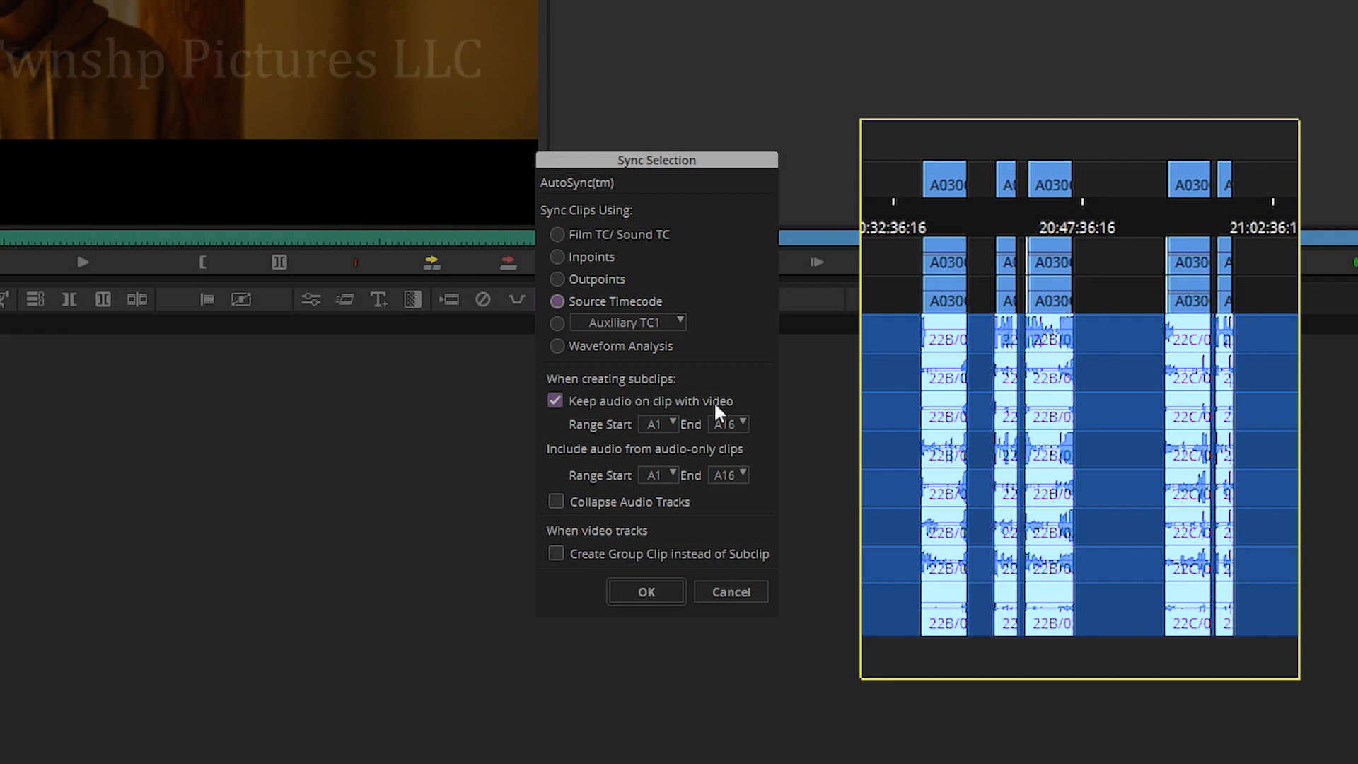
click(710, 400)
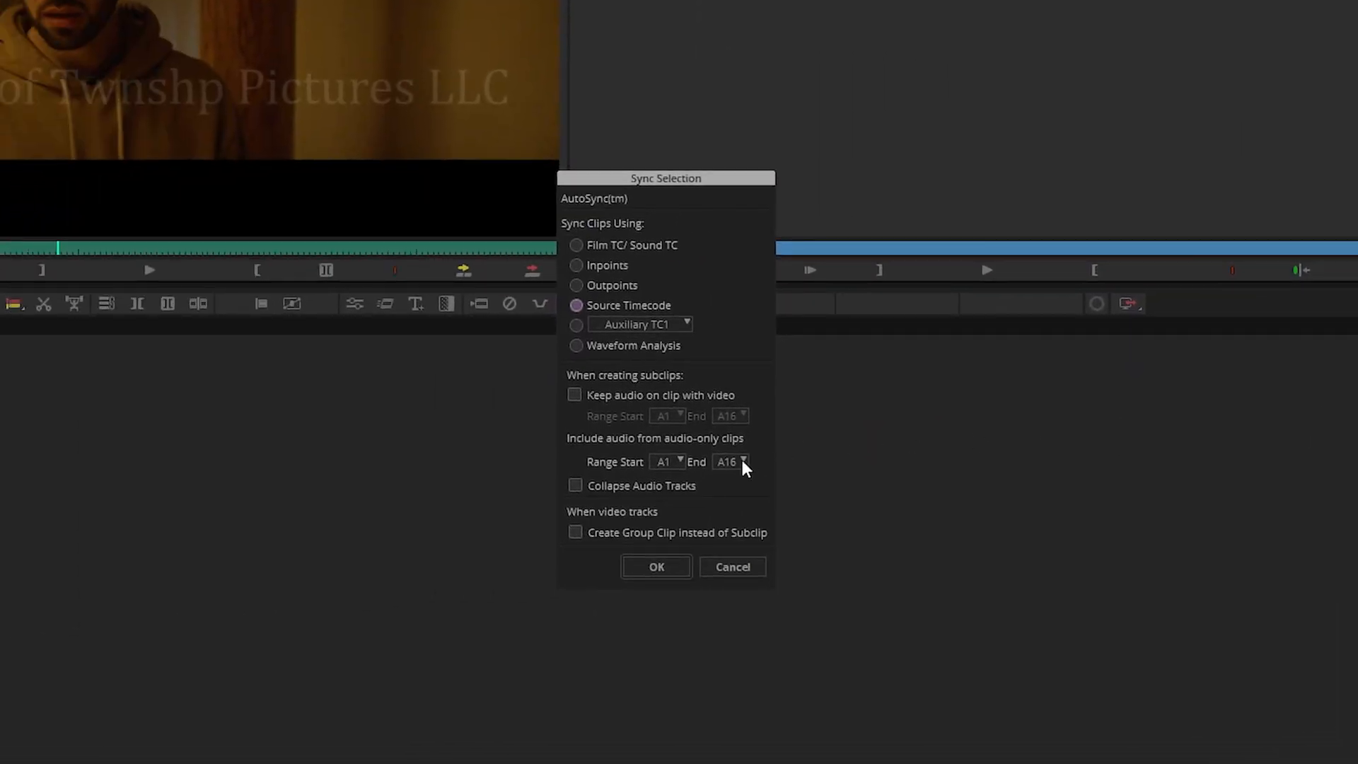
click(741, 460)
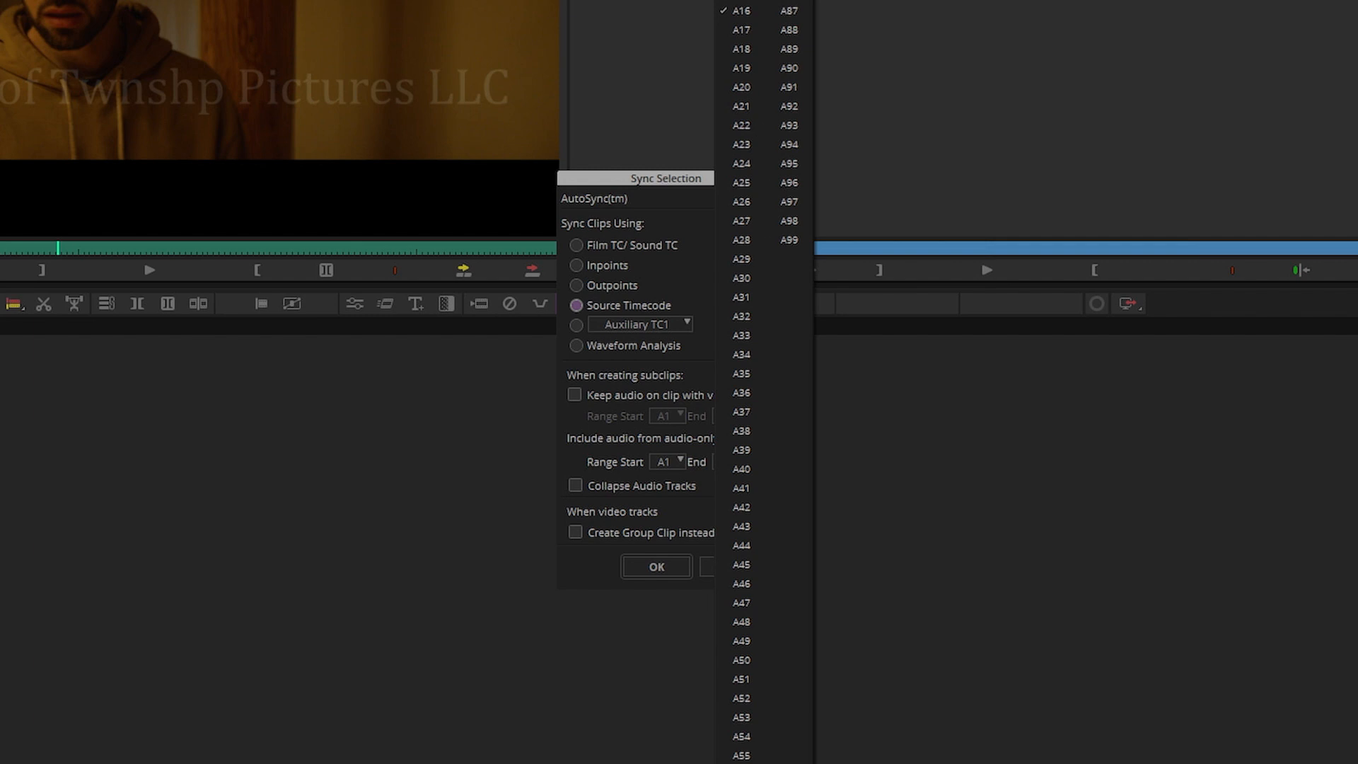
click(742, 0)
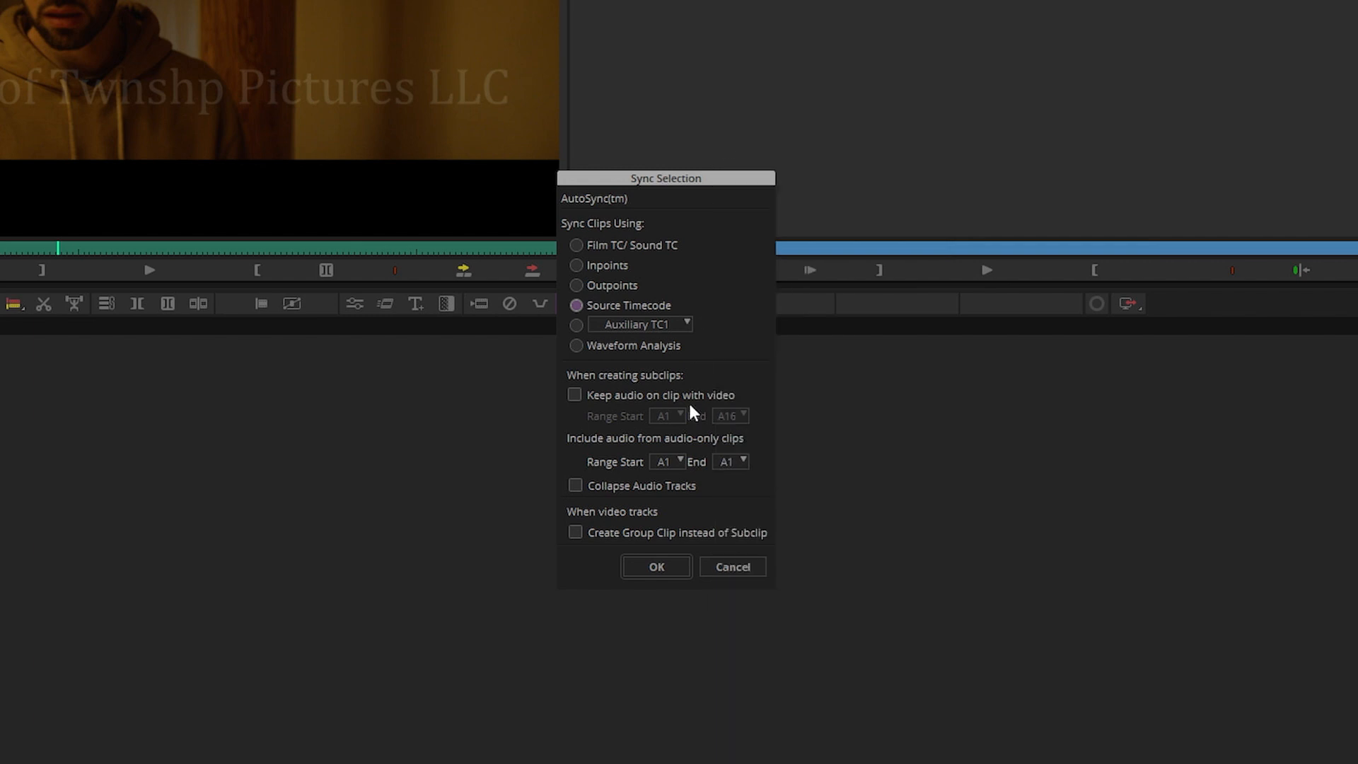
click(665, 566)
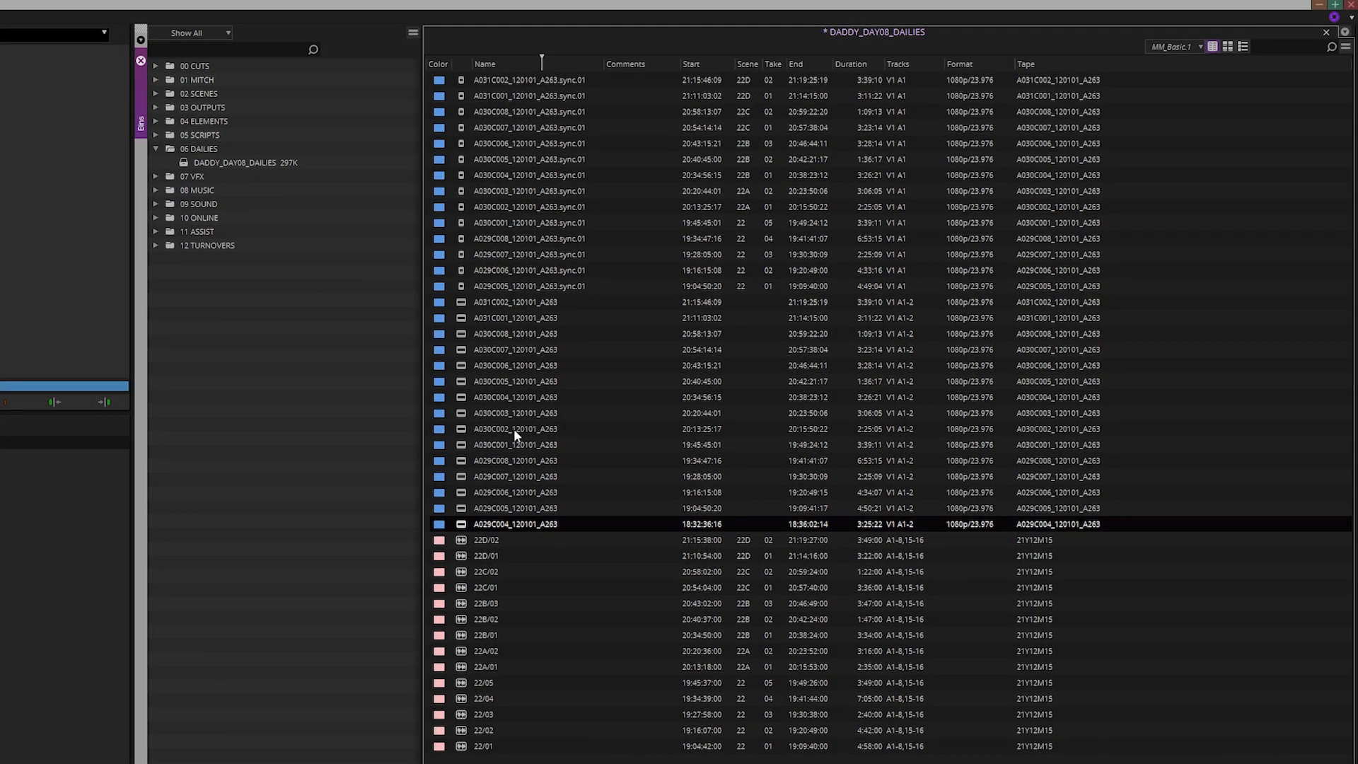
Colour the 14 .sync.01 subclips dark blue and sort the bin ascending by Start
click(464, 286)
shift+click(440, 80)
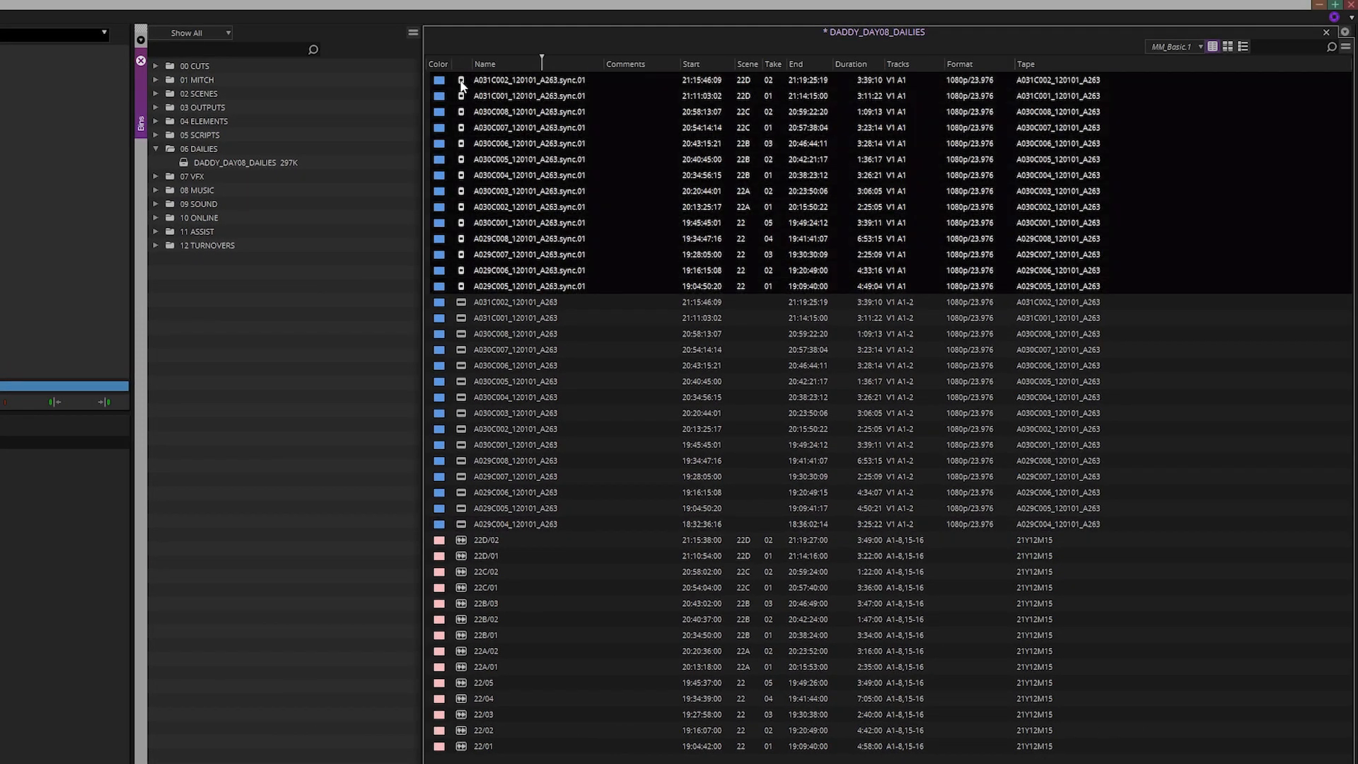
click(440, 85)
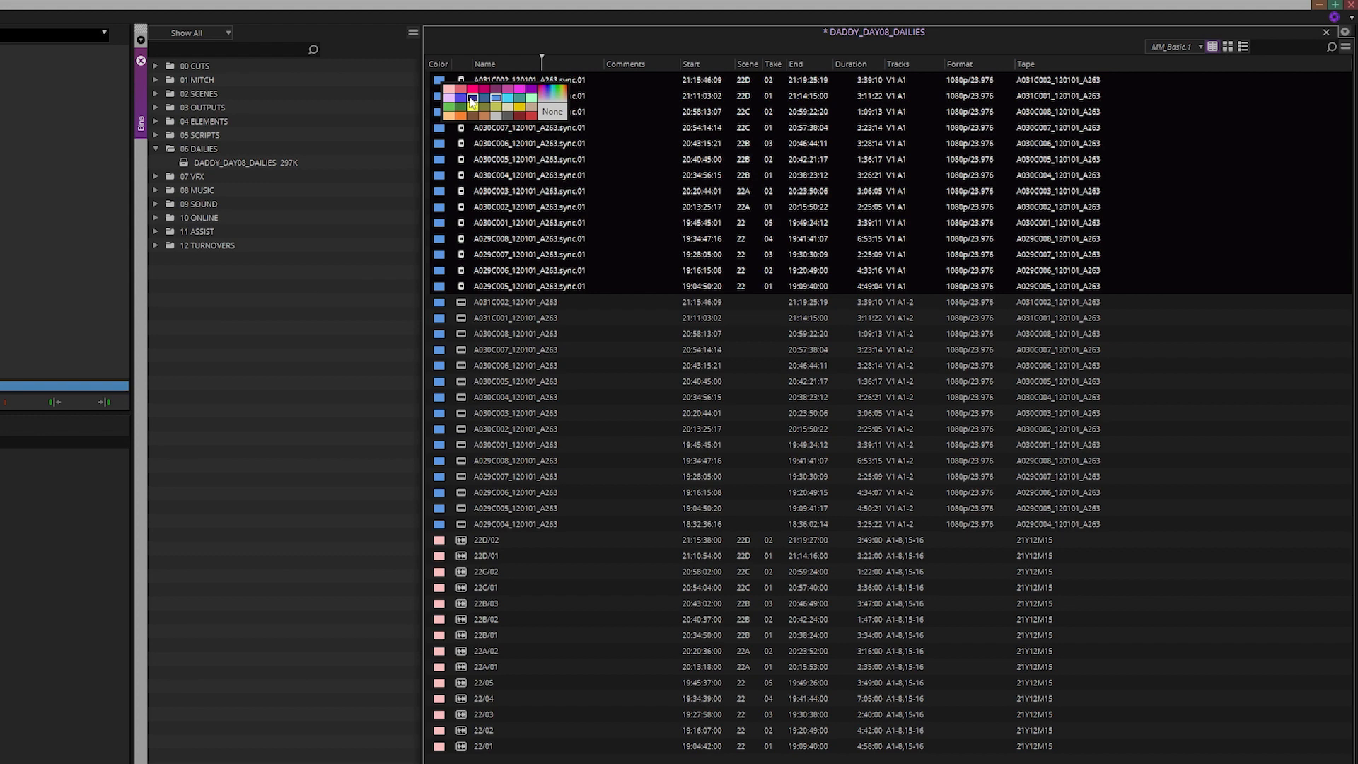
click(469, 98)
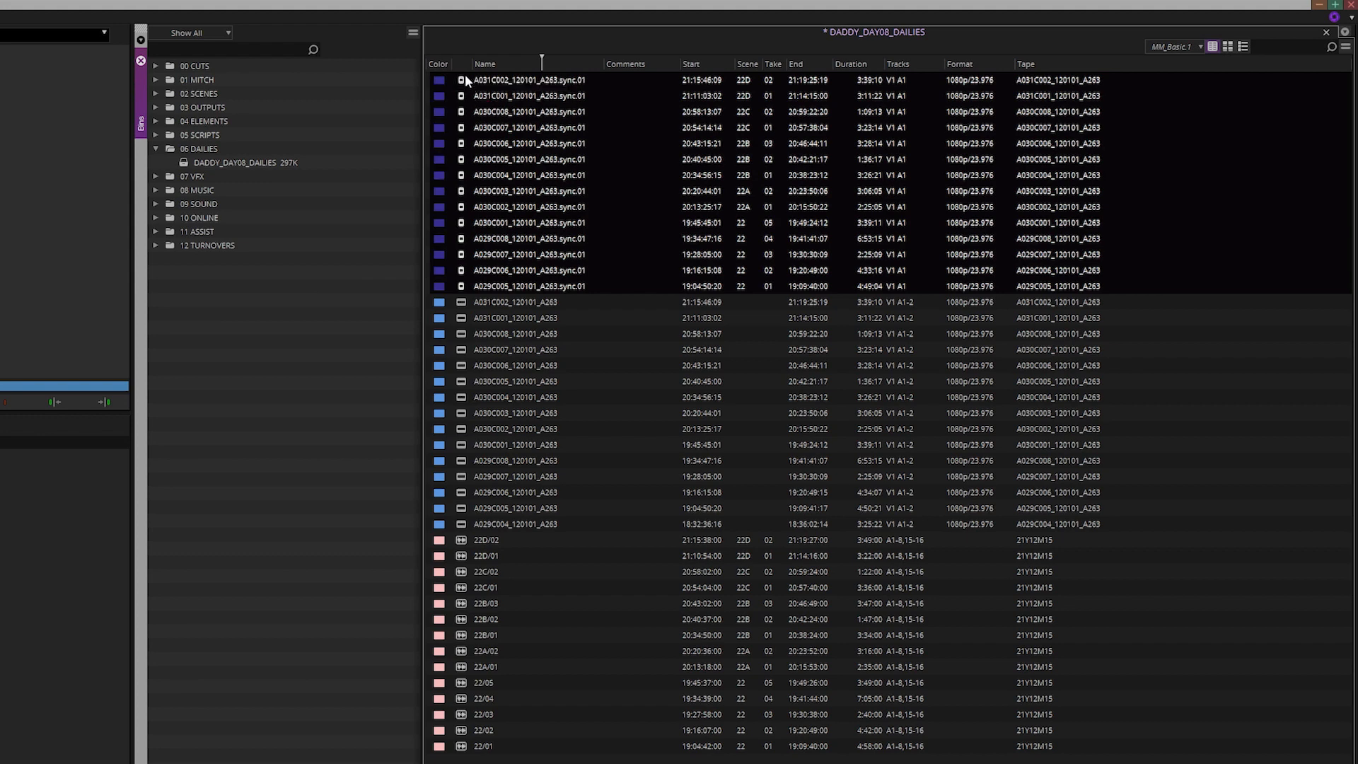
click(696, 62)
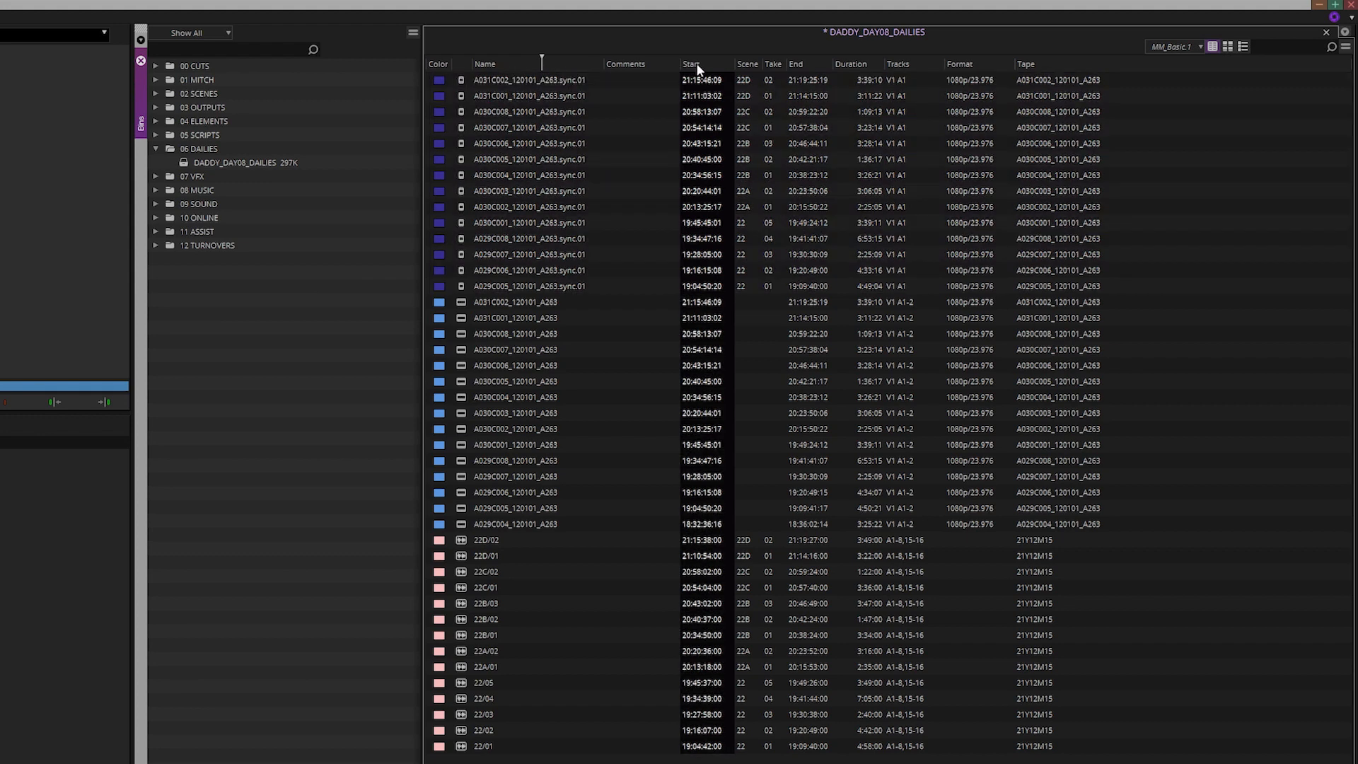
key(ctrl+e)
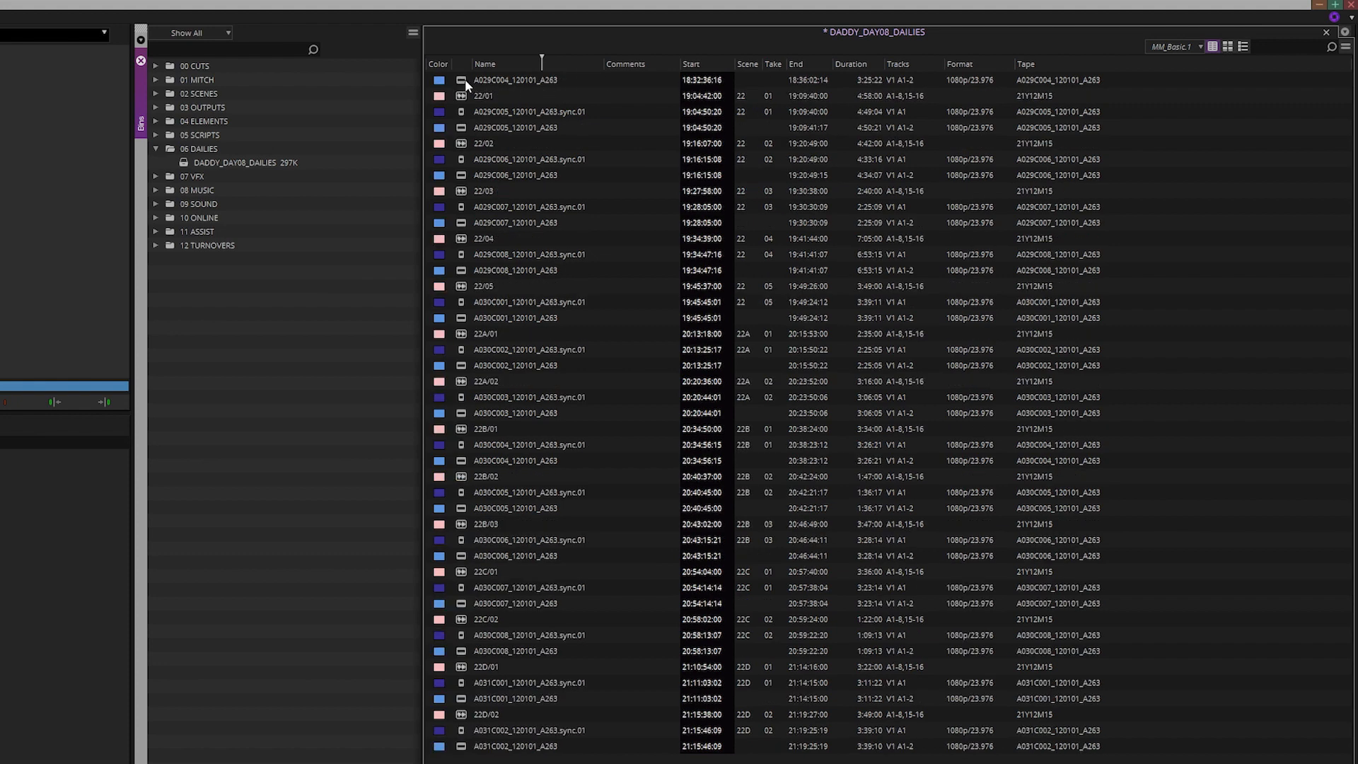
Compare the 22/01 audio clip, camera clip A029C005_120101_A263 and its .sync.01 subclip, ending on the subclip
click(464, 80)
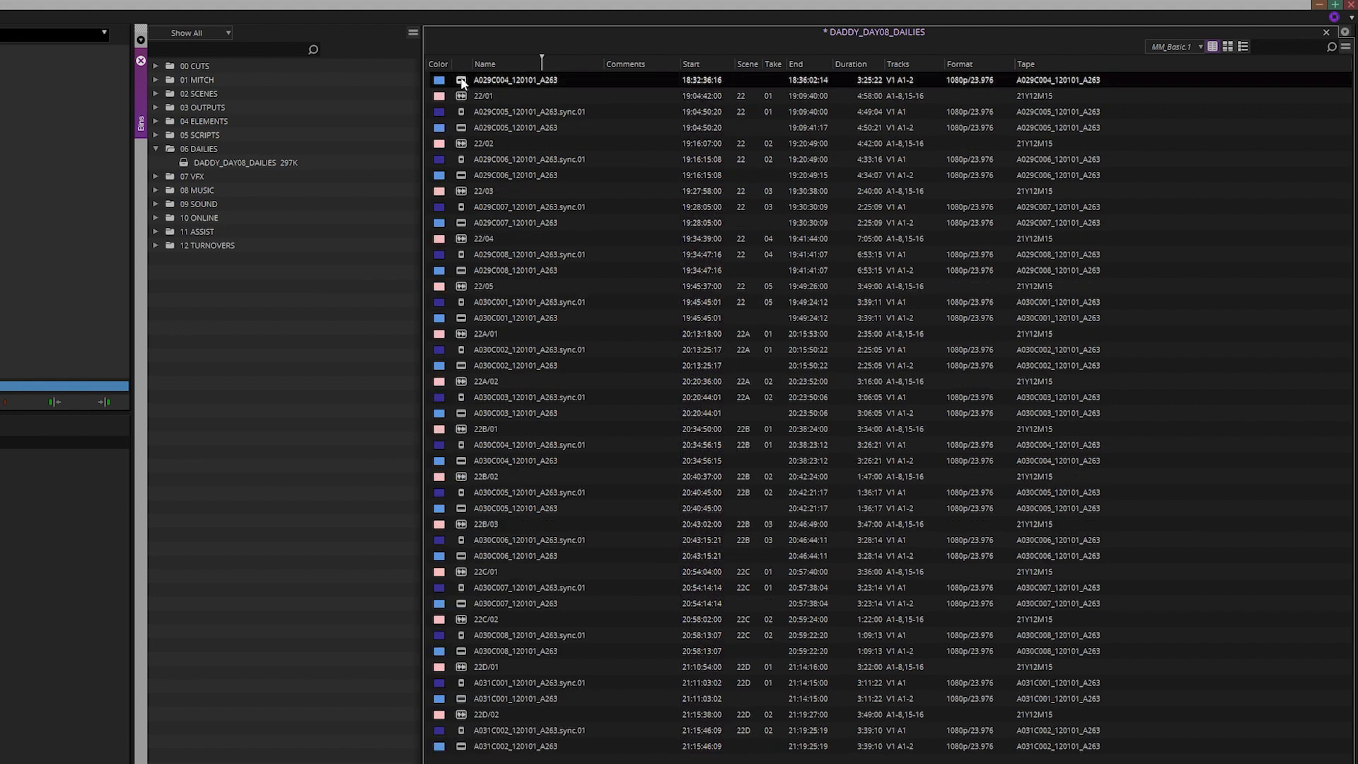
click(465, 97)
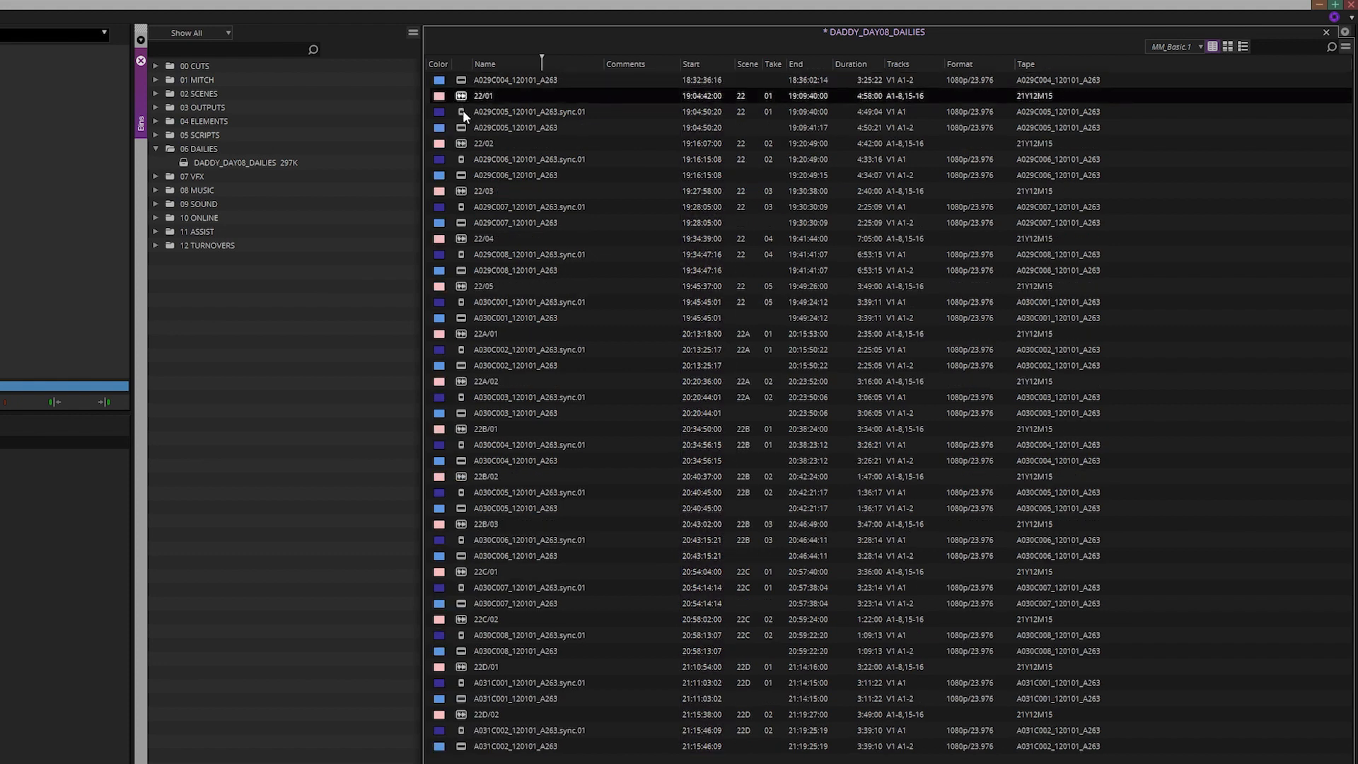
click(464, 112)
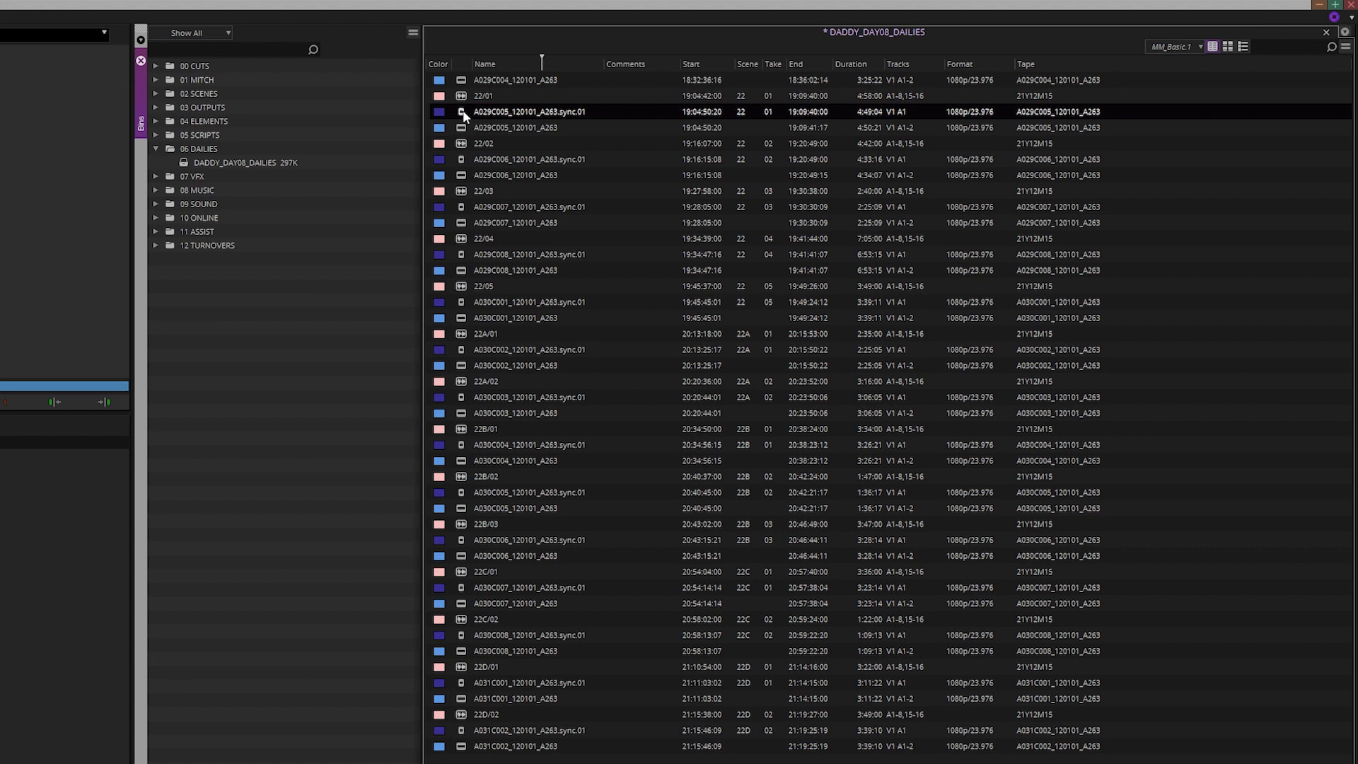
shift+click(702, 95)
shift+click(705, 126)
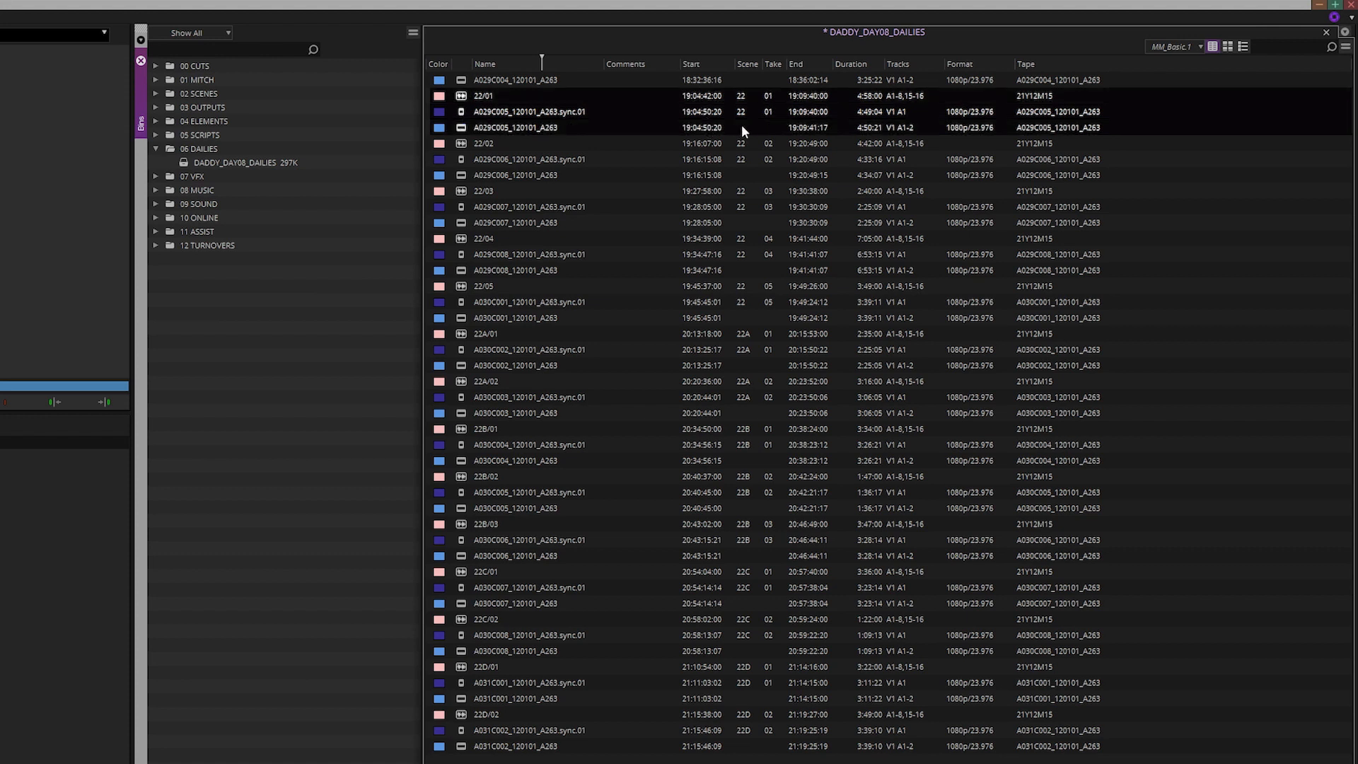
click(527, 110)
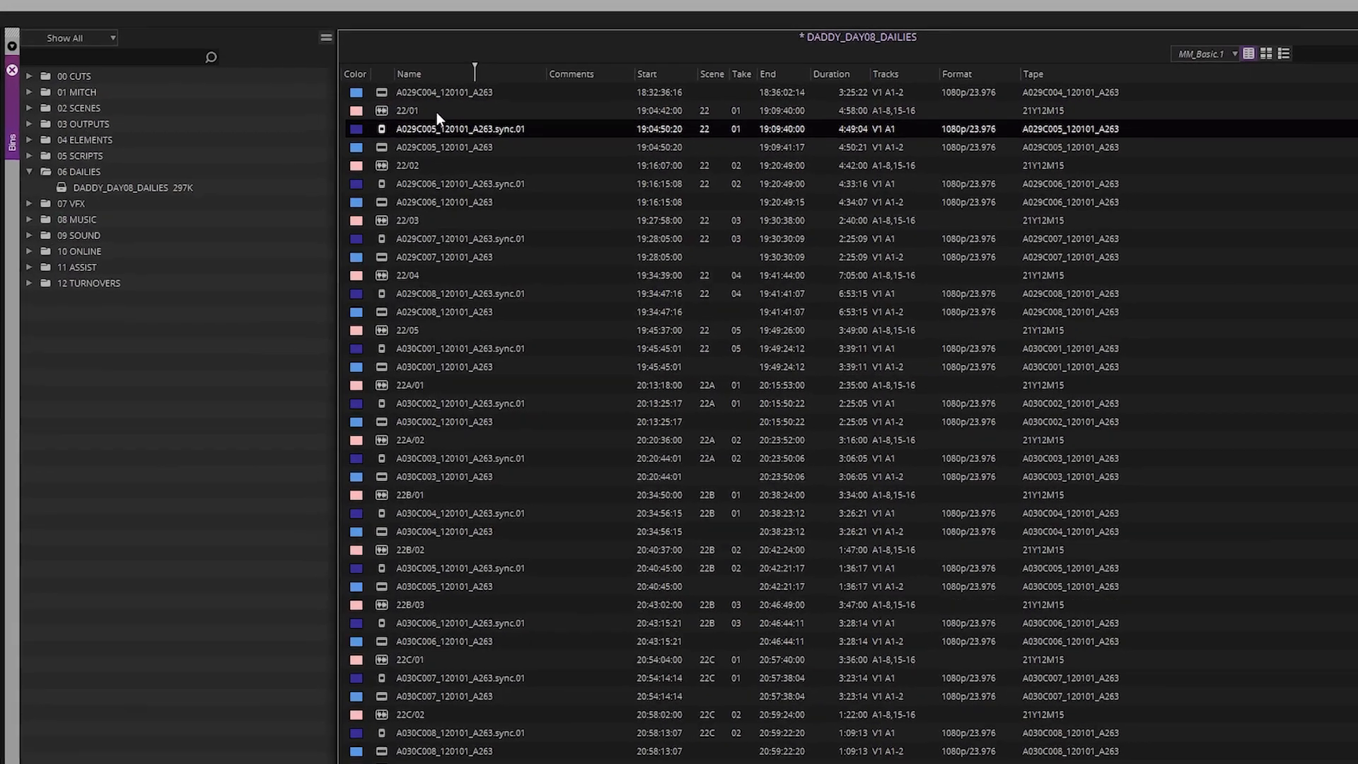
click(261, 130)
shift+click(267, 172)
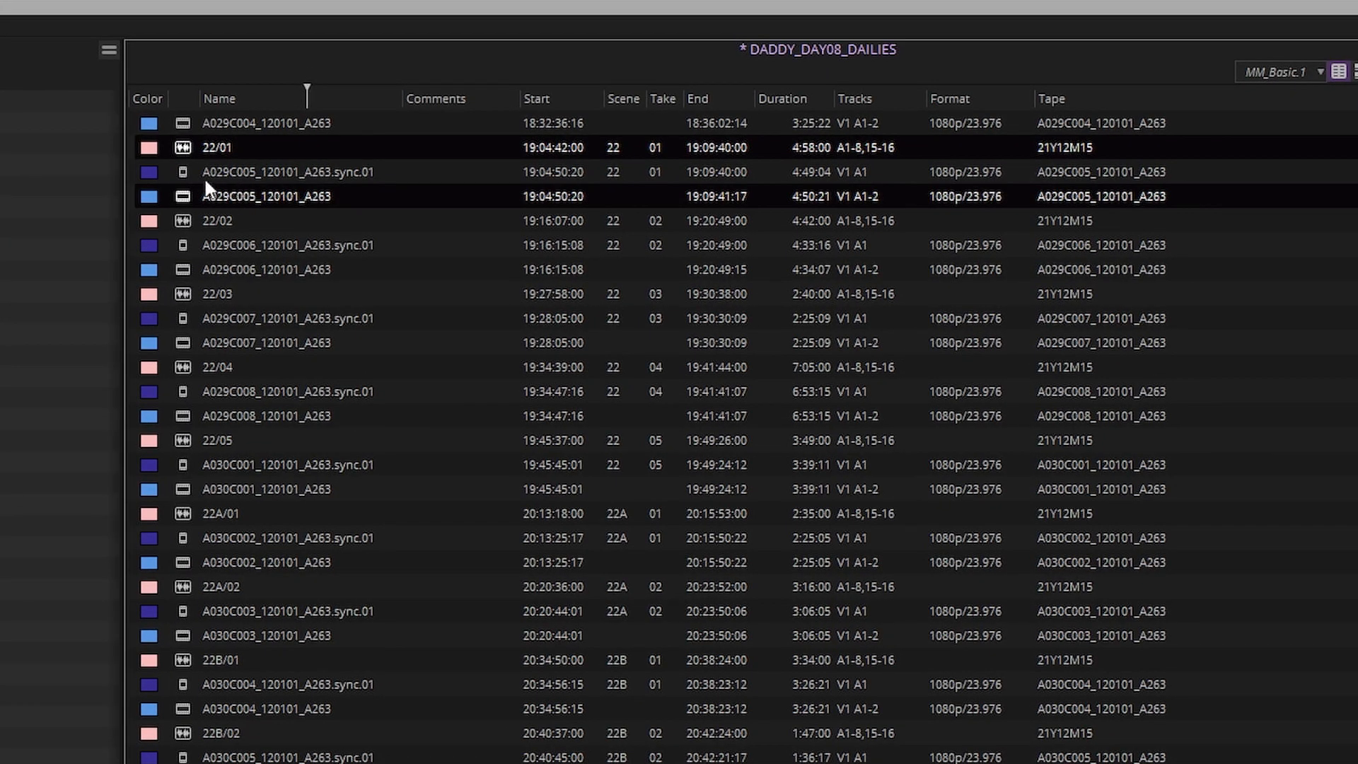
click(180, 174)
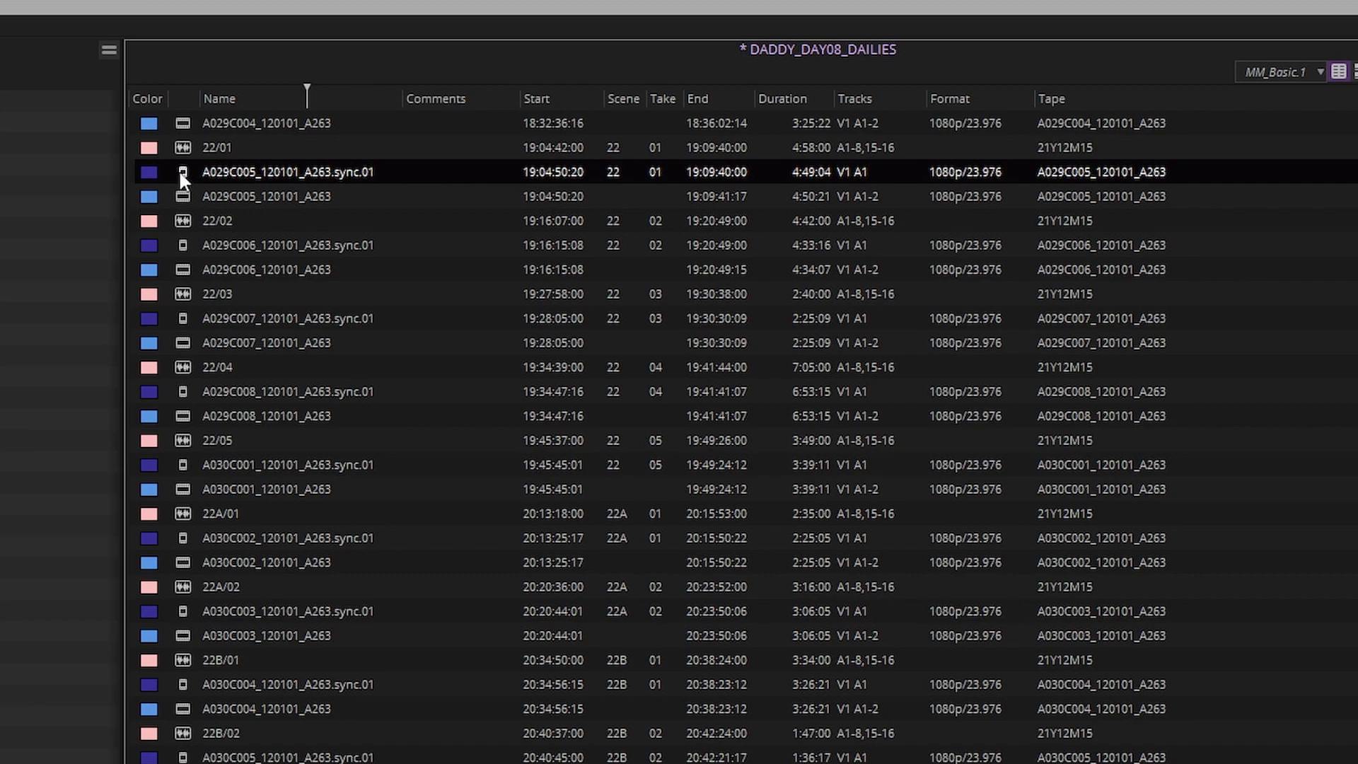
Load the A029C005 .sync.01 subclip, skim it and play it back
double_click(179, 174)
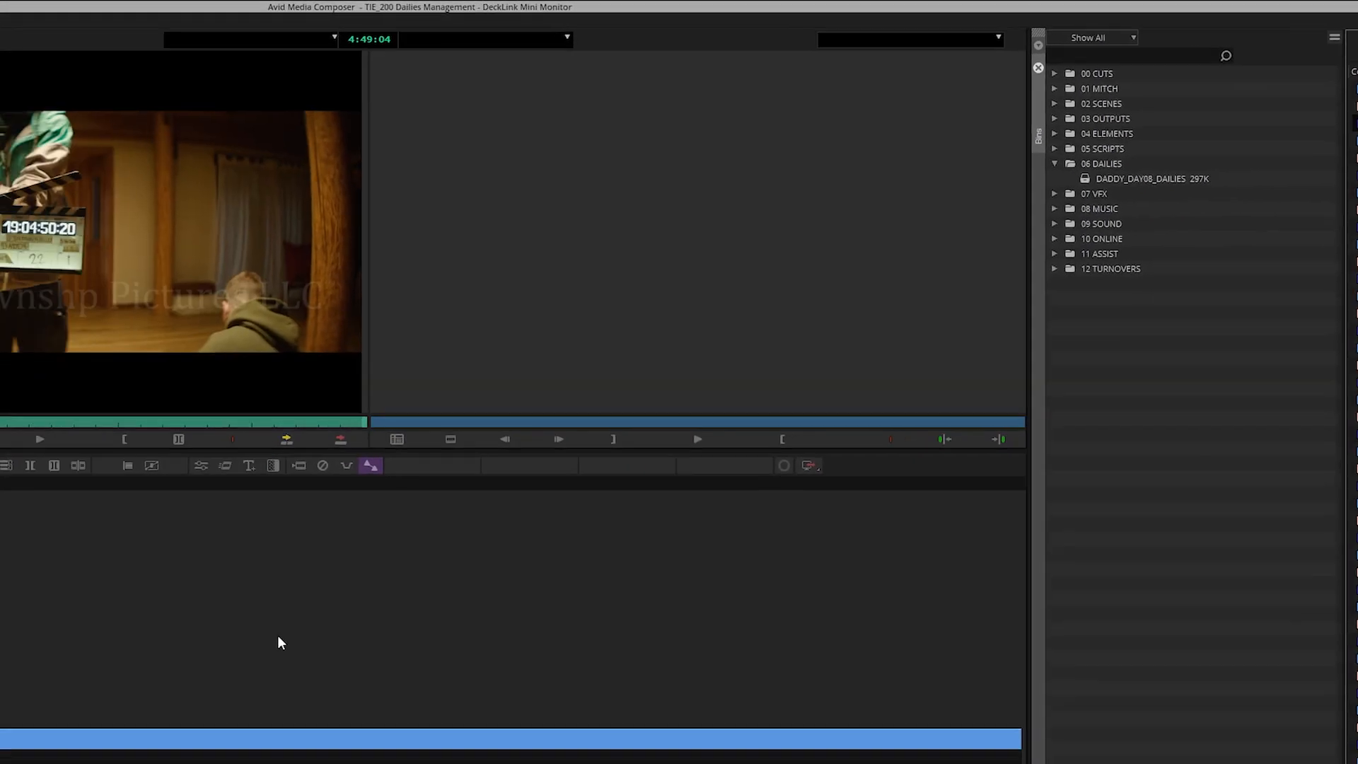
drag(208, 700, 465, 717)
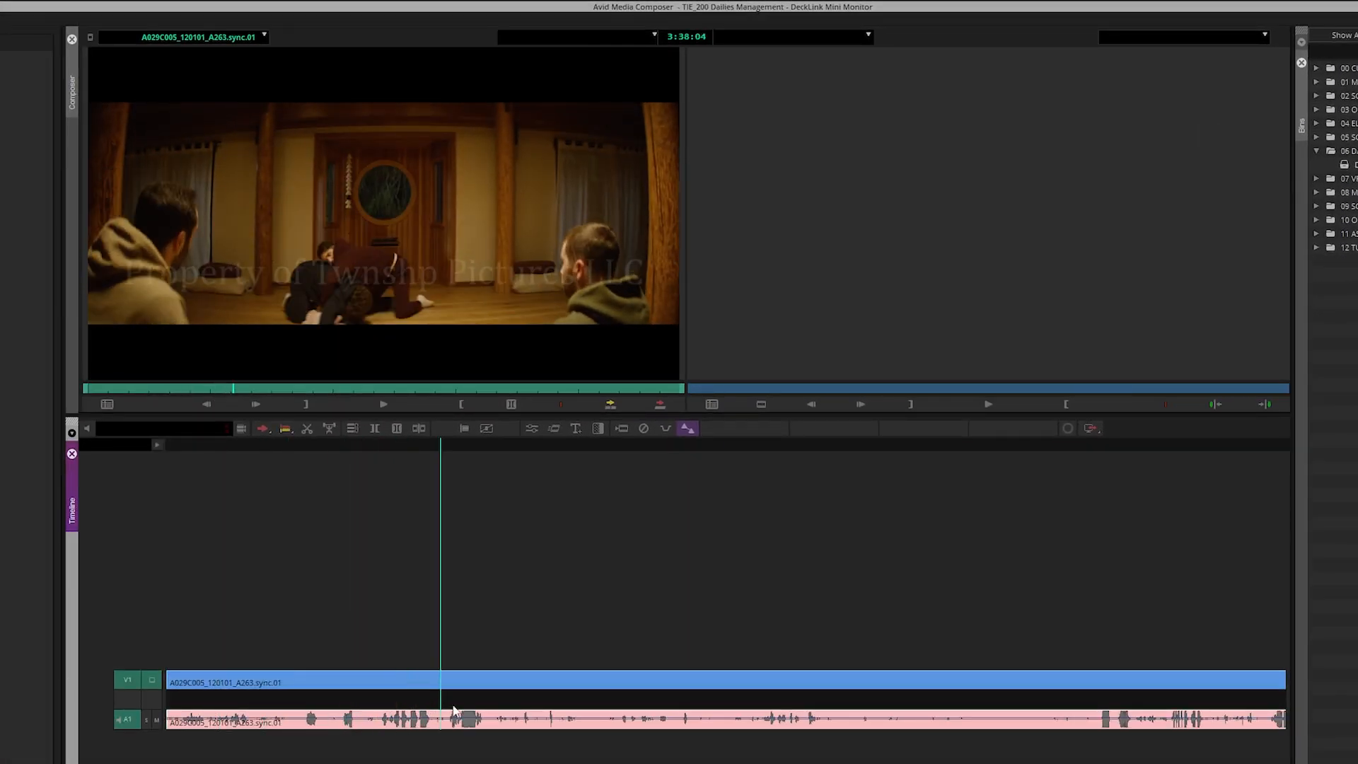
key(space)
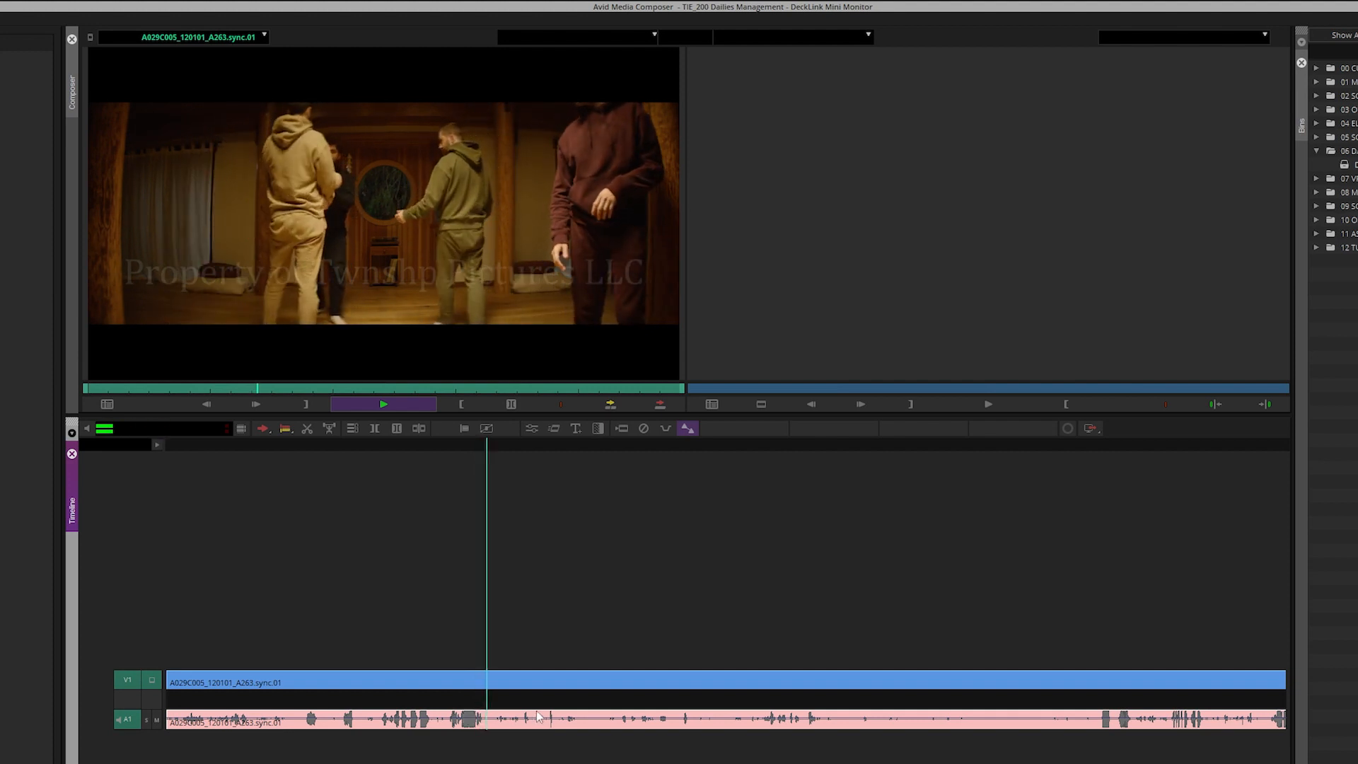
key(space)
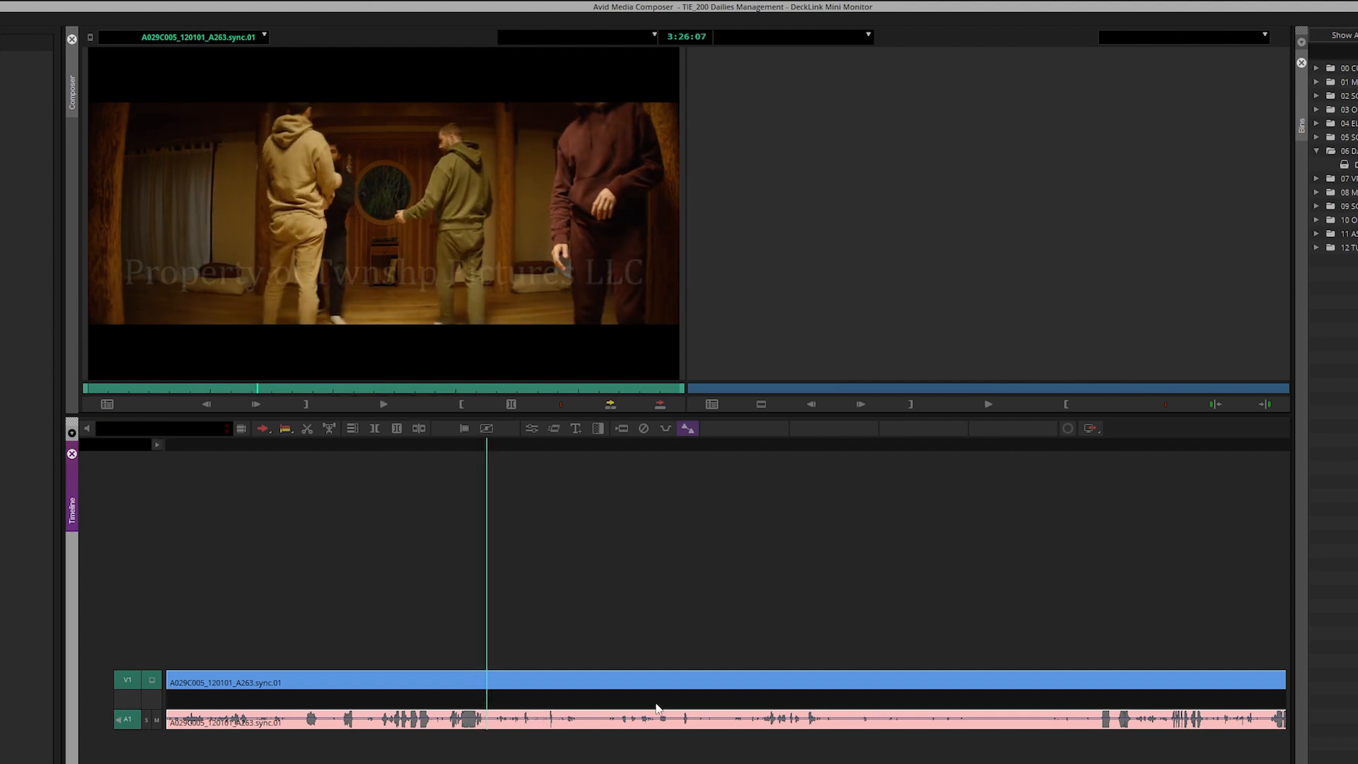
Load the A031C001_120101_A263.sync.01 subclip and play it from two points
double_click(1354, 382)
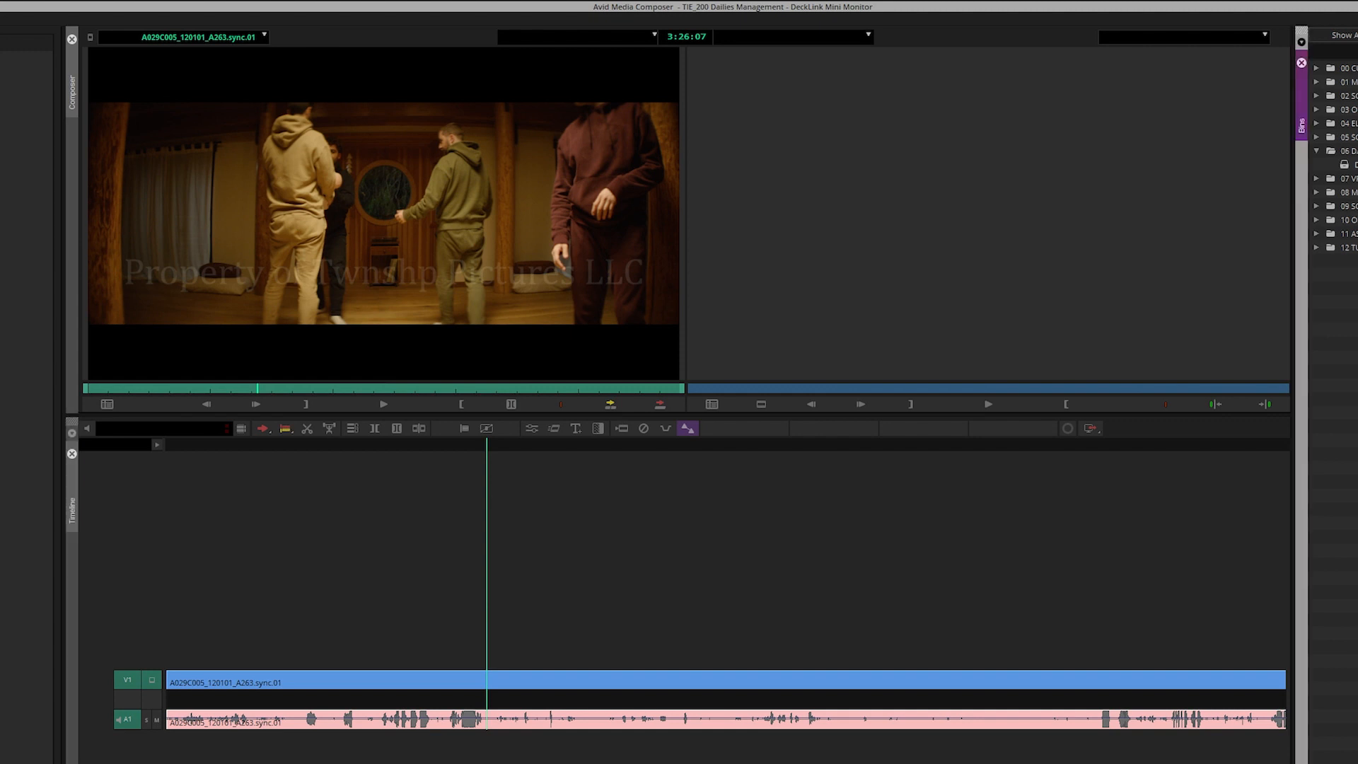
click(472, 722)
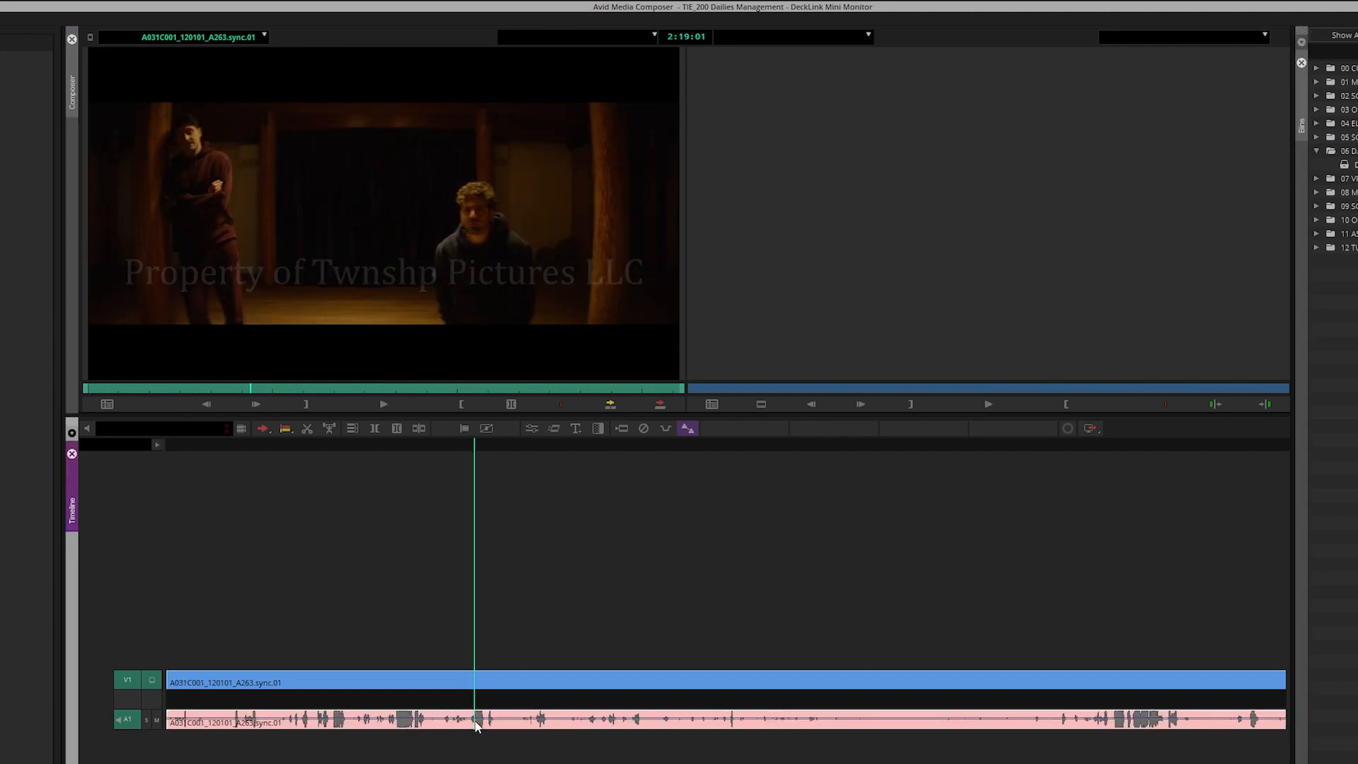
key(space)
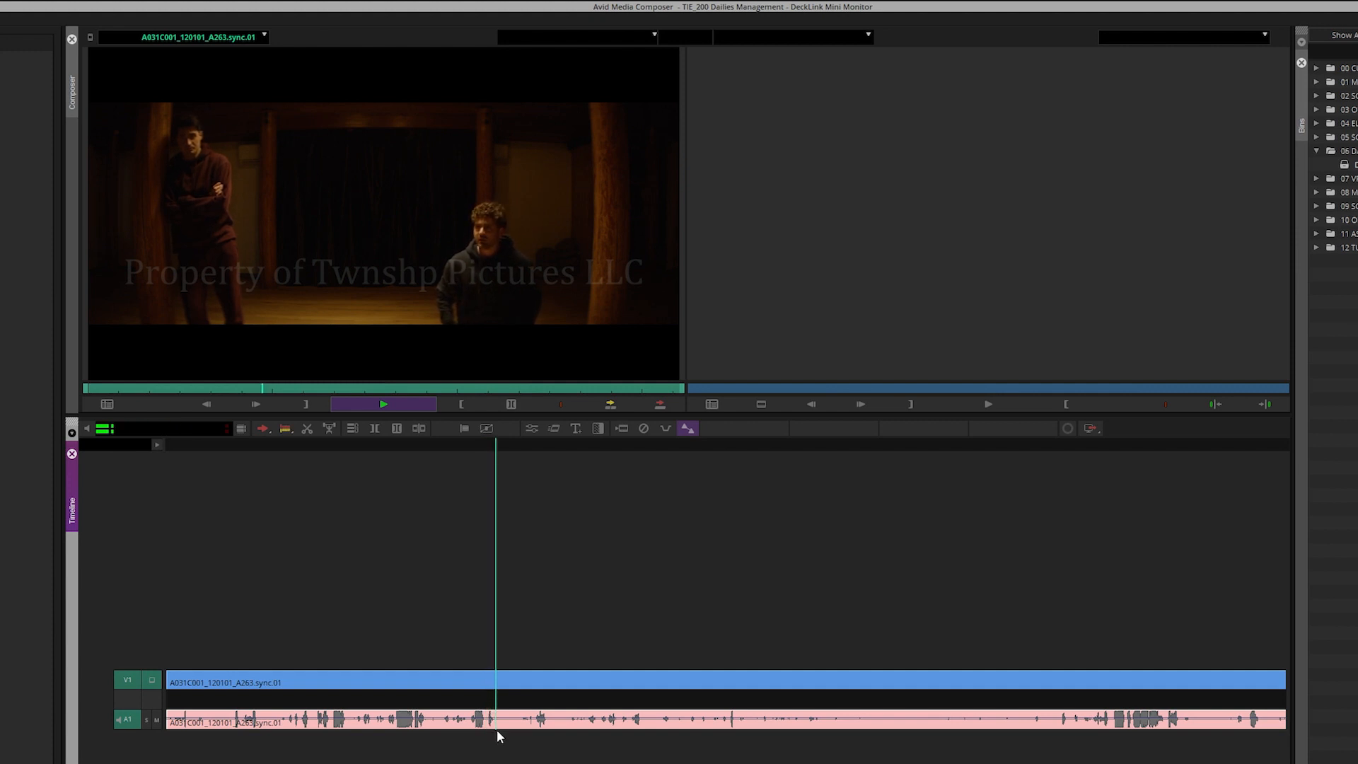
click(1111, 722)
key(space)
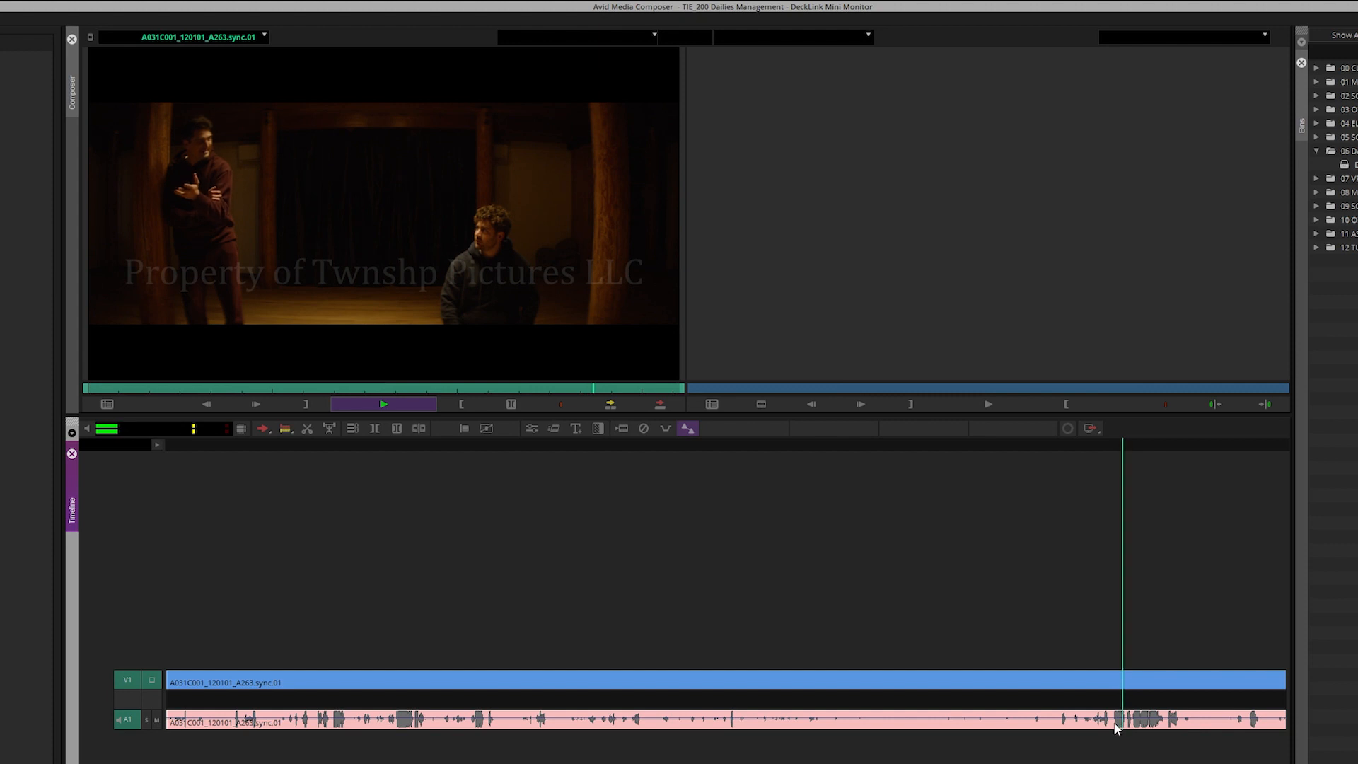
key(space)
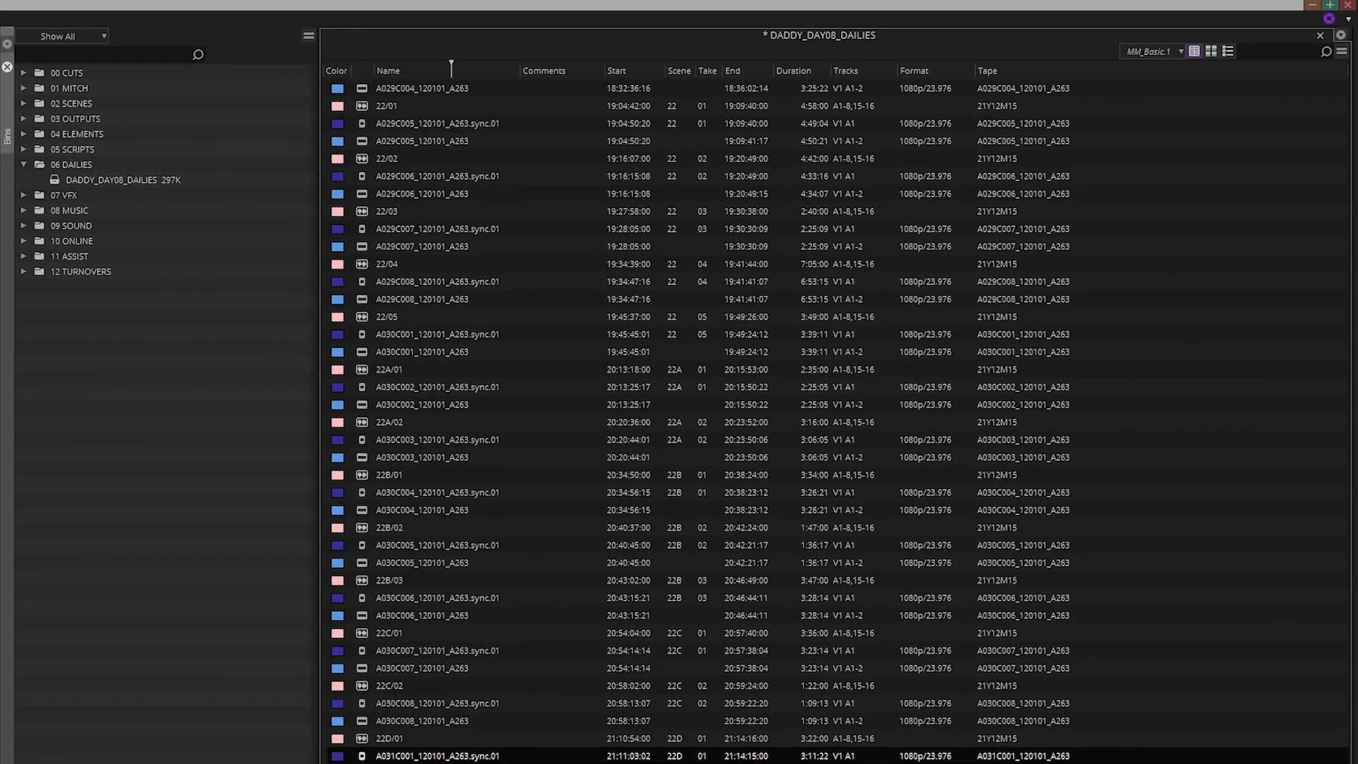
Create a bin named _SYNC, move it into 06 DAILIES and dock it beside the widened dailies bin
right_click(91, 369)
click(133, 410)
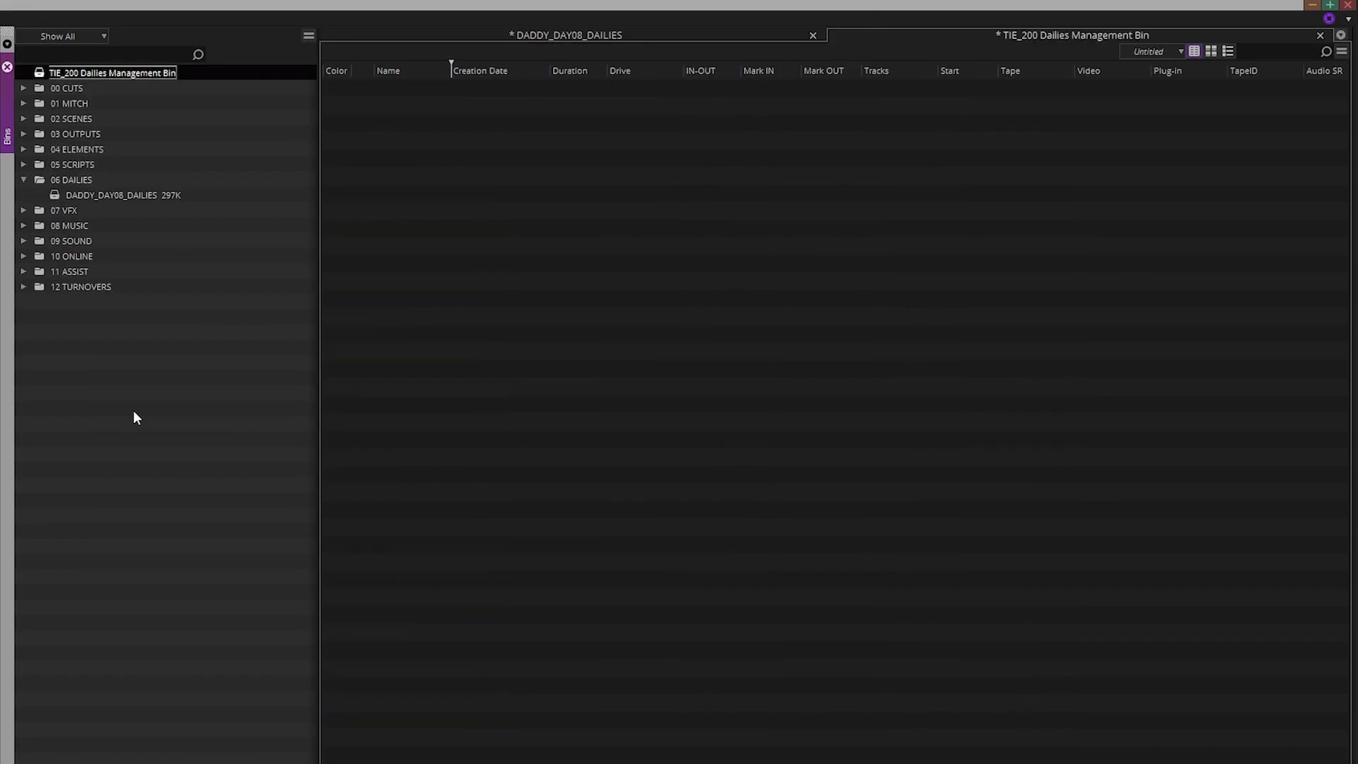
text(_SYNC)
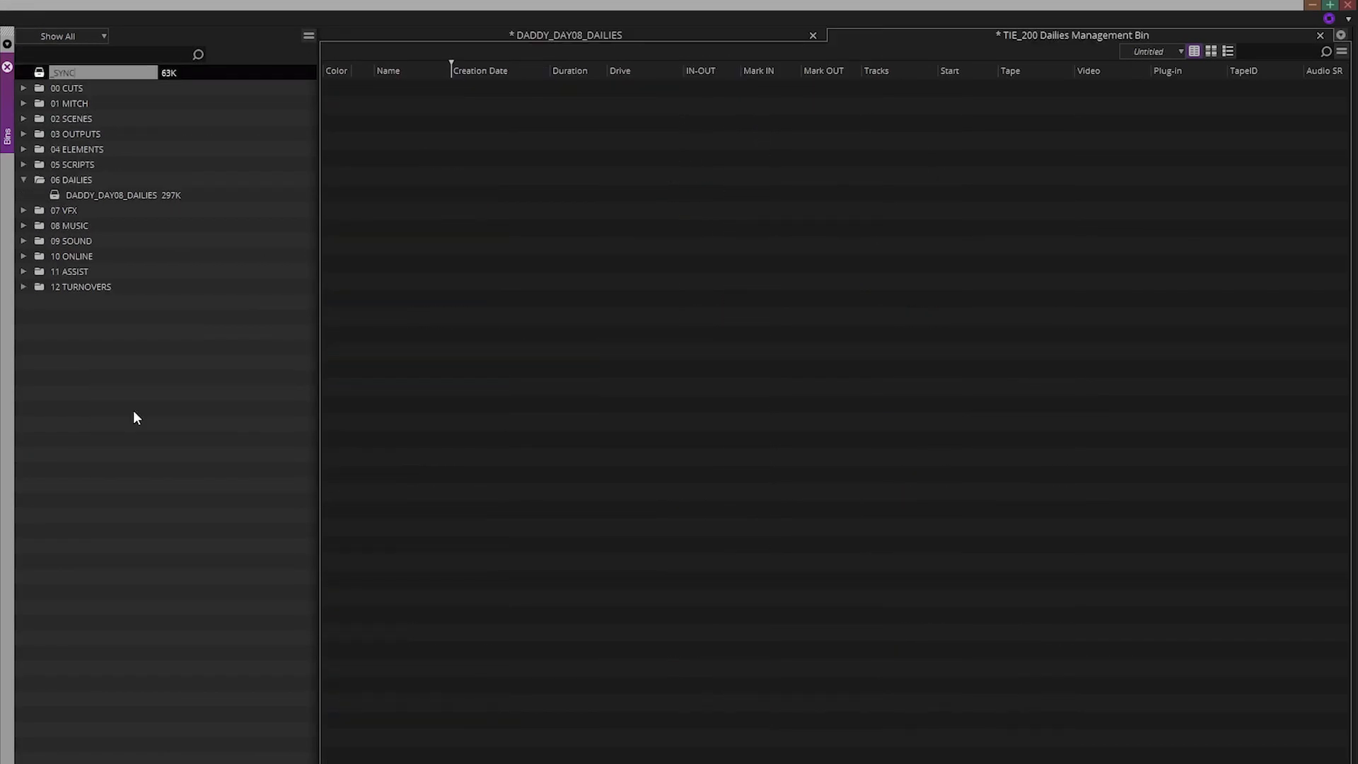
key(Return)
drag(48, 72, 71, 180)
drag(919, 41, 336, 295)
drag(1198, 306, 749, 283)
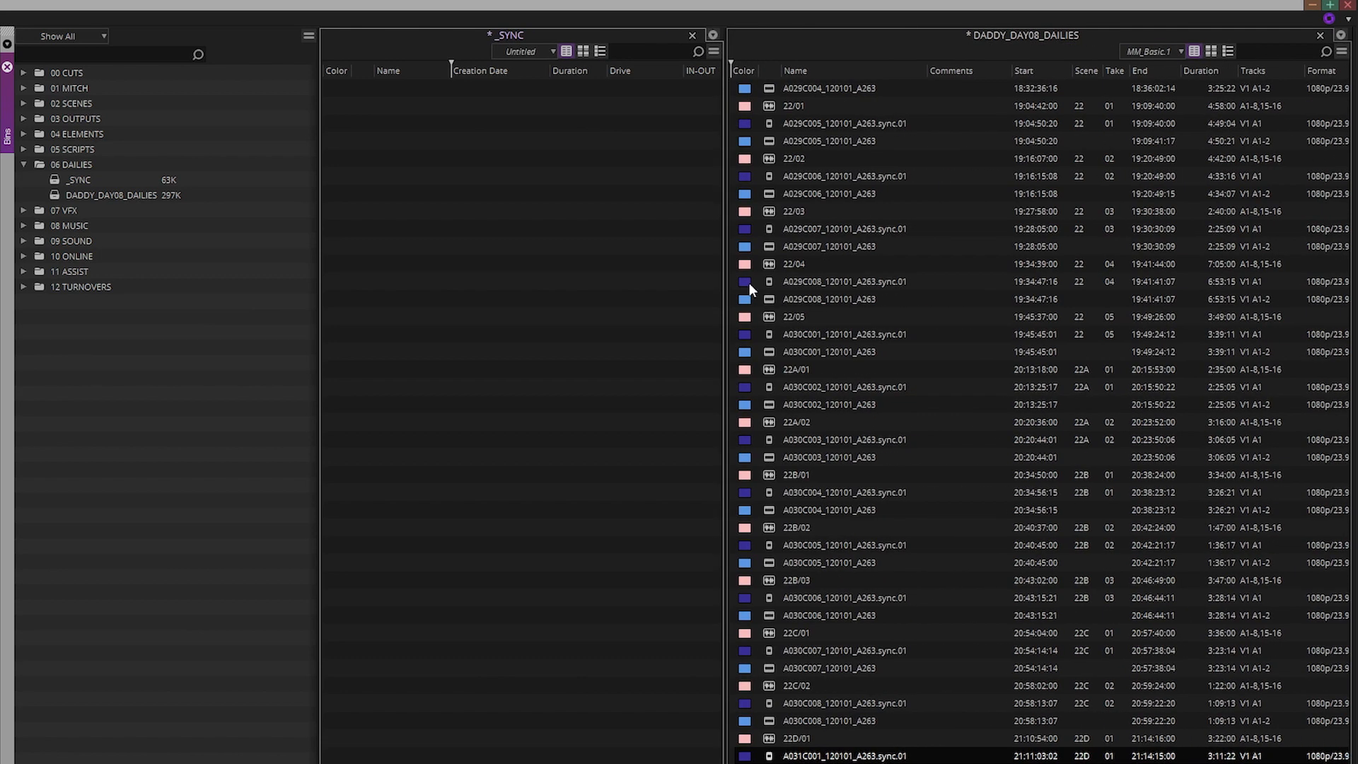
Sort the dailies bin by colour and move the 14 sync subclips into the _SYNC bin
click(745, 69)
click(769, 88)
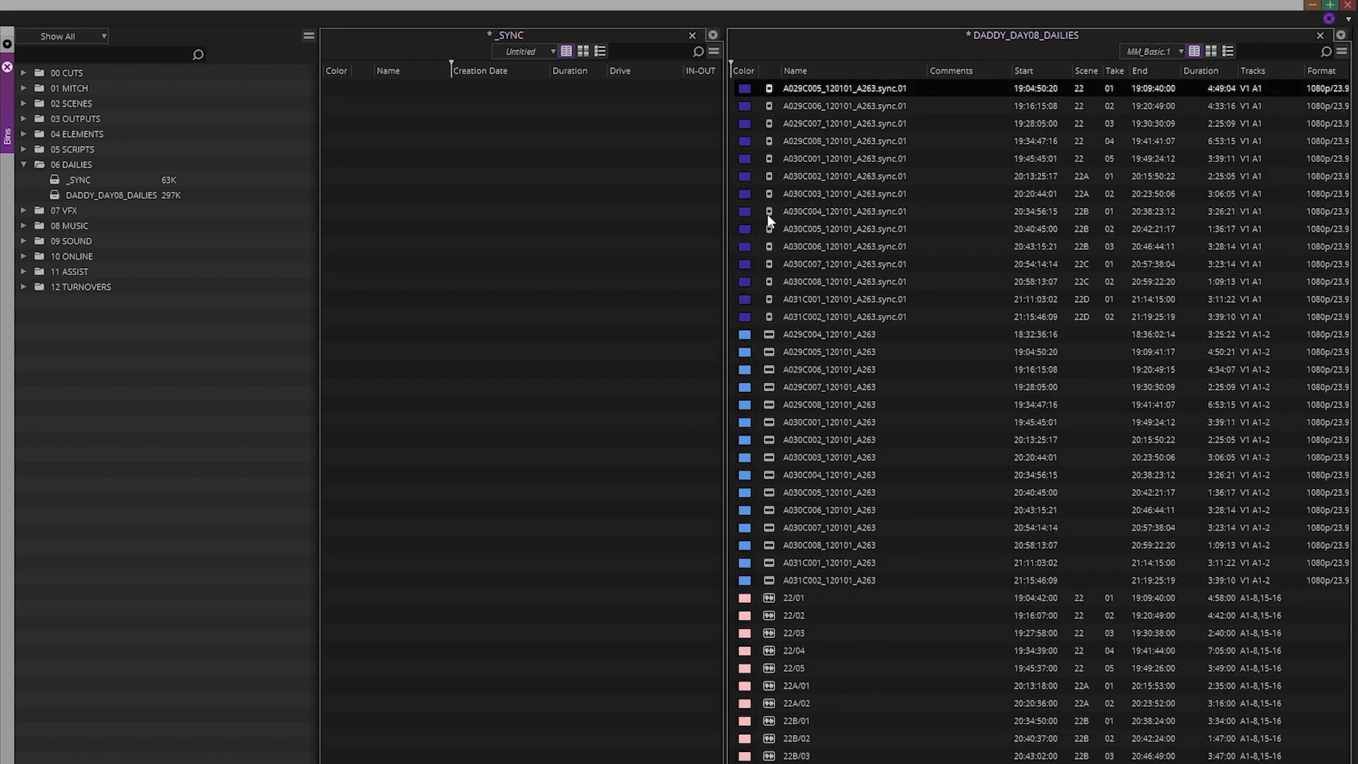
shift+click(778, 316)
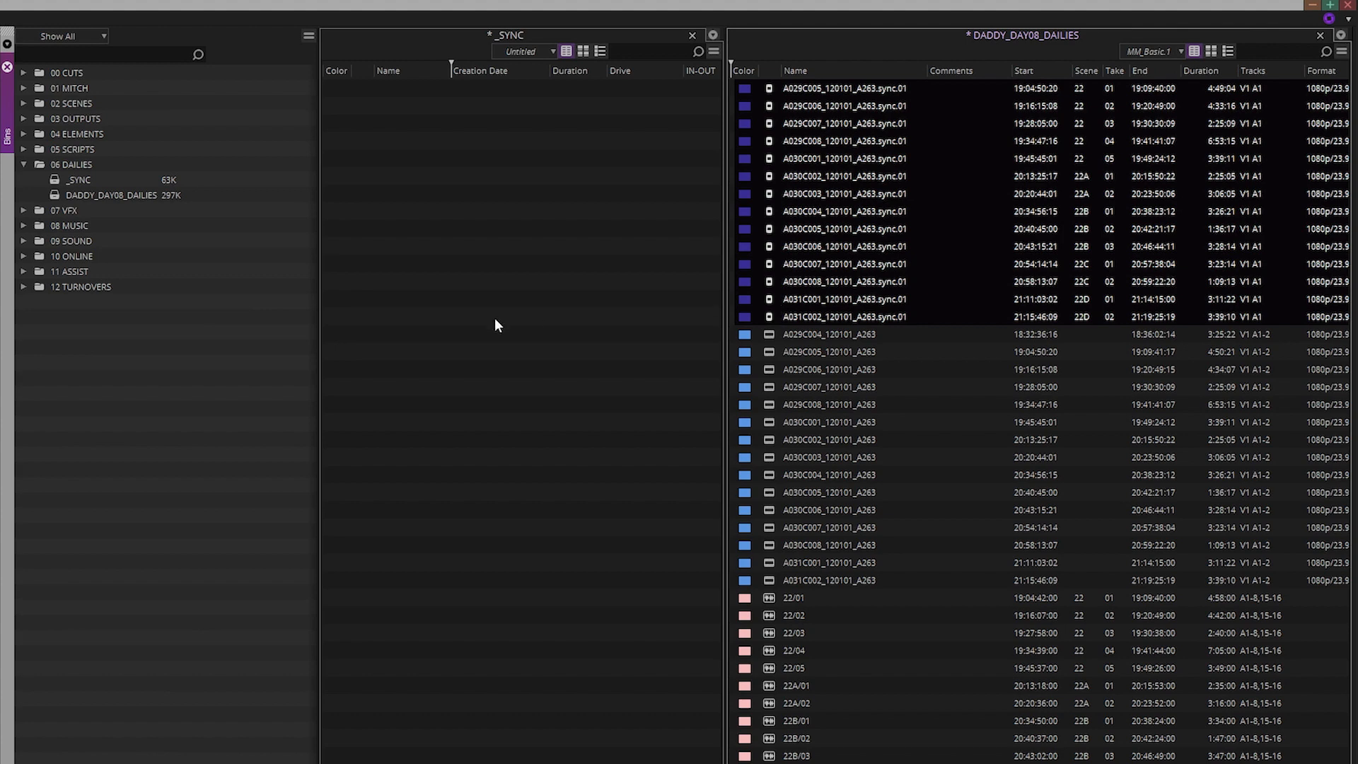
drag(495, 319, 494, 319)
Switch _SYNC to the MM_Basic view, widen it and the Name column, save, then delete all 14 clips
click(523, 51)
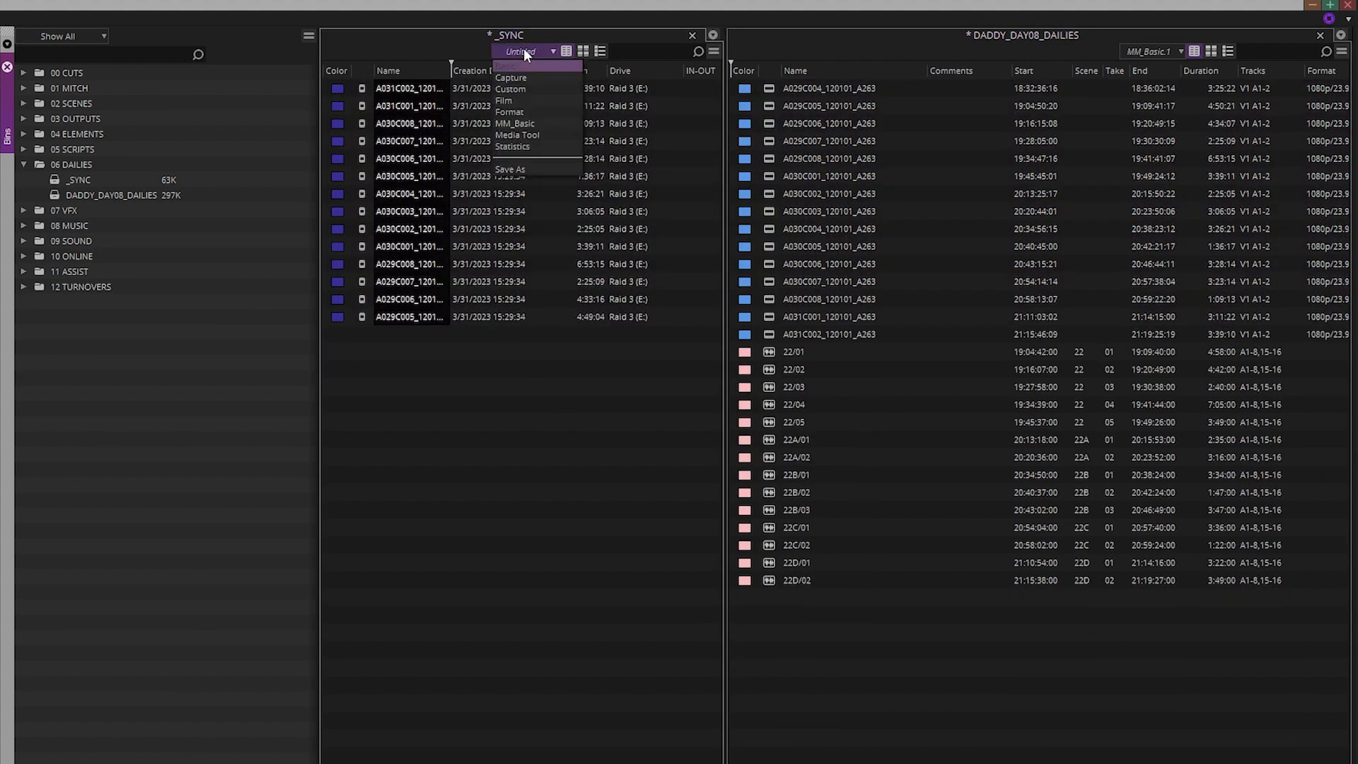
click(523, 123)
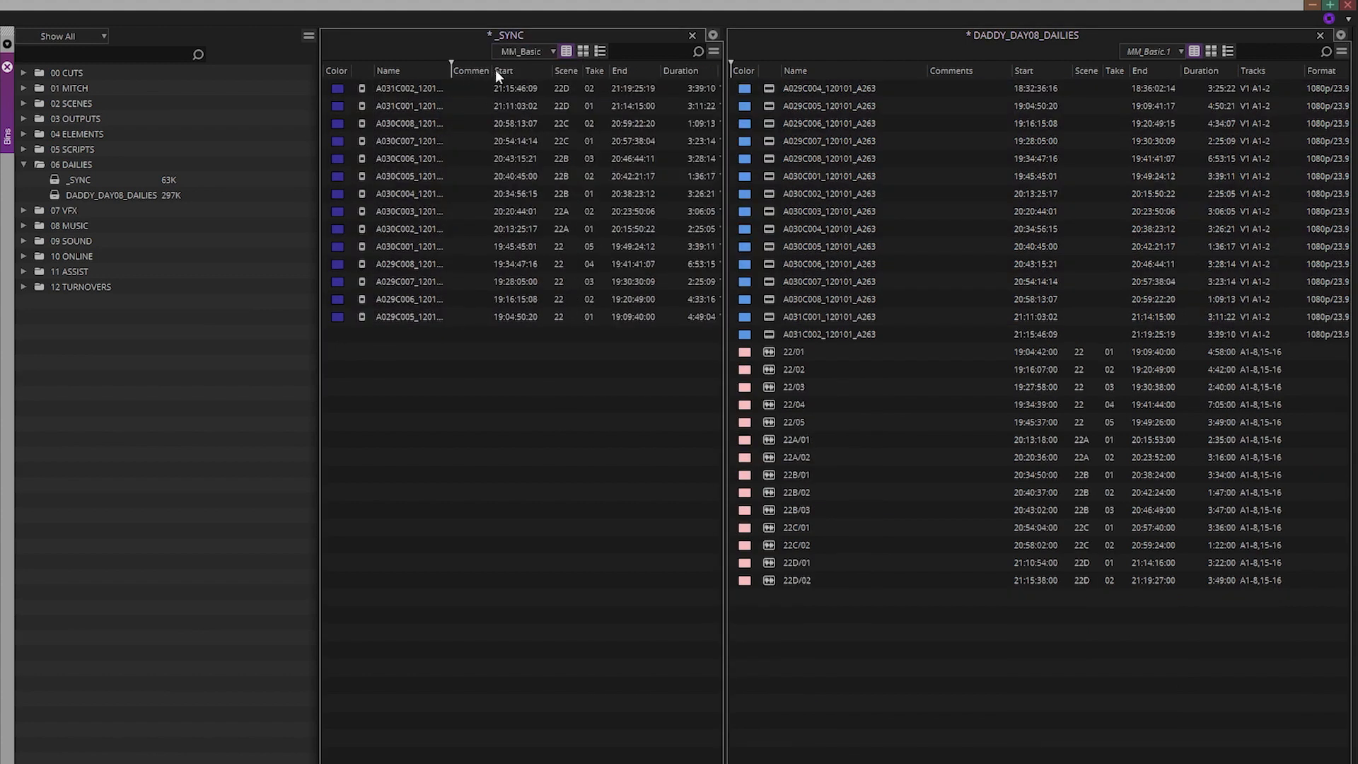
drag(727, 375, 845, 370)
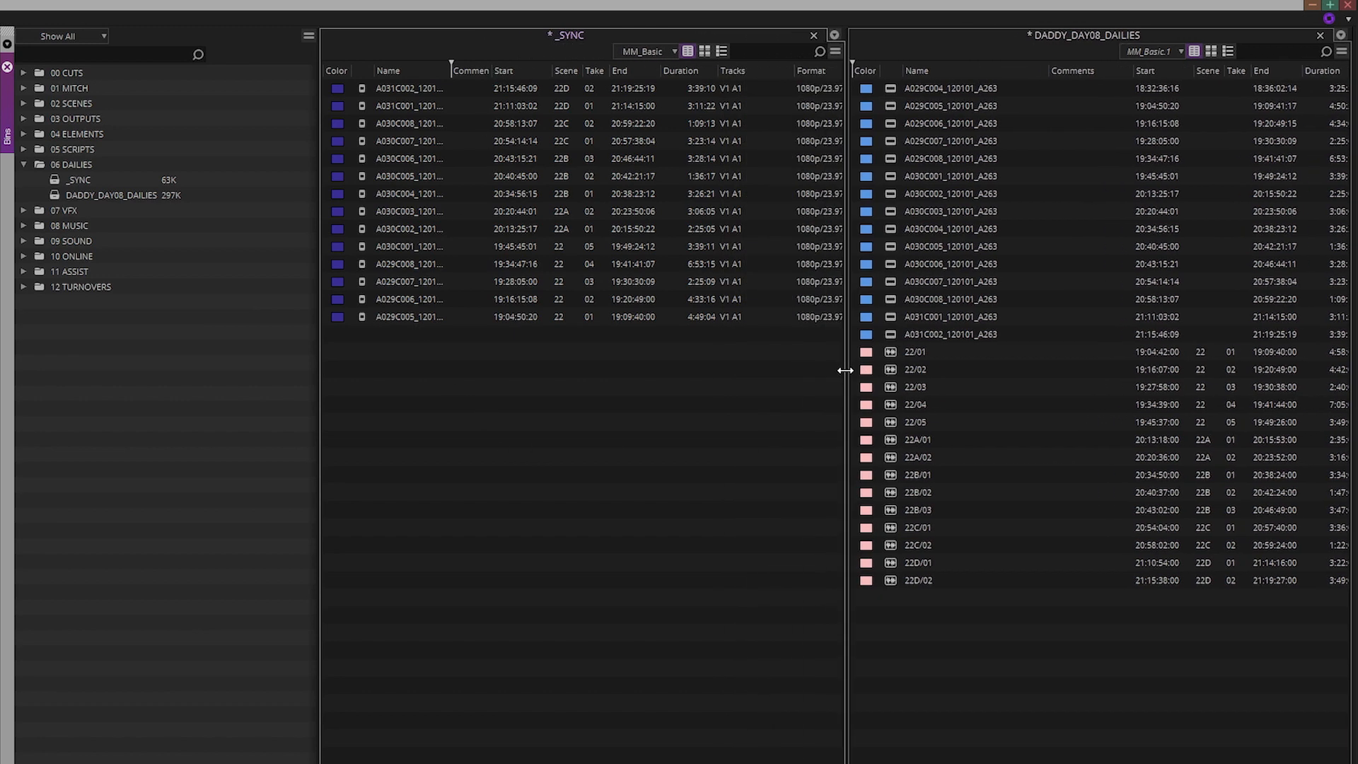
key(ctrl+s)
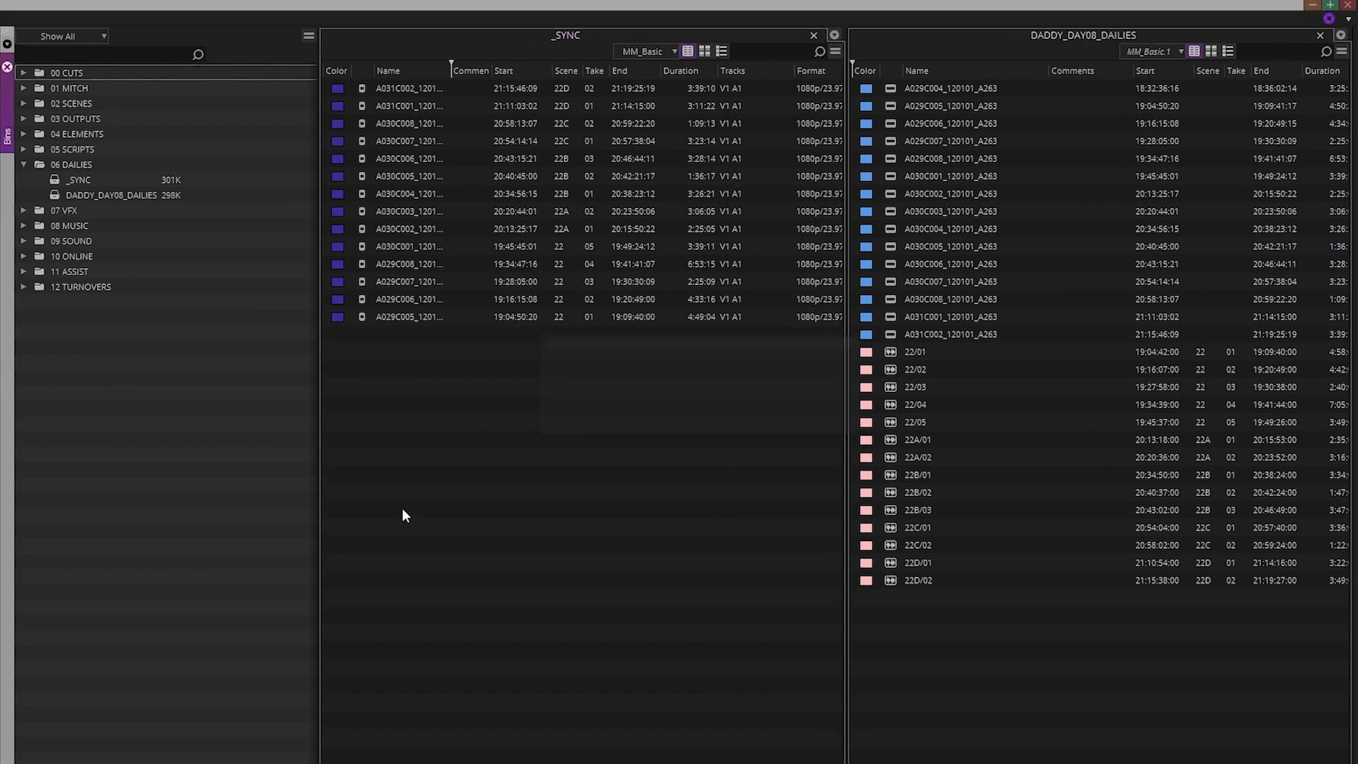
drag(451, 70, 529, 71)
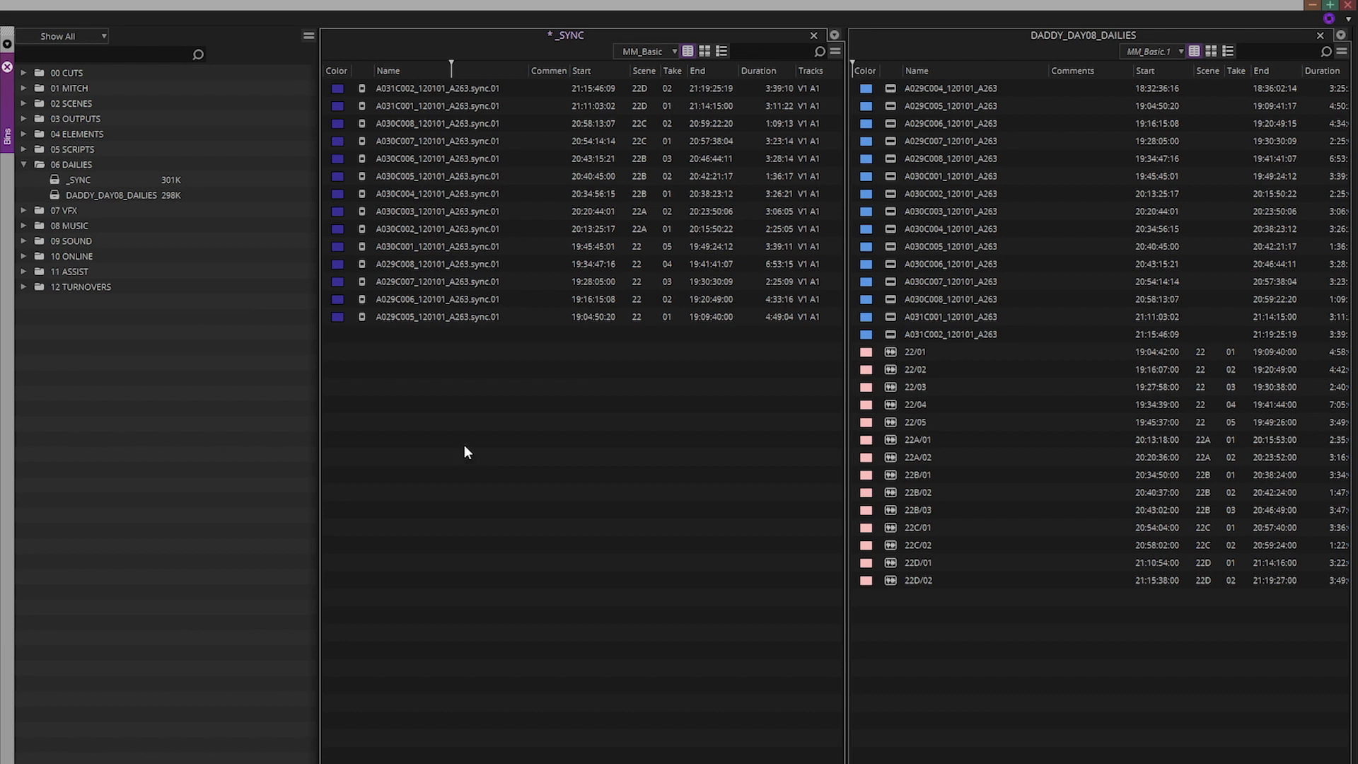
drag(503, 458, 341, 95)
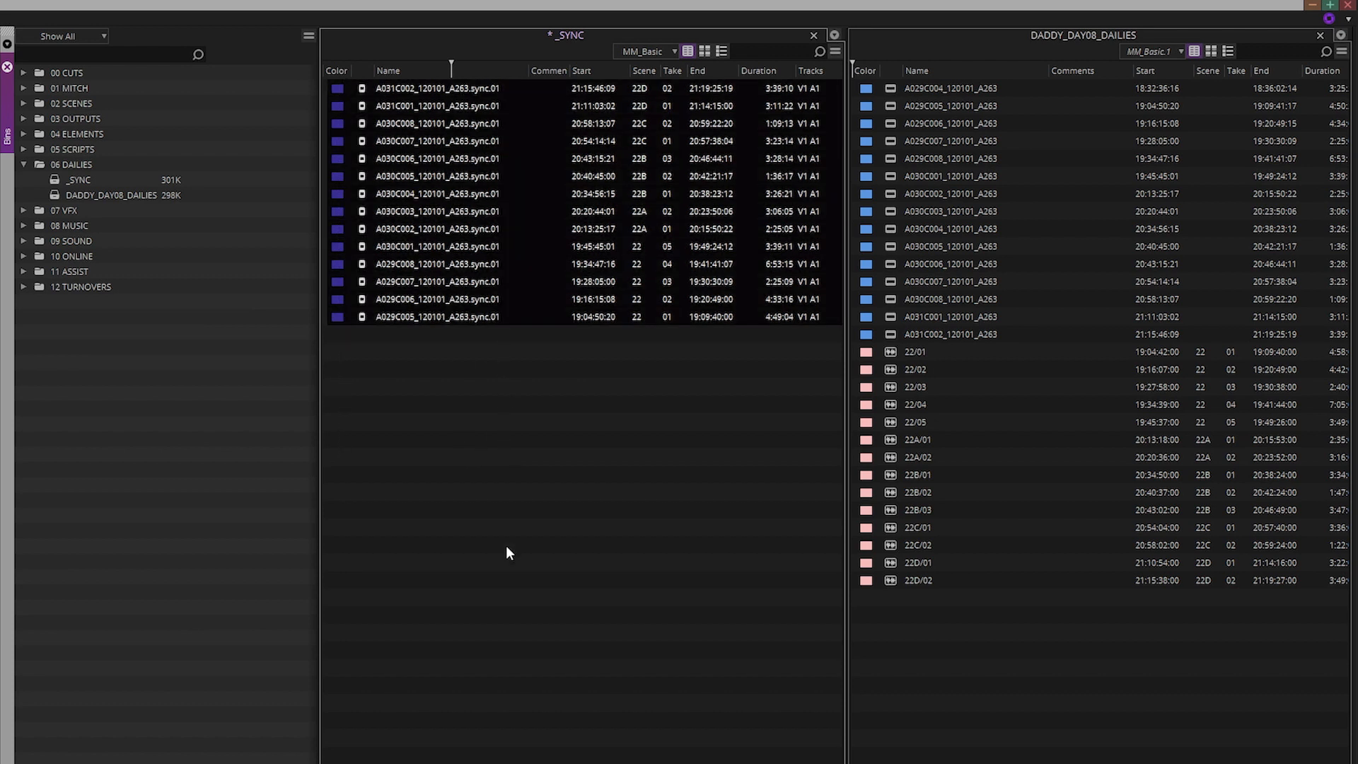
key(Delete)
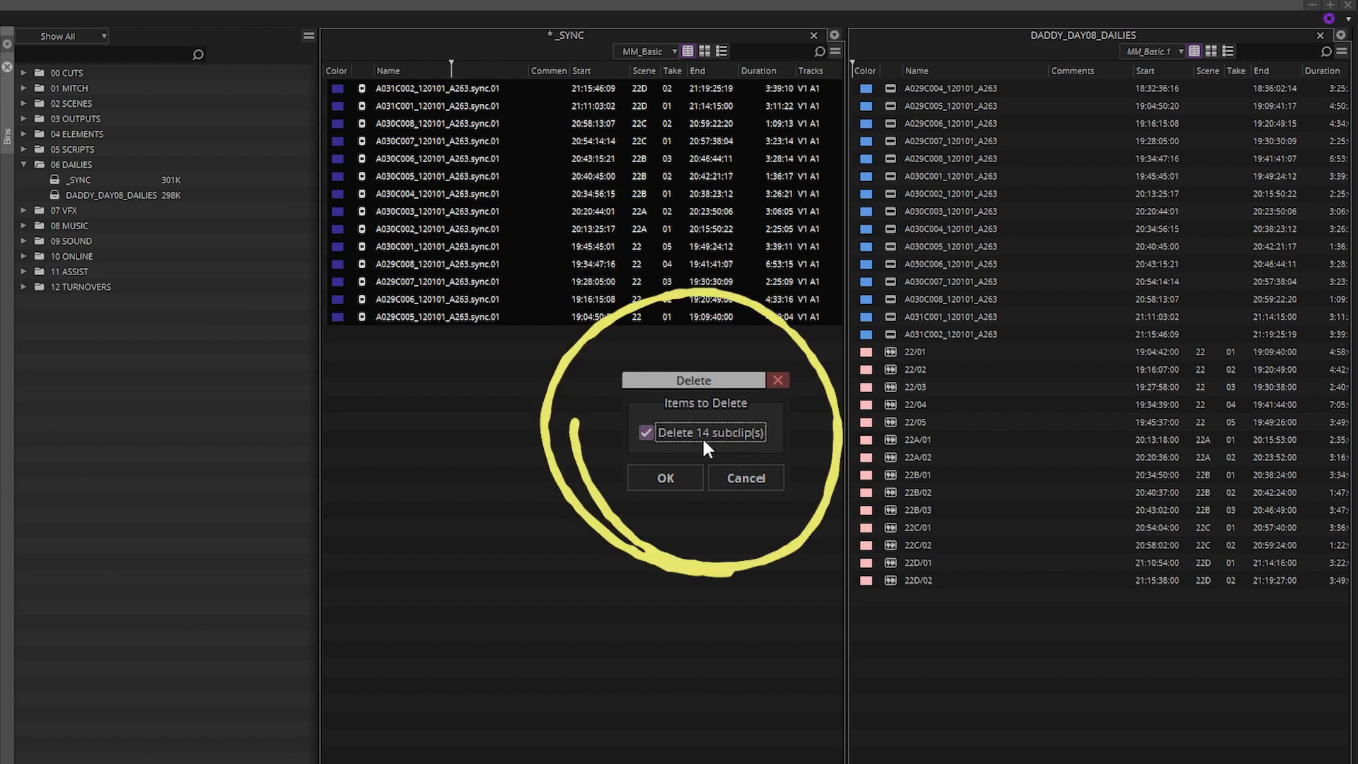
Cancel the subclip deletion, then start and cancel deleting the 15 master clips in the dailies bin
click(761, 473)
drag(895, 90, 888, 333)
key(Delete)
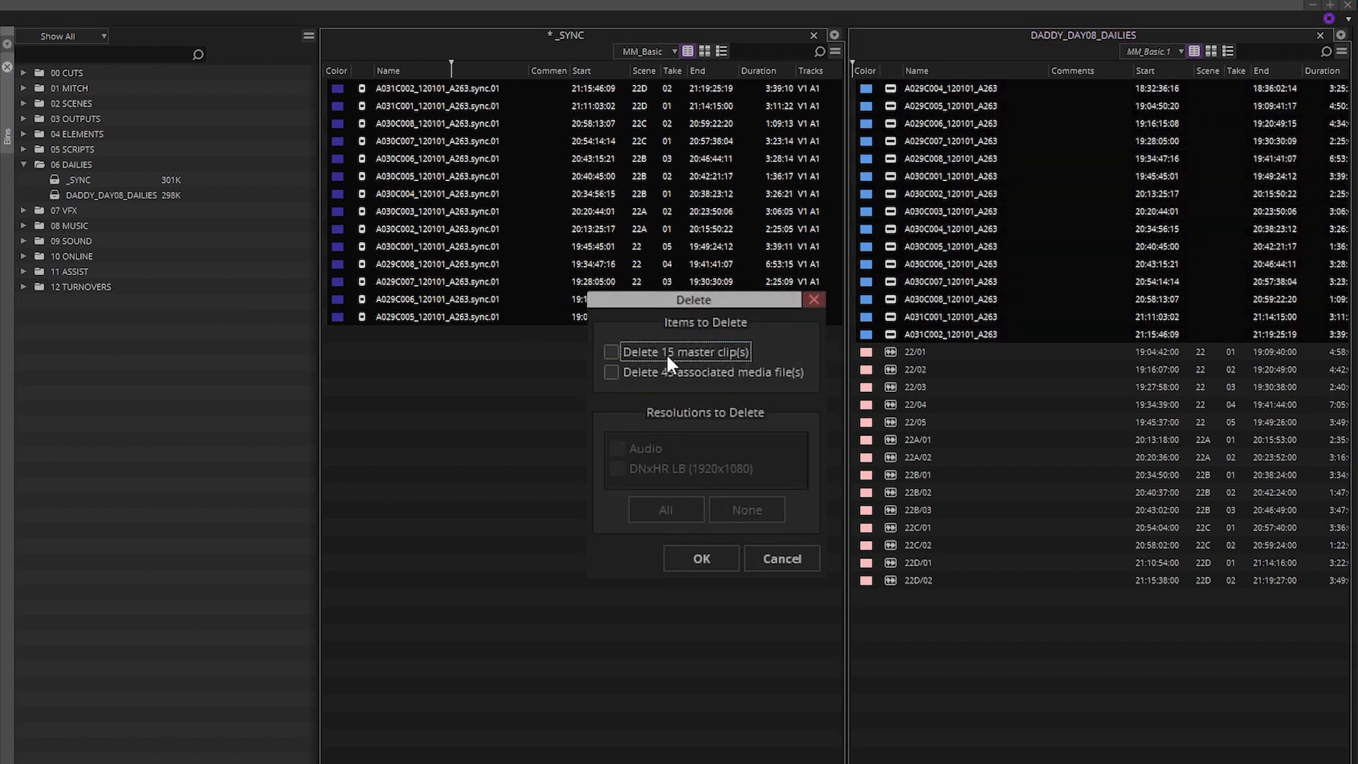
click(788, 555)
Sort _SYNC by name and step through clips A029C005 to A029C008, then A029C004 in the dailies bin
click(410, 68)
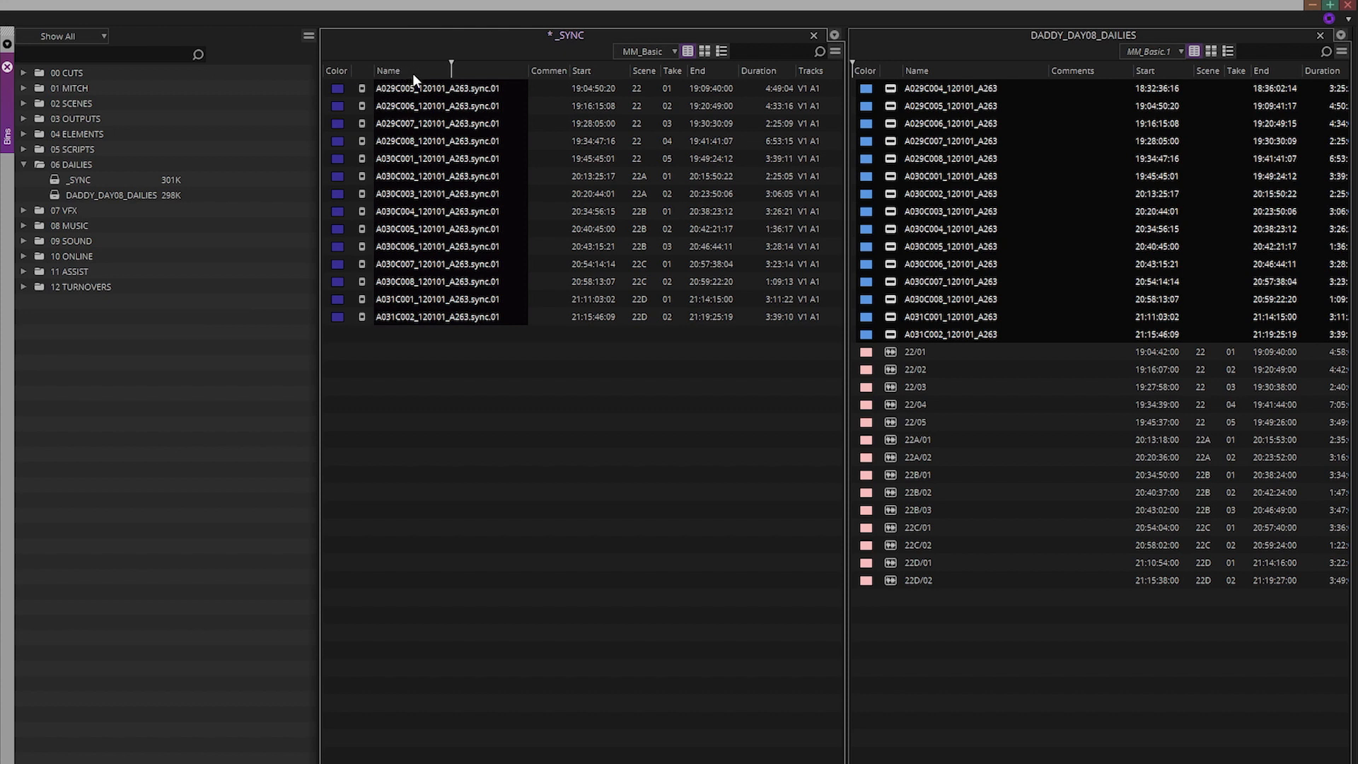
click(458, 389)
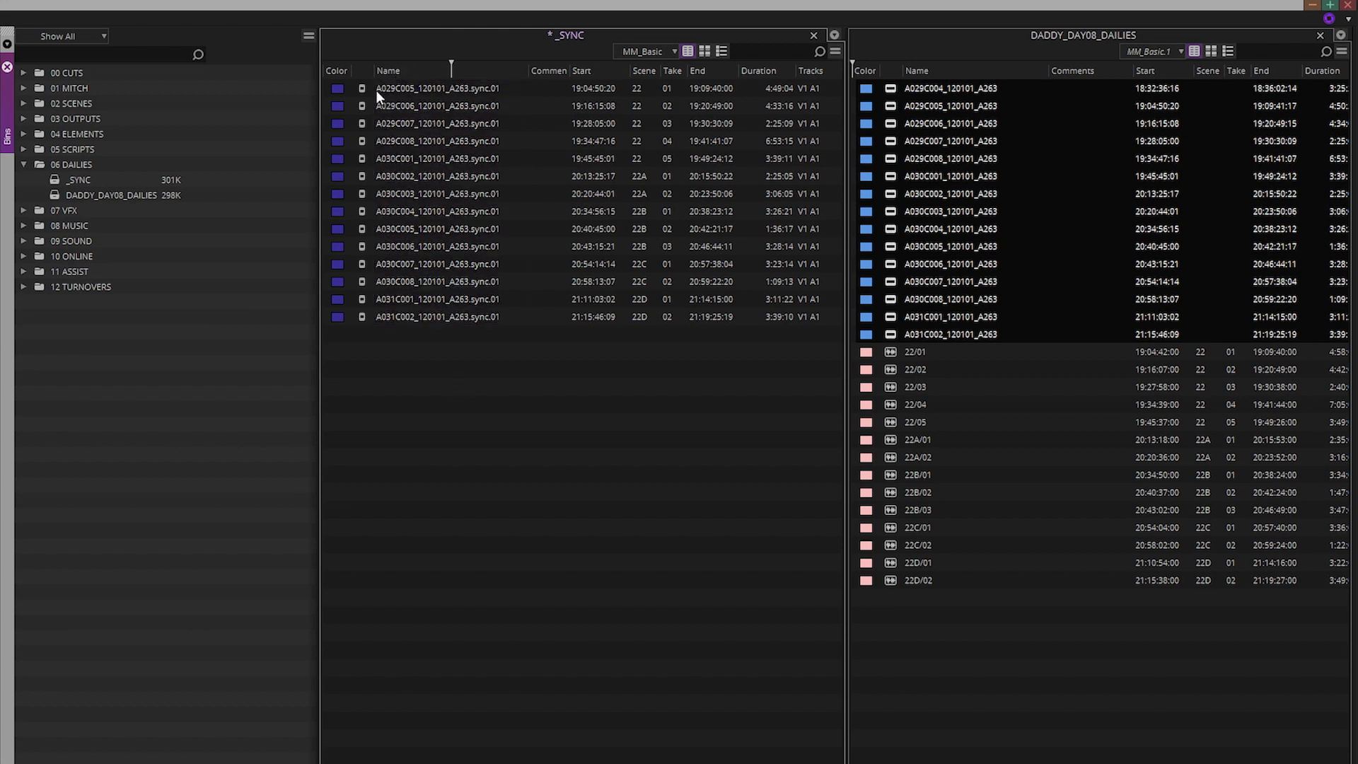
click(368, 87)
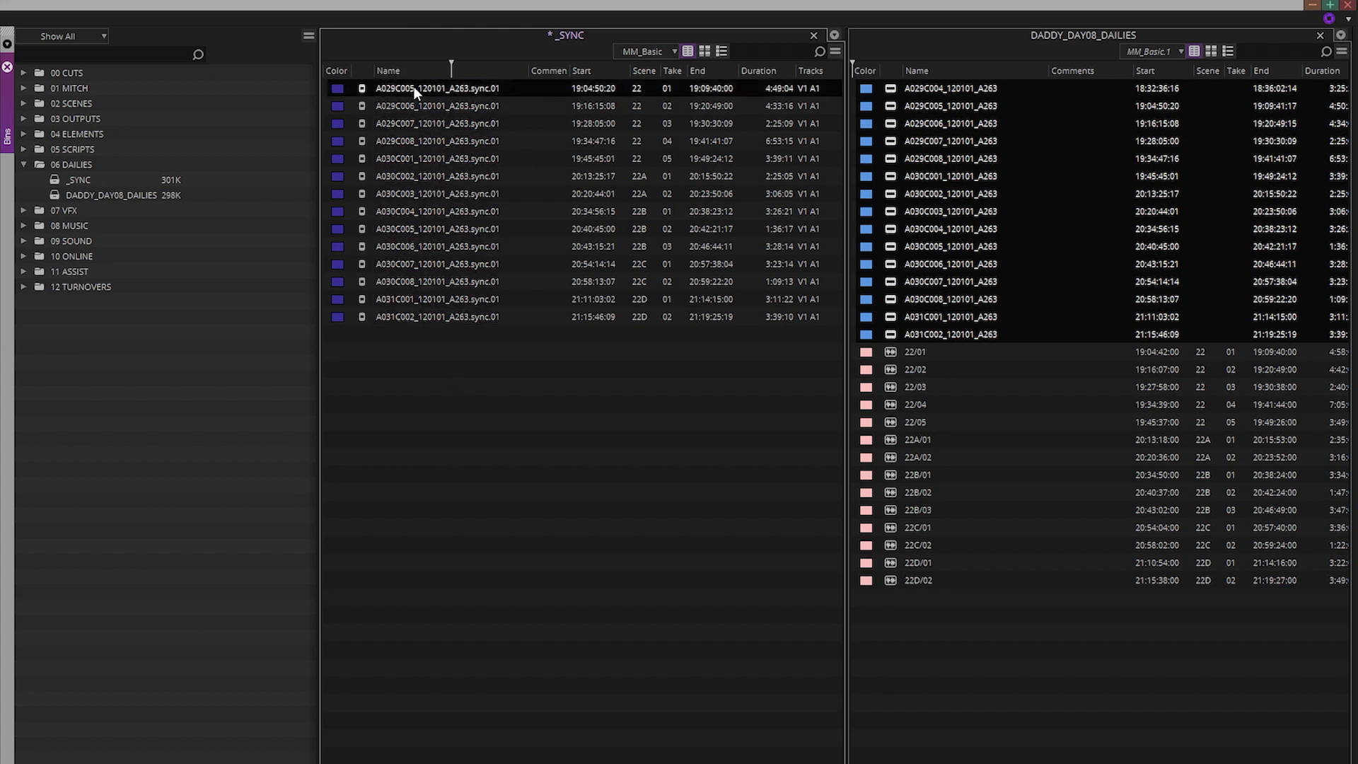
click(419, 105)
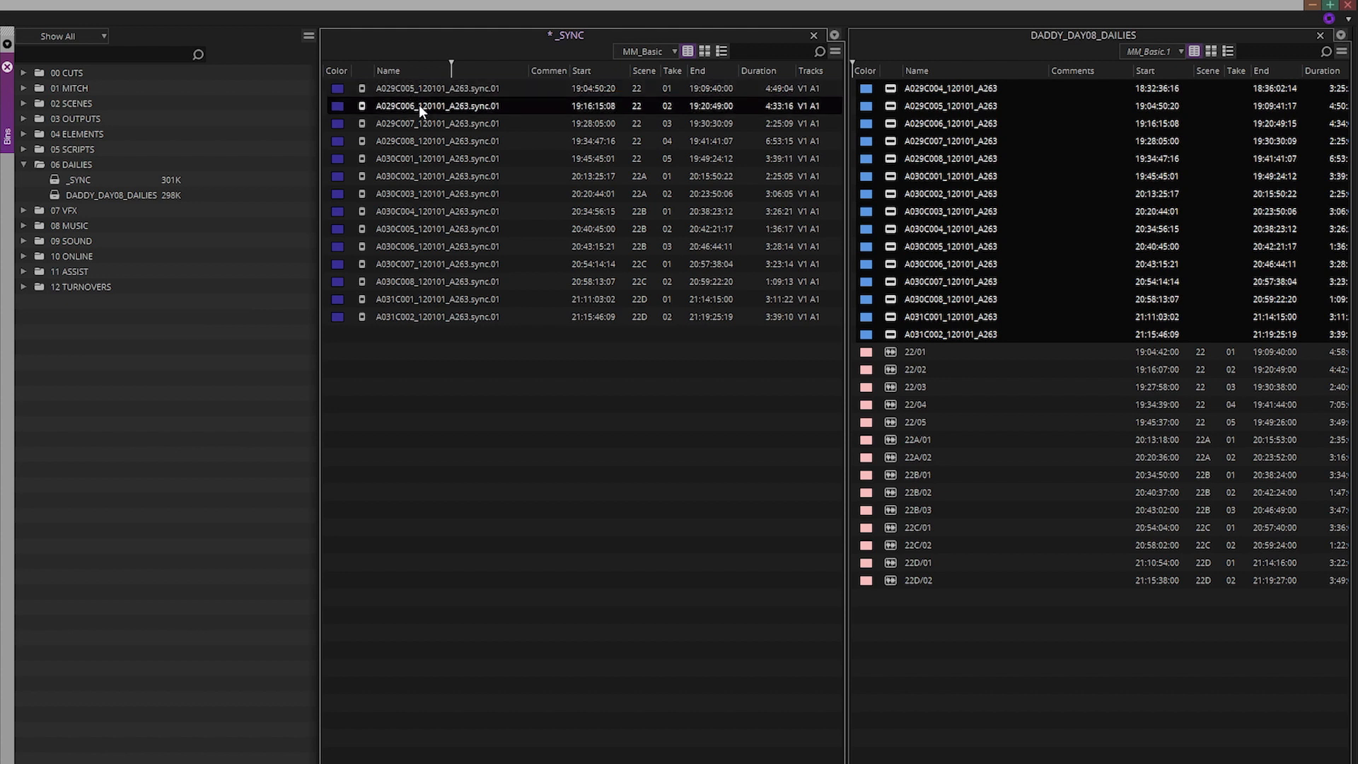
click(418, 124)
click(423, 142)
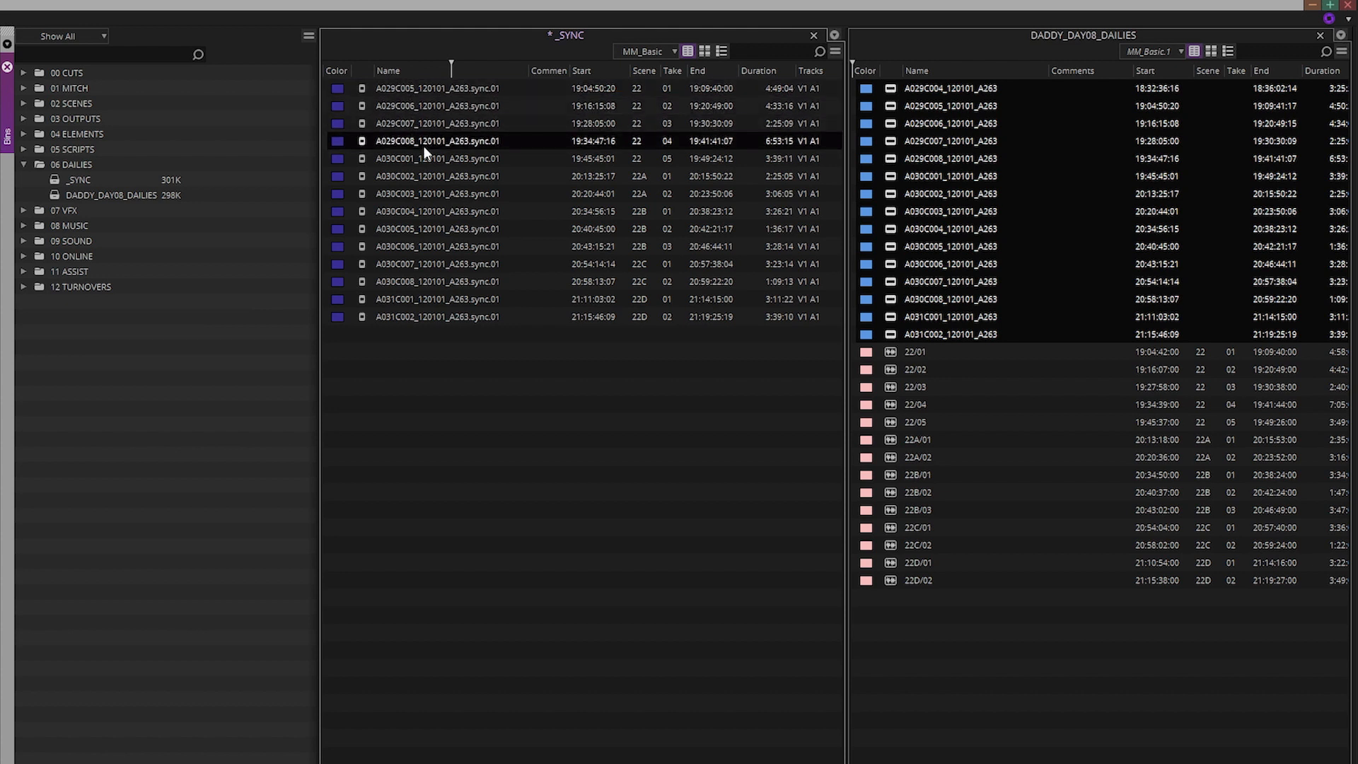
click(887, 91)
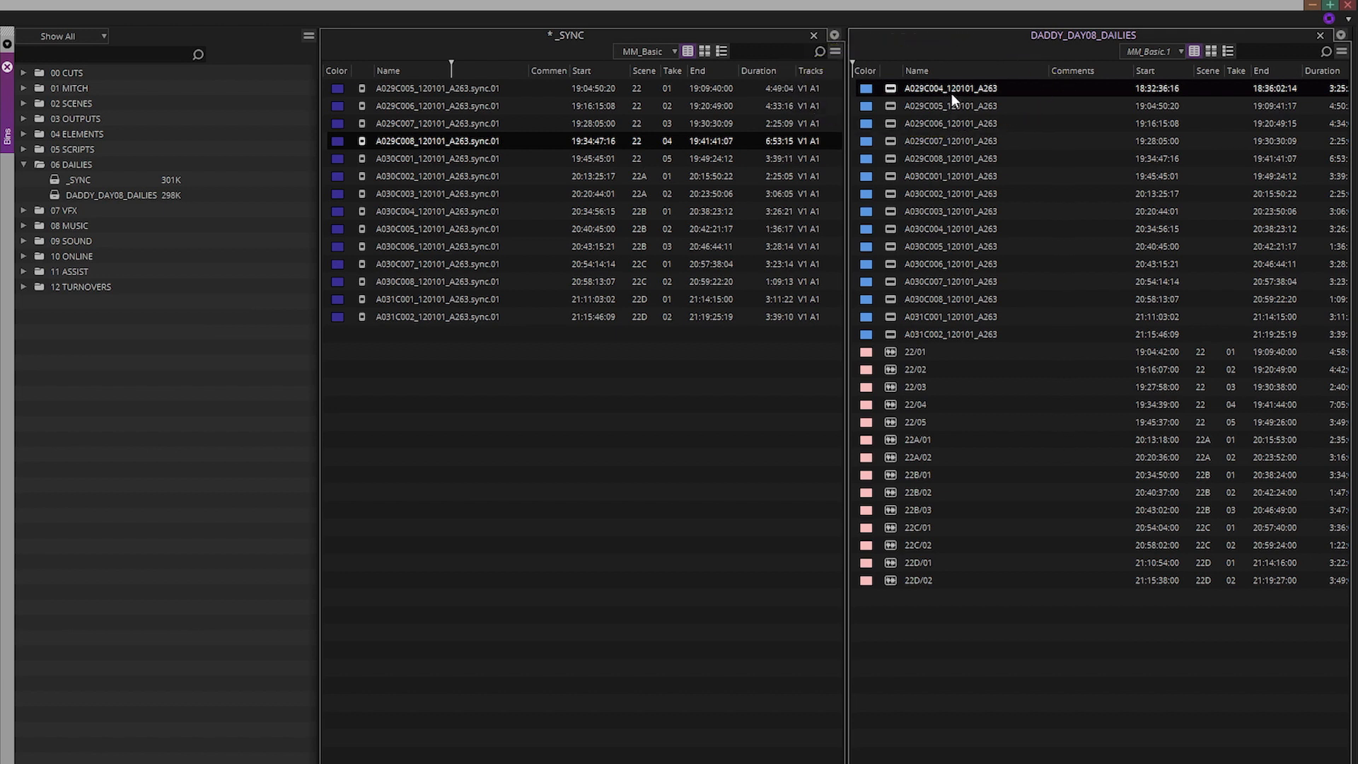
Load camera clip A029C004_120101_A263 in the Source monitor and scrub through its footage
double_click(893, 90)
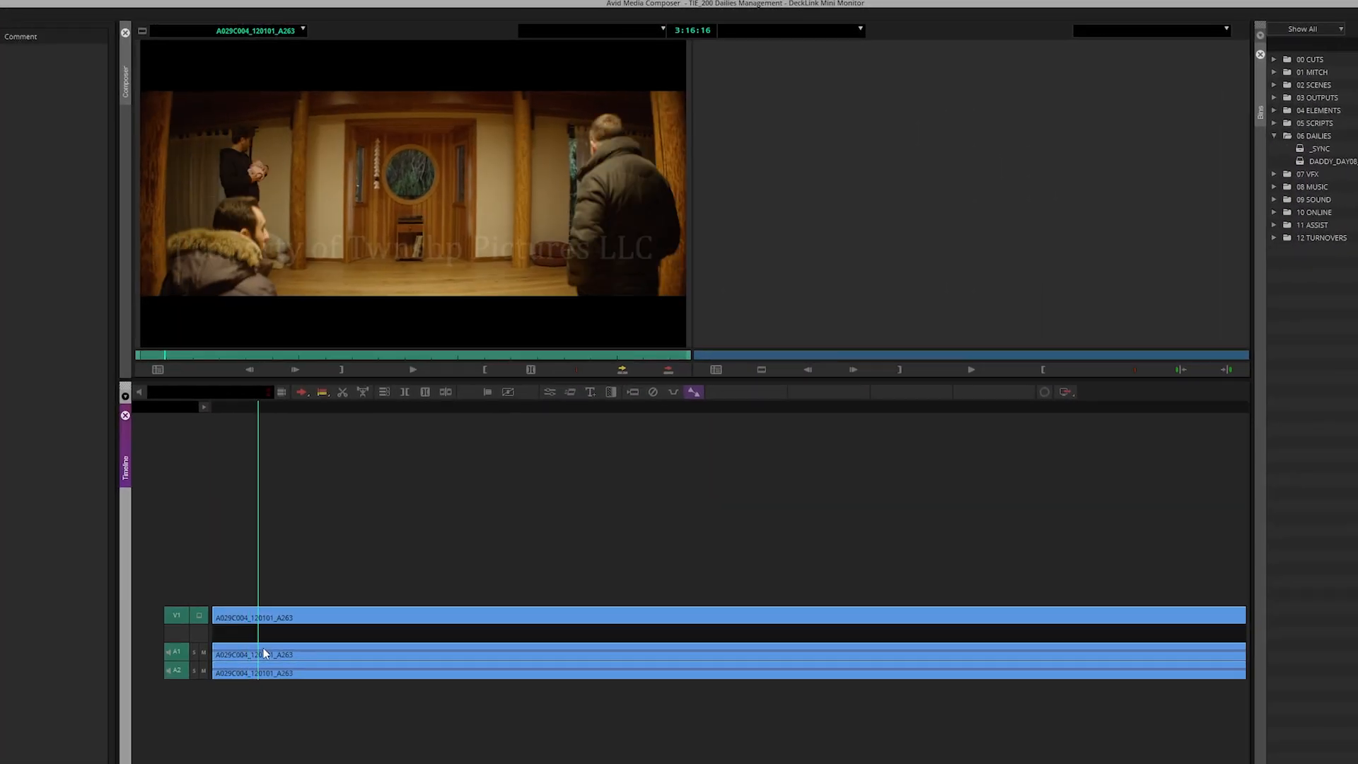
drag(263, 650, 438, 644)
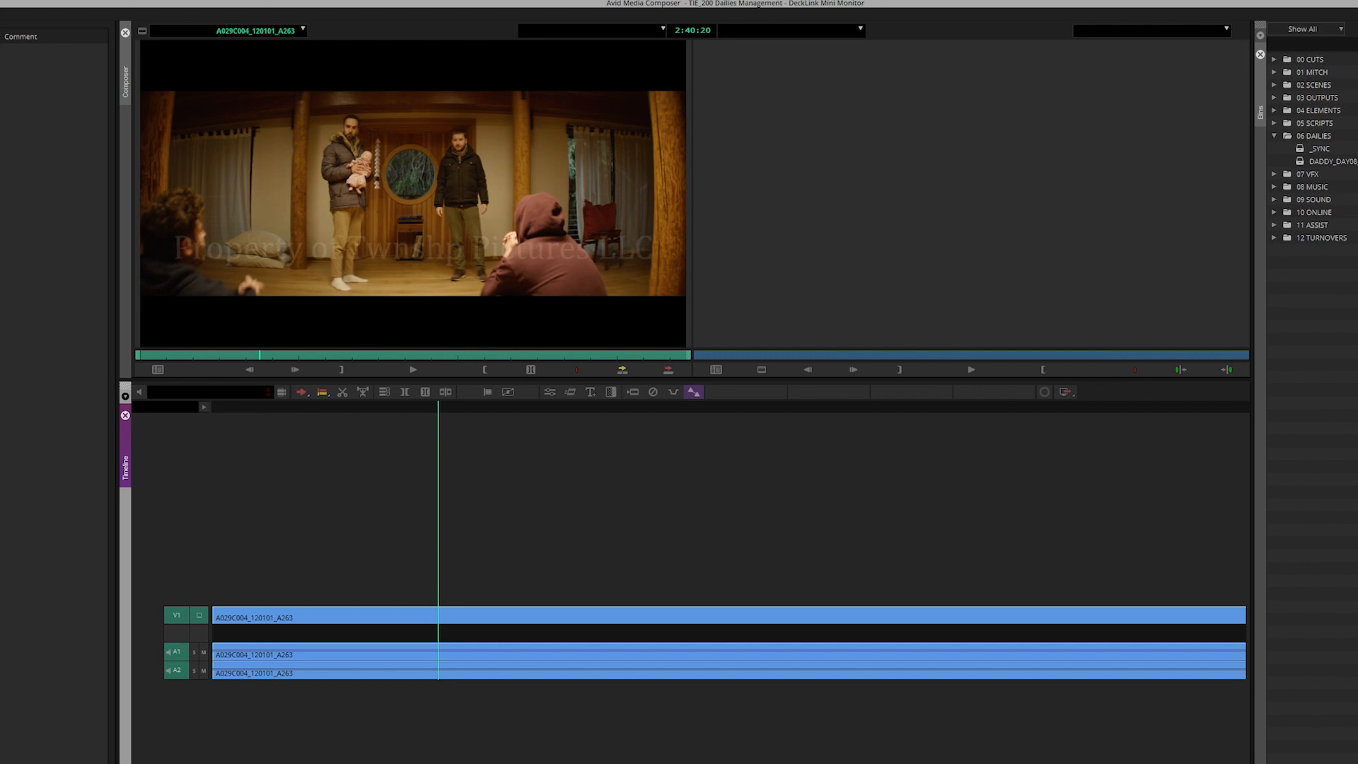
key(super+9)
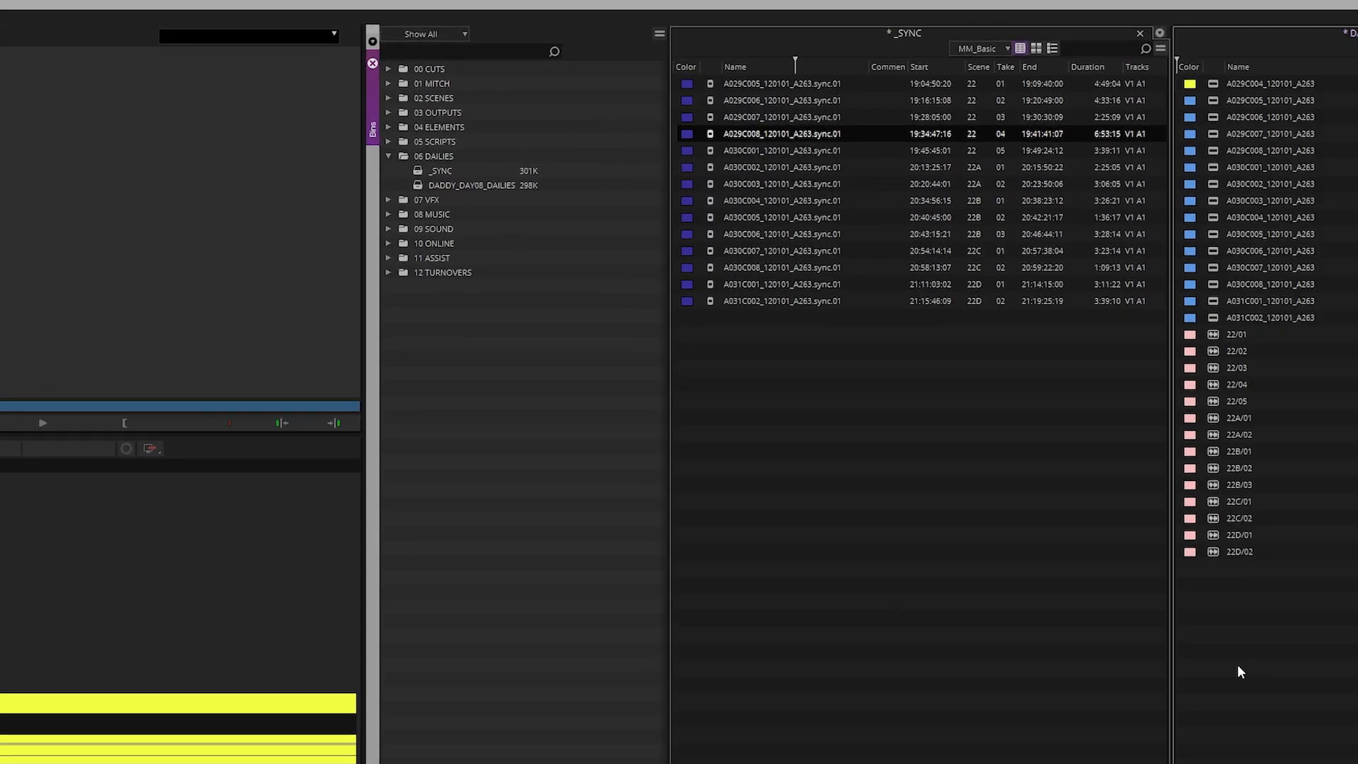
Select the 14 clips 22/01–22D/02 in DADDY_DAY08_DAILIES and call up Delete for them
drag(916, 700, 994, 350)
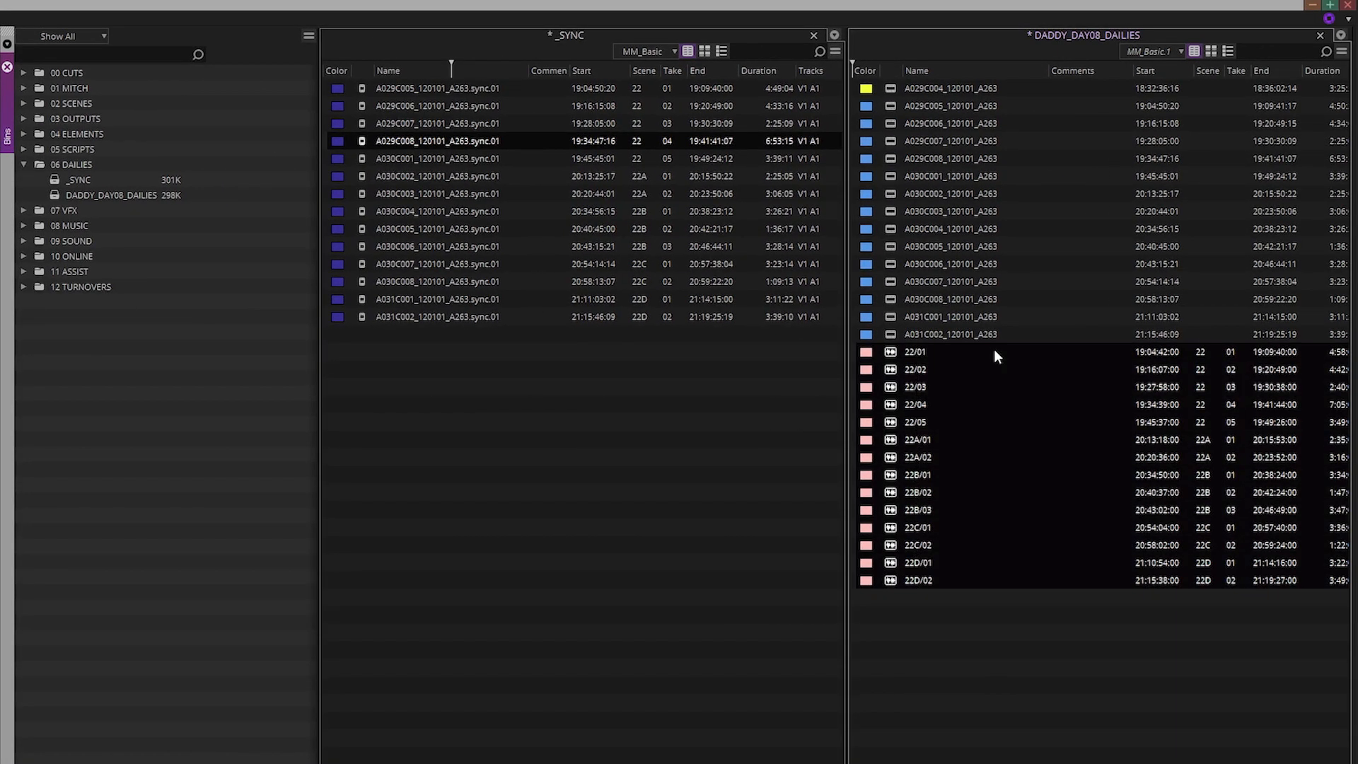
key(Delete)
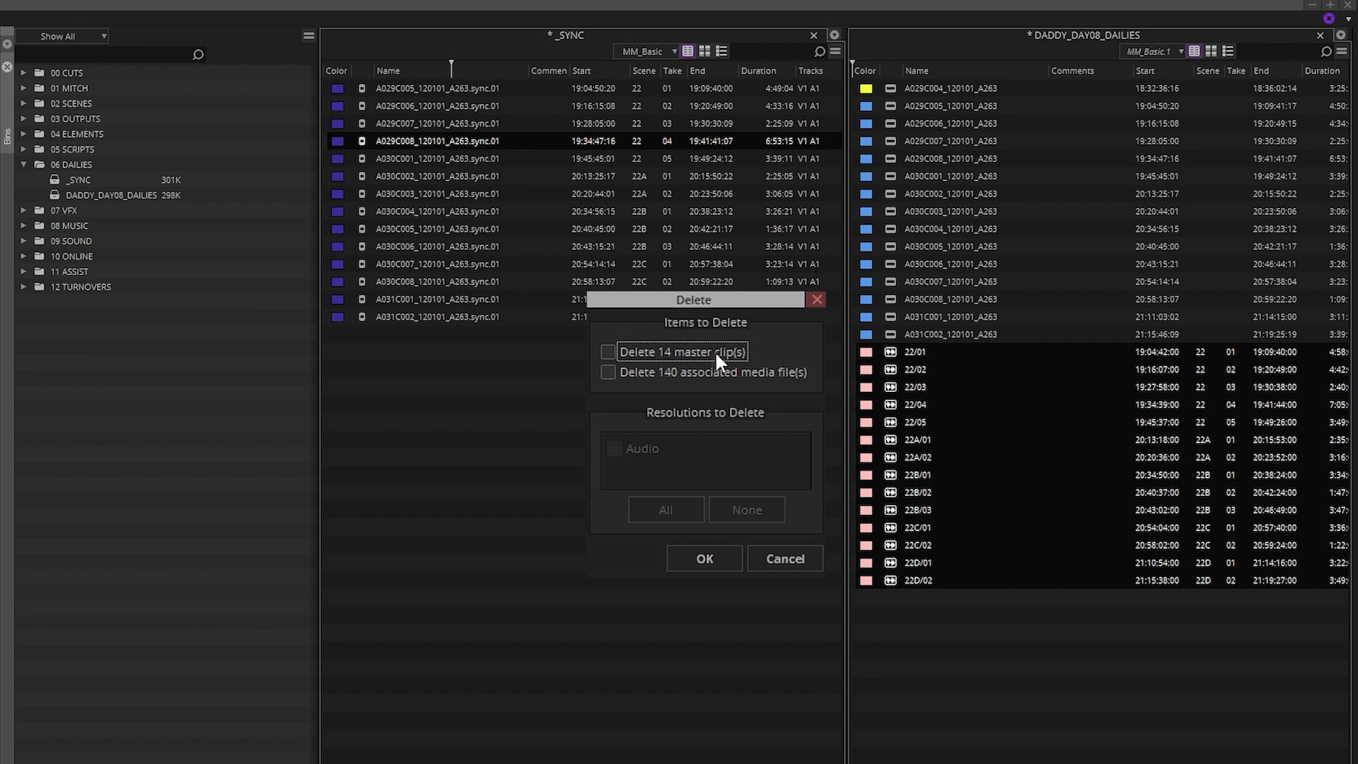
Cancel the deletion, then copy the _SYNC bin's Scene column into Name, replacing the clip names
click(804, 560)
click(533, 381)
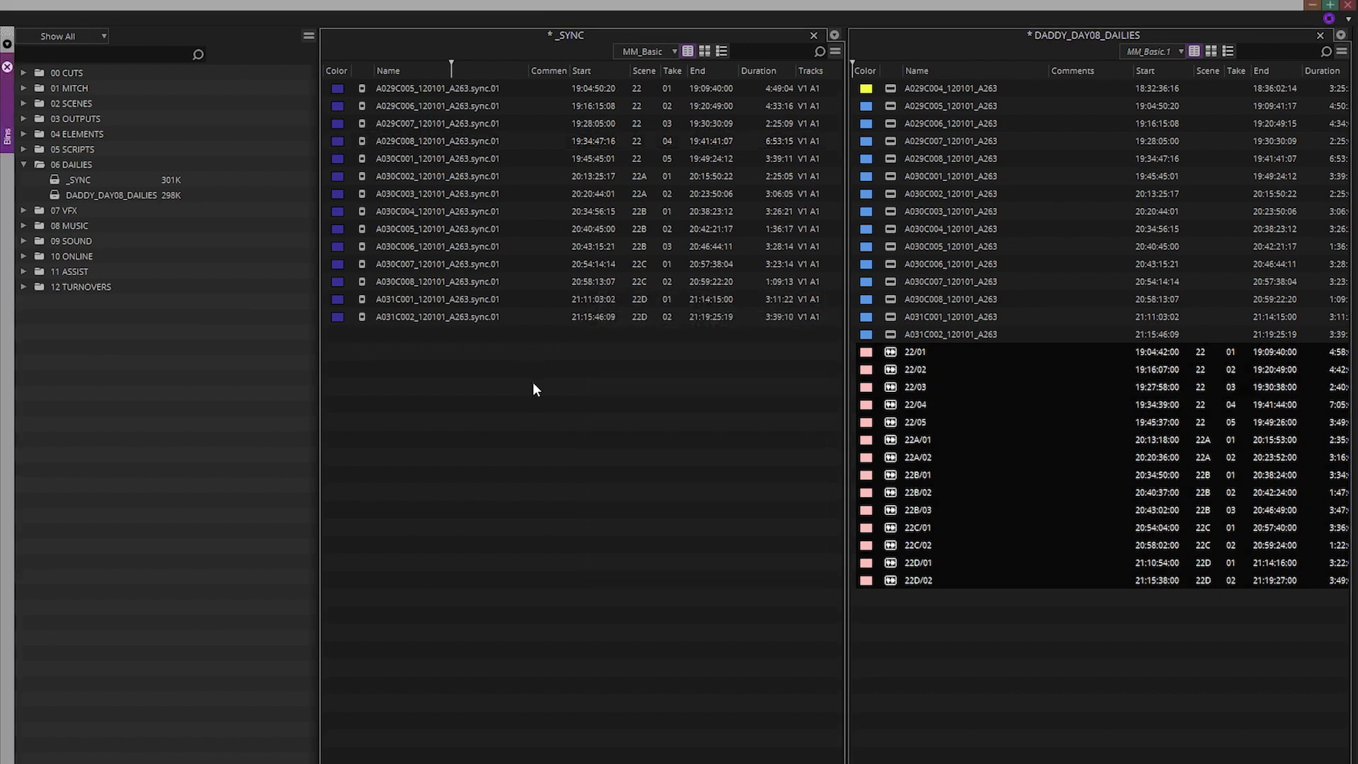
click(647, 70)
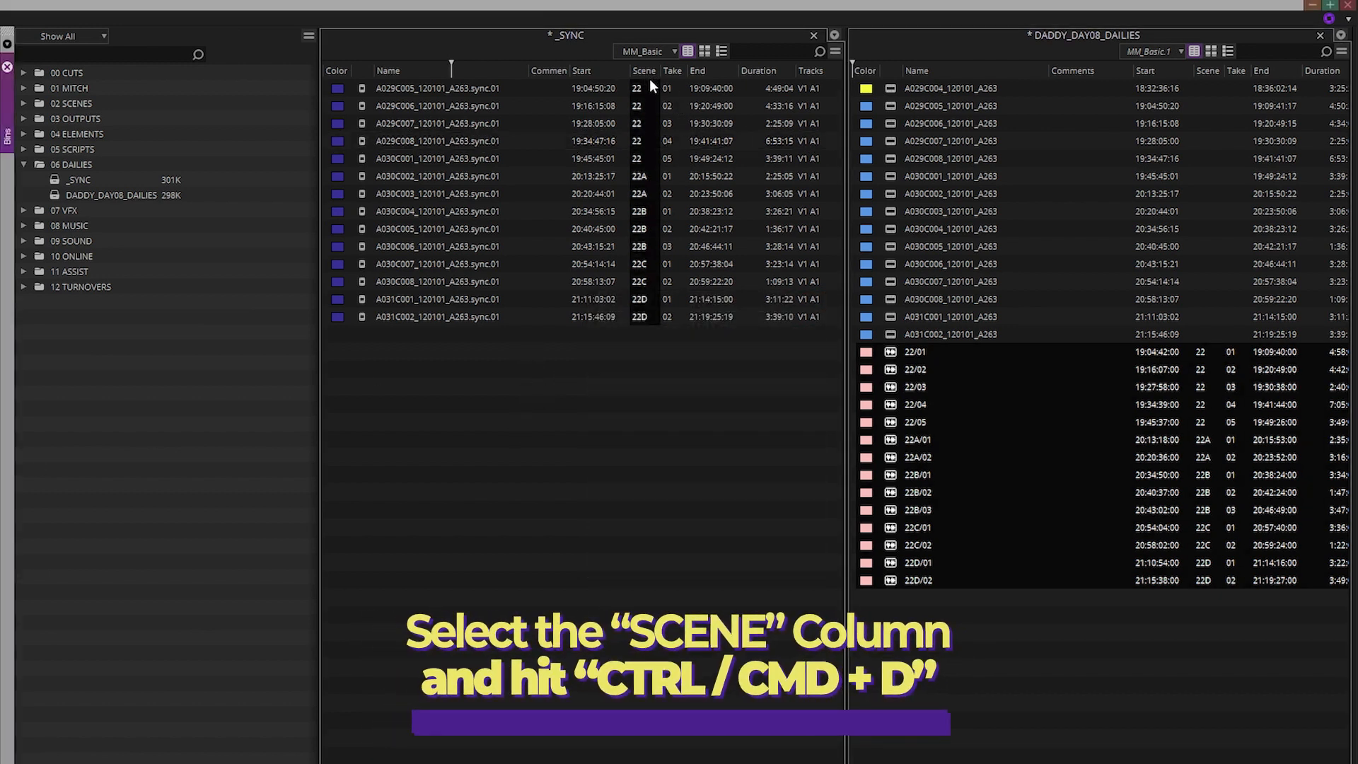
key(ctrl+d)
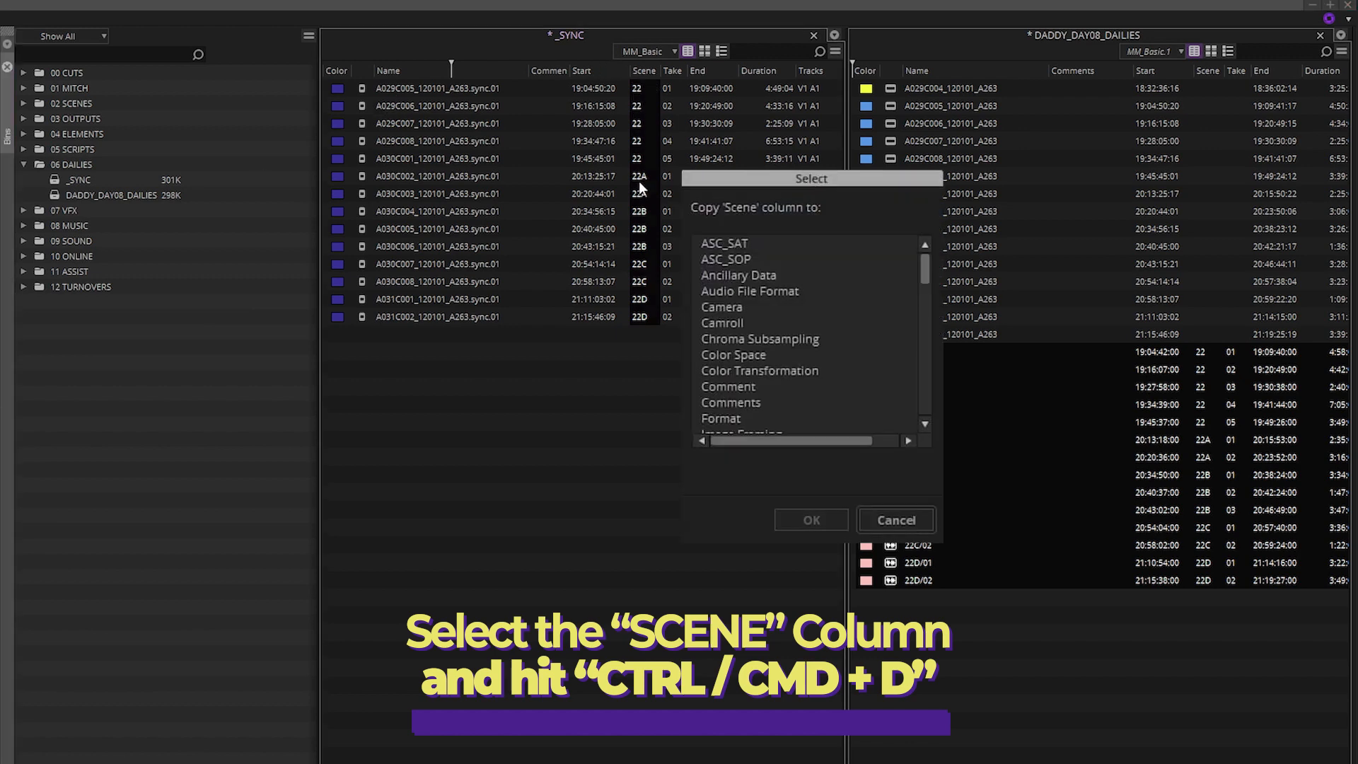
drag(926, 283, 921, 321)
click(724, 284)
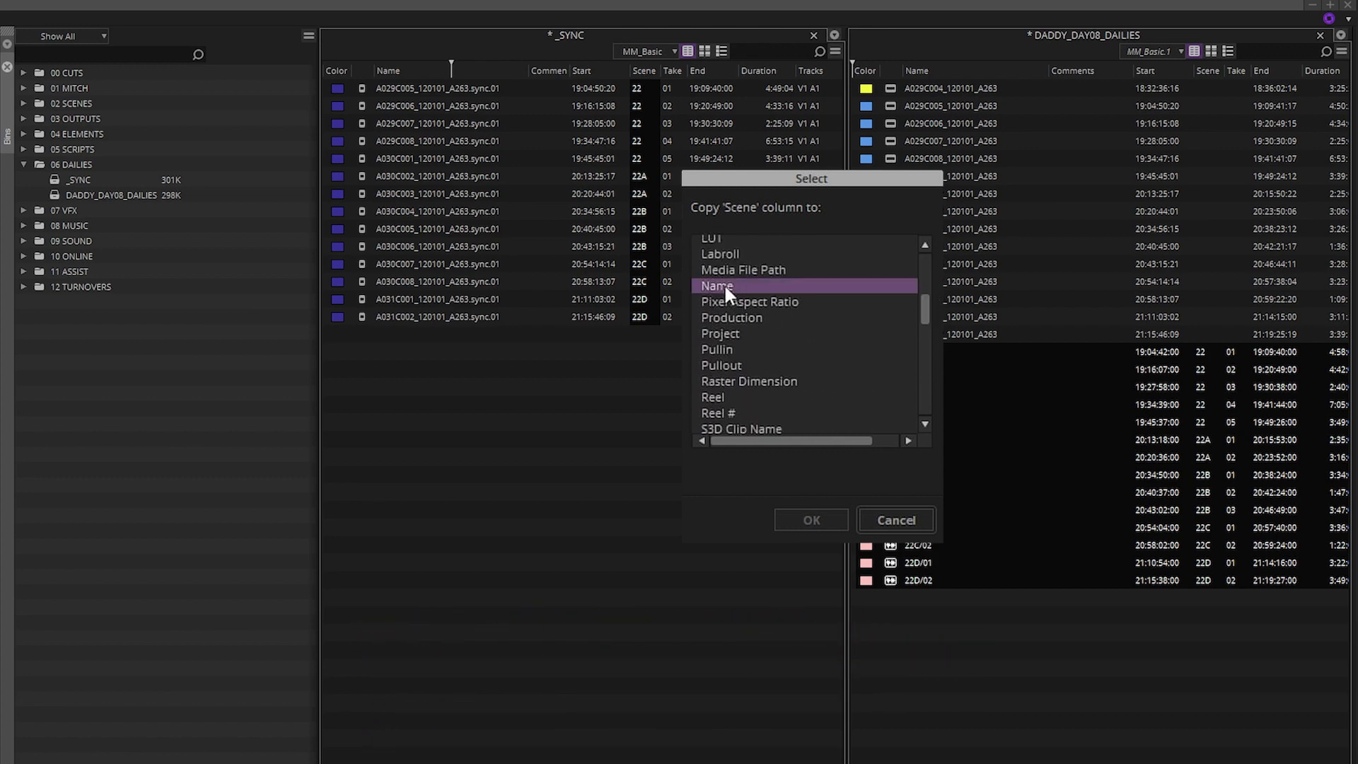
click(807, 517)
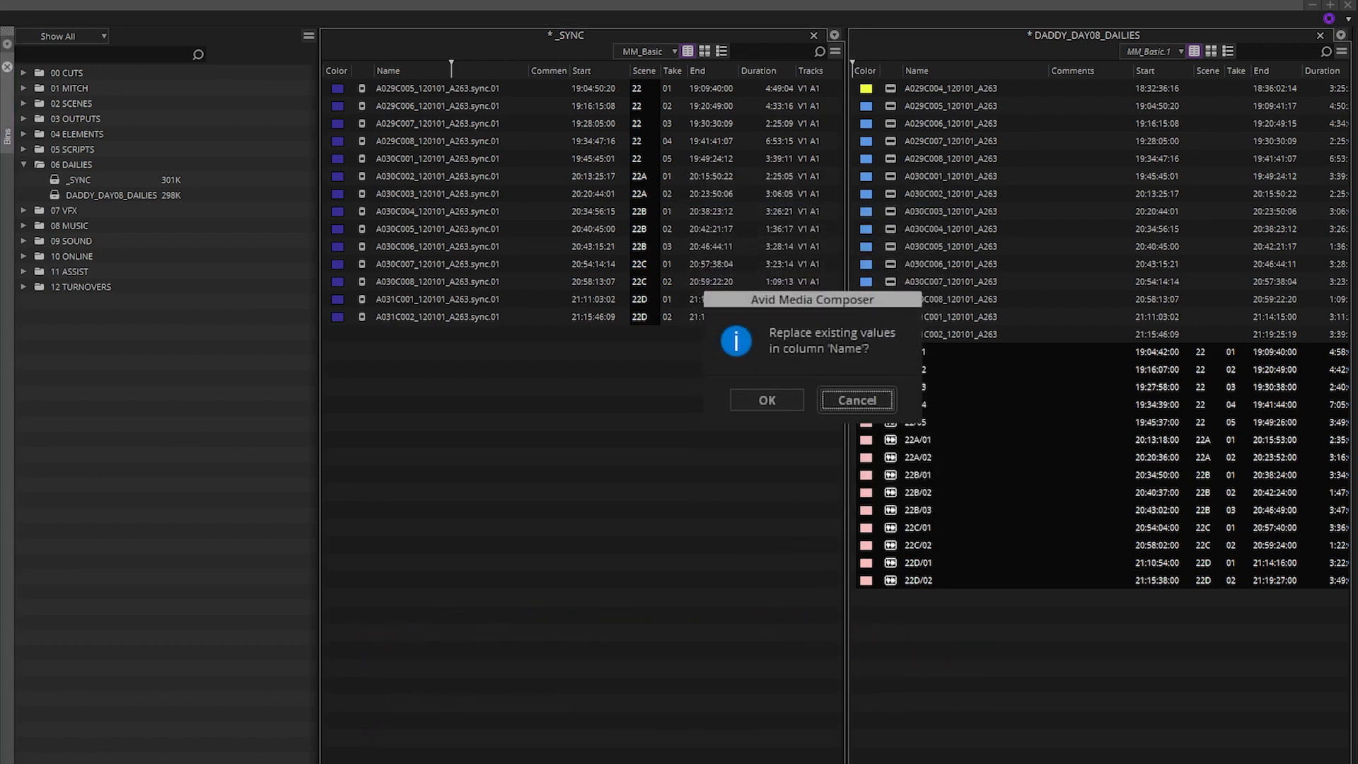
click(780, 401)
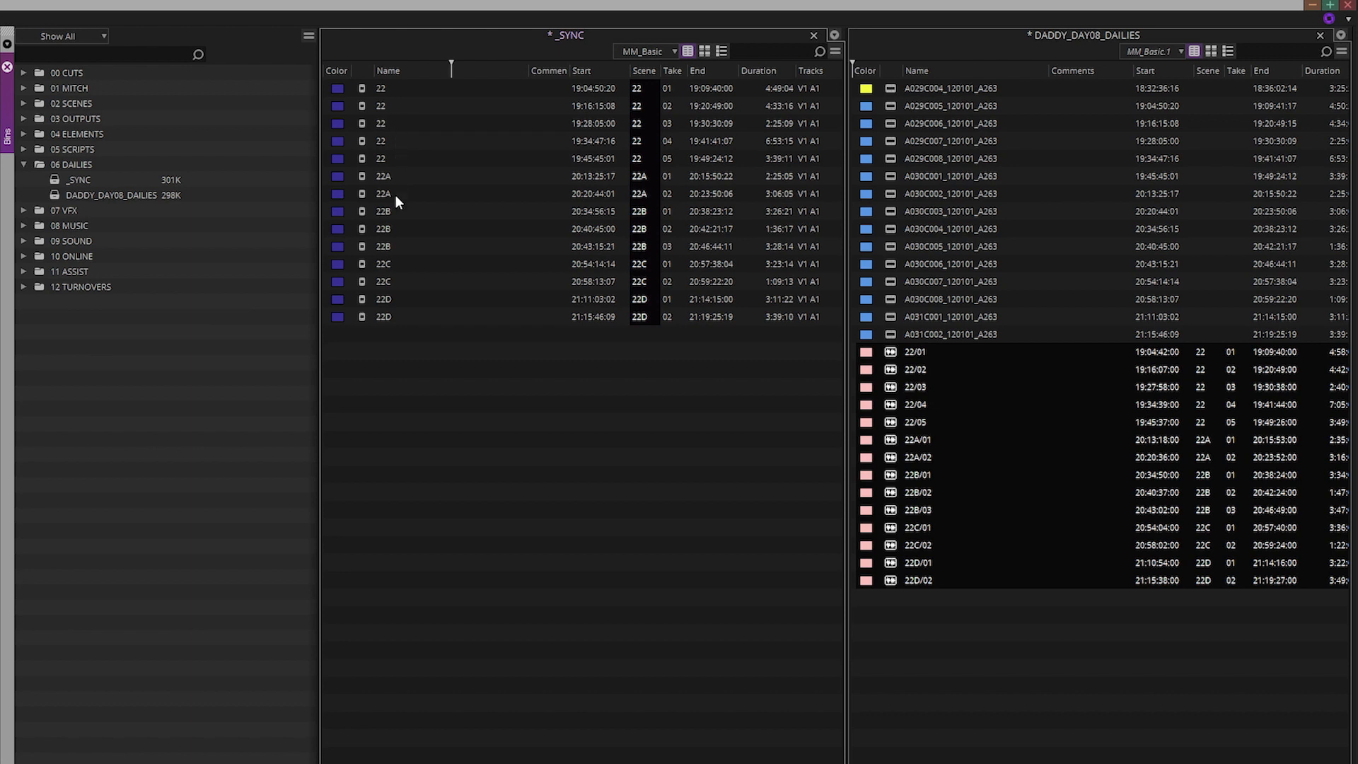
Rename the _SYNC subclips in order as 22-01, 22-02, 22-03, 22-04, 22B-02, 22B-03 and 22C-01
click(405, 88)
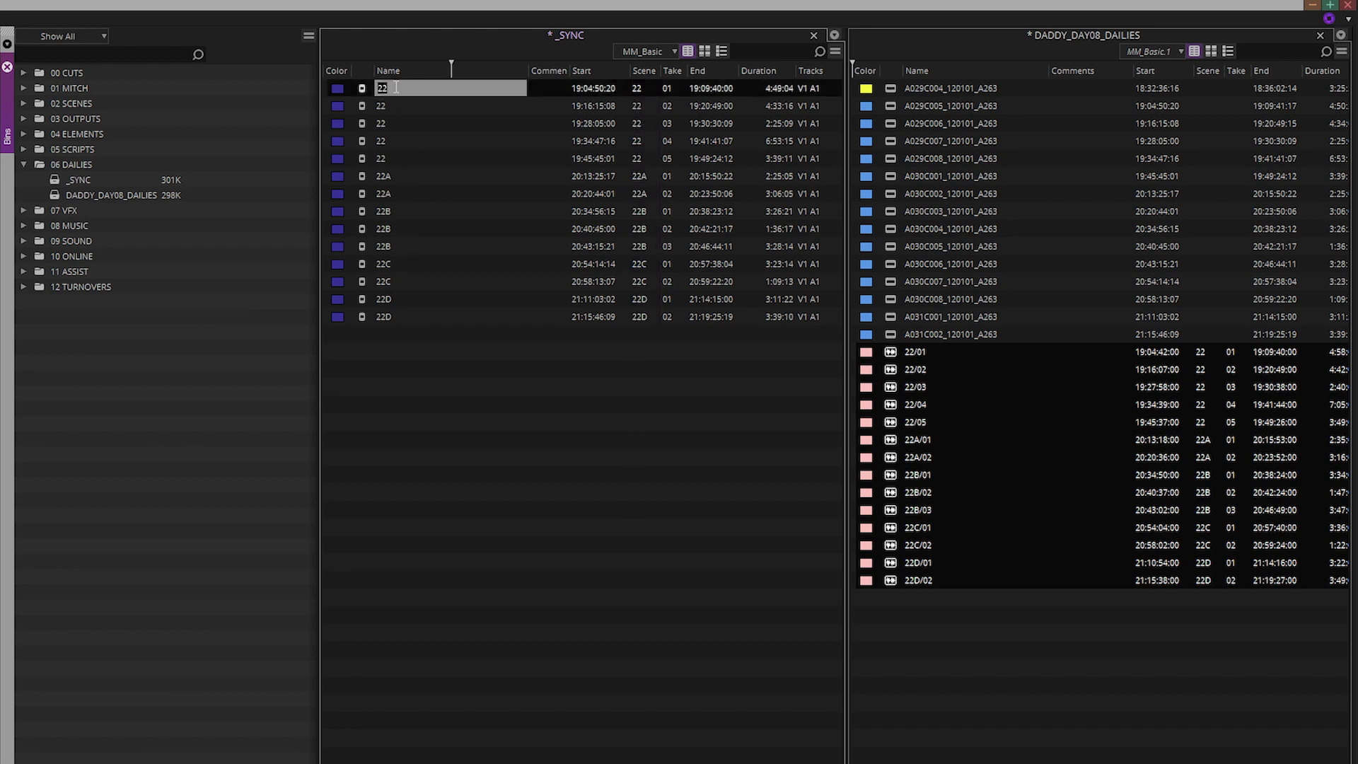
text(22-01)
key(Return)
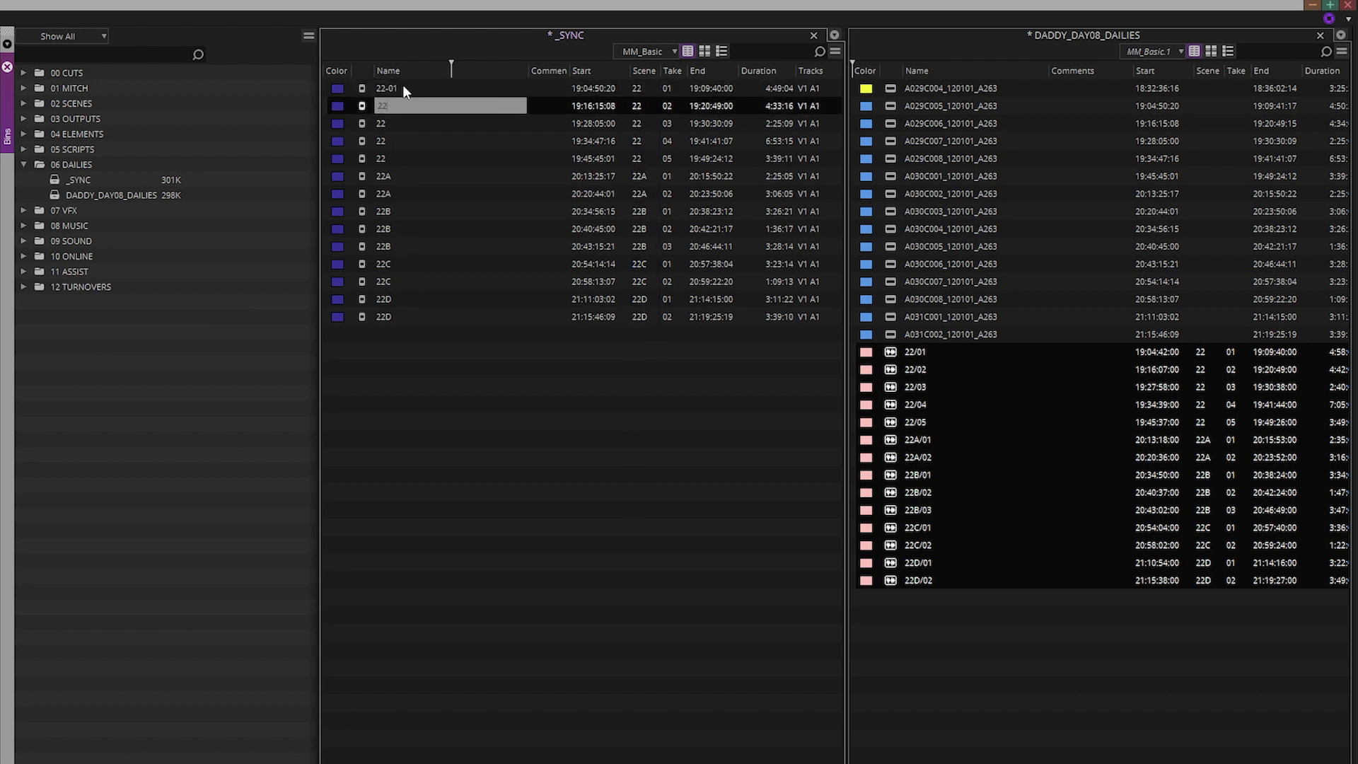
text(22-02)
key(Return)
text(22-03)
key(Return)
text(22-04)
key(BackSpace)
text(1)
key(Return)
text(22B-02)
key(Return)
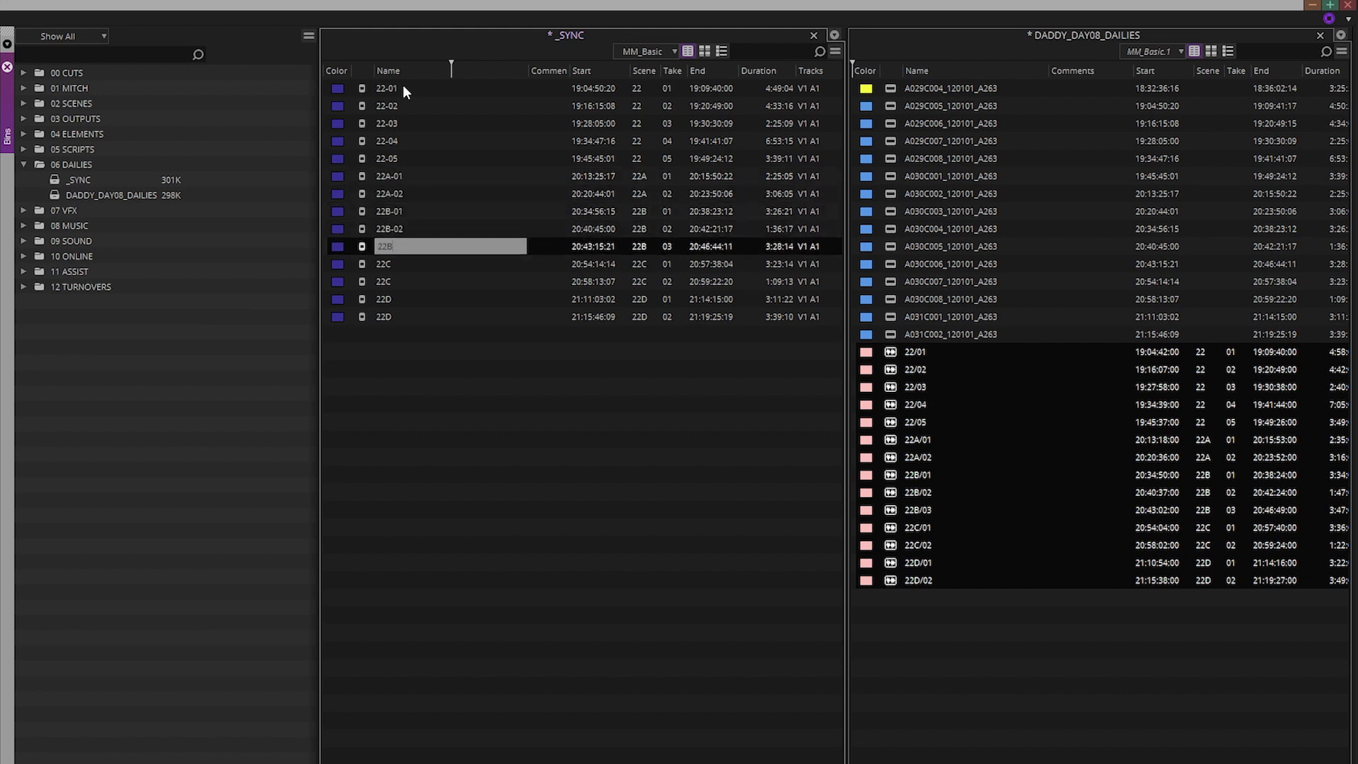
text(22B-03)
key(Return)
text(22C-01)
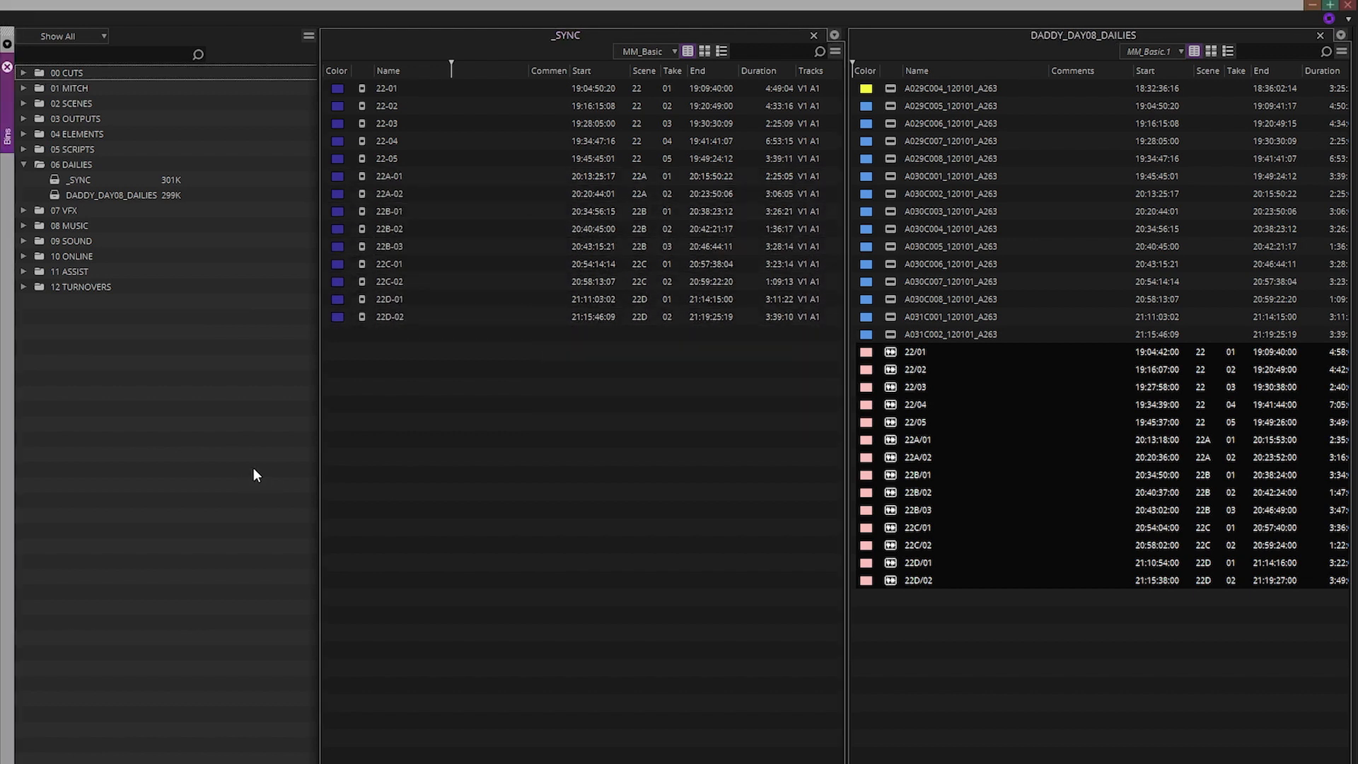
Load 22B-02 and scrub to read its slate, then bring up 22D-01 from its first frame
click(363, 226)
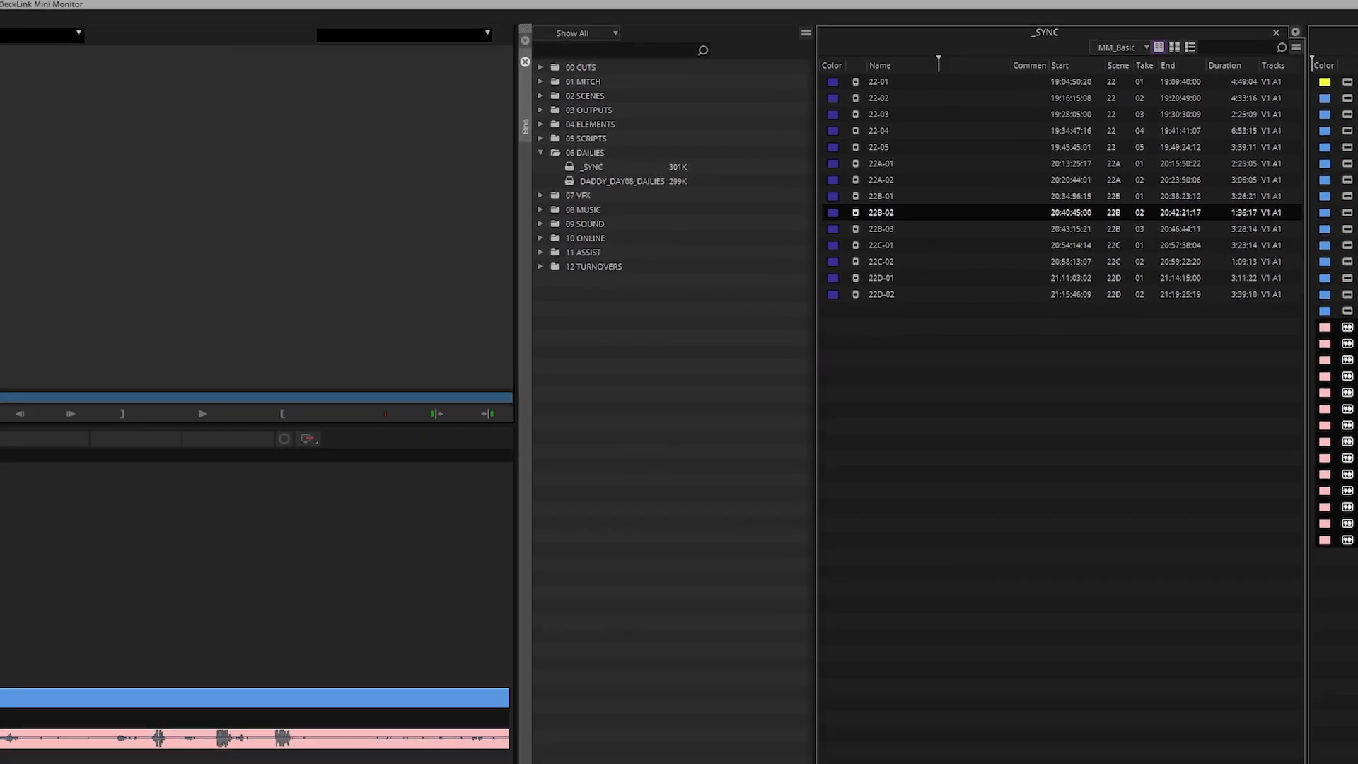
drag(207, 639, 222, 639)
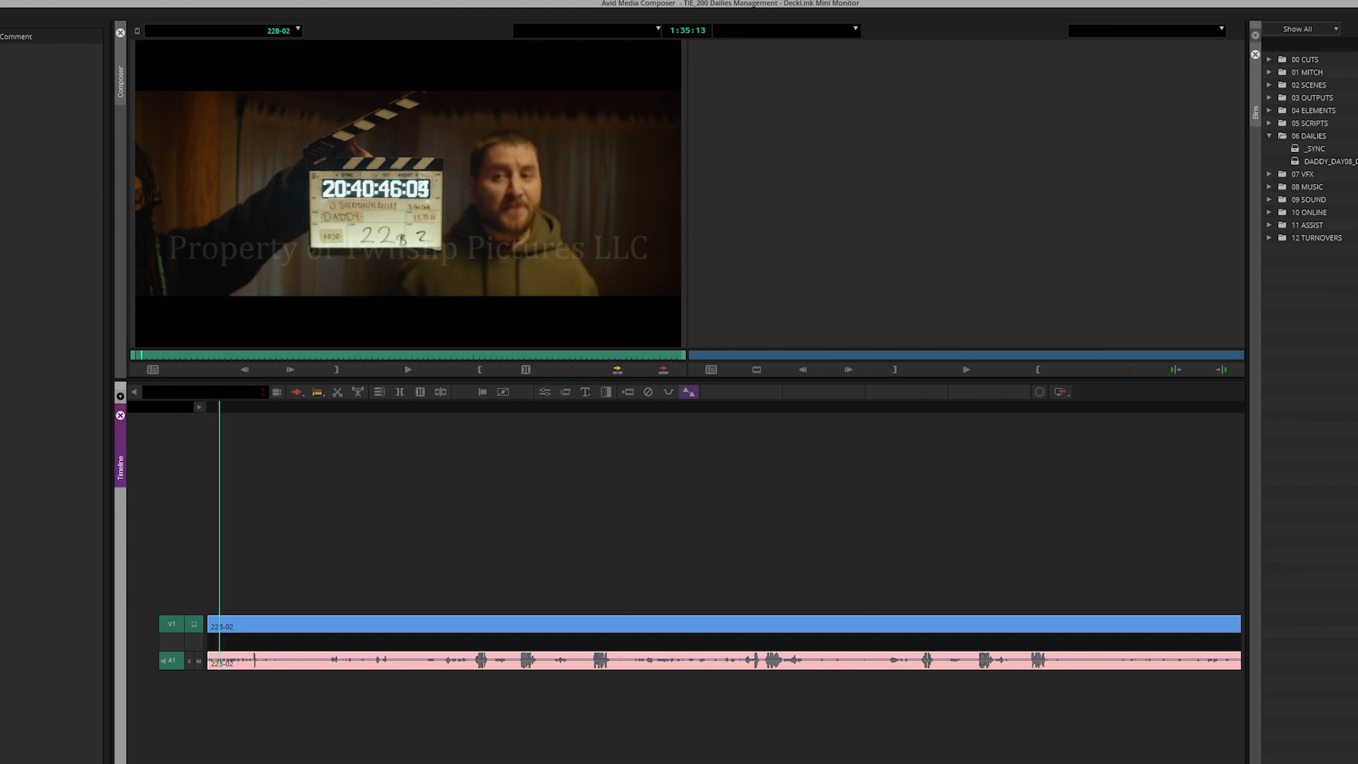
drag(372, 637, 220, 644)
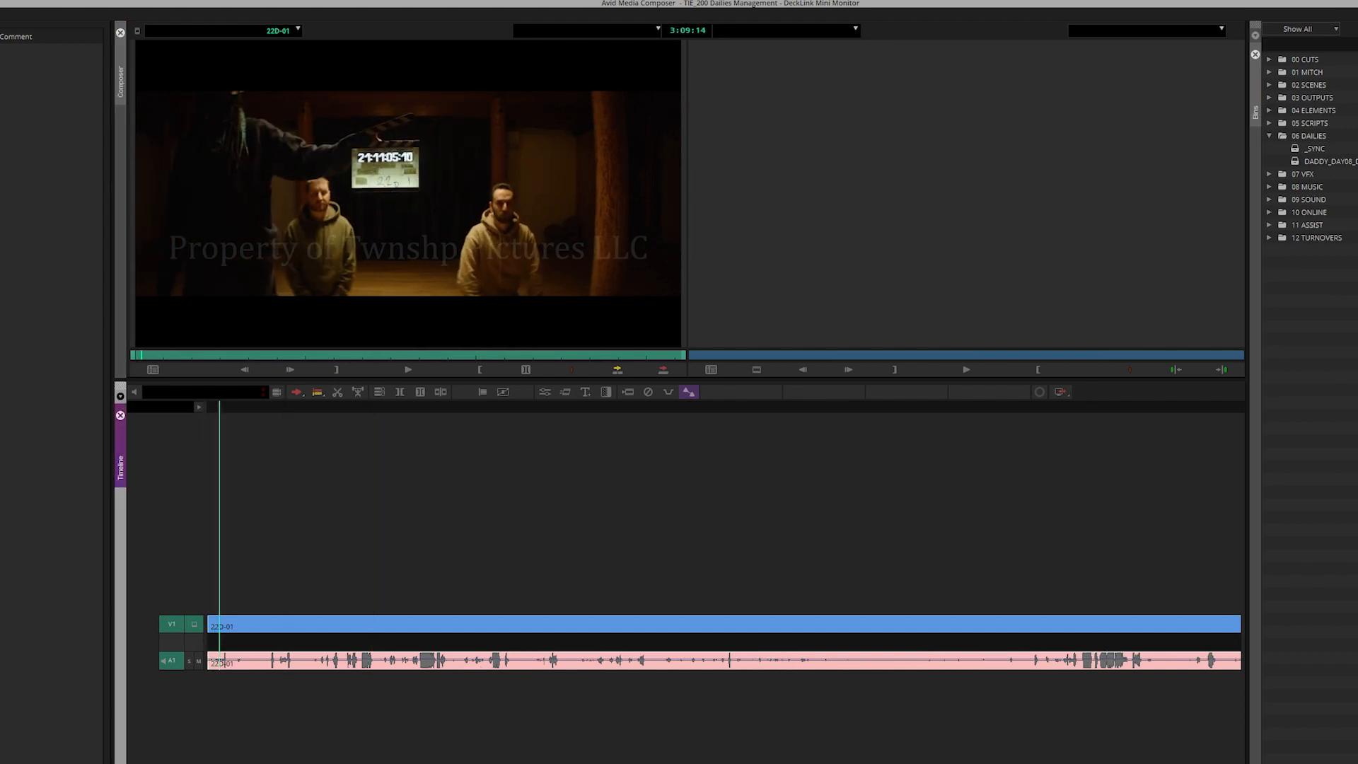
click(1350, 318)
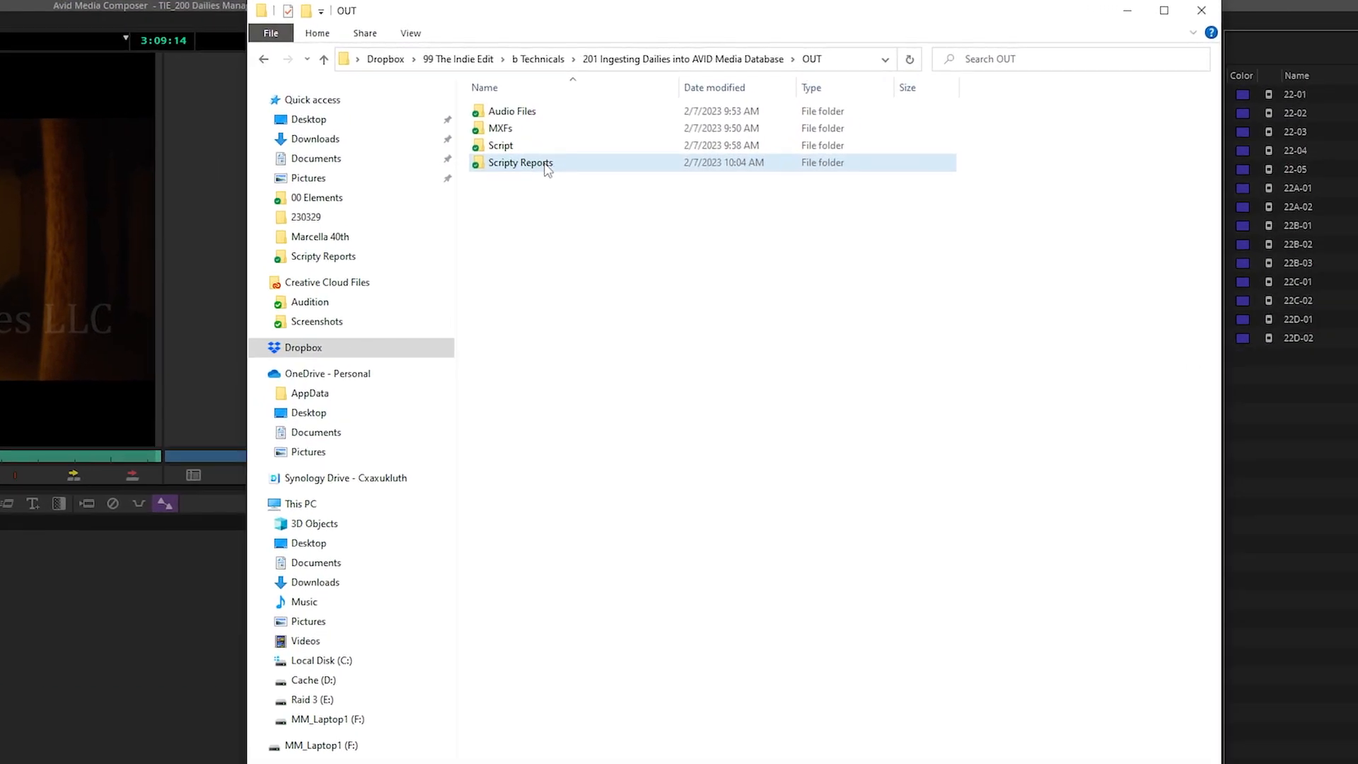
Go into Scripty Reports and open Daddy_EditorsLog_SC22.pdf in Adobe Acrobat
double_click(547, 168)
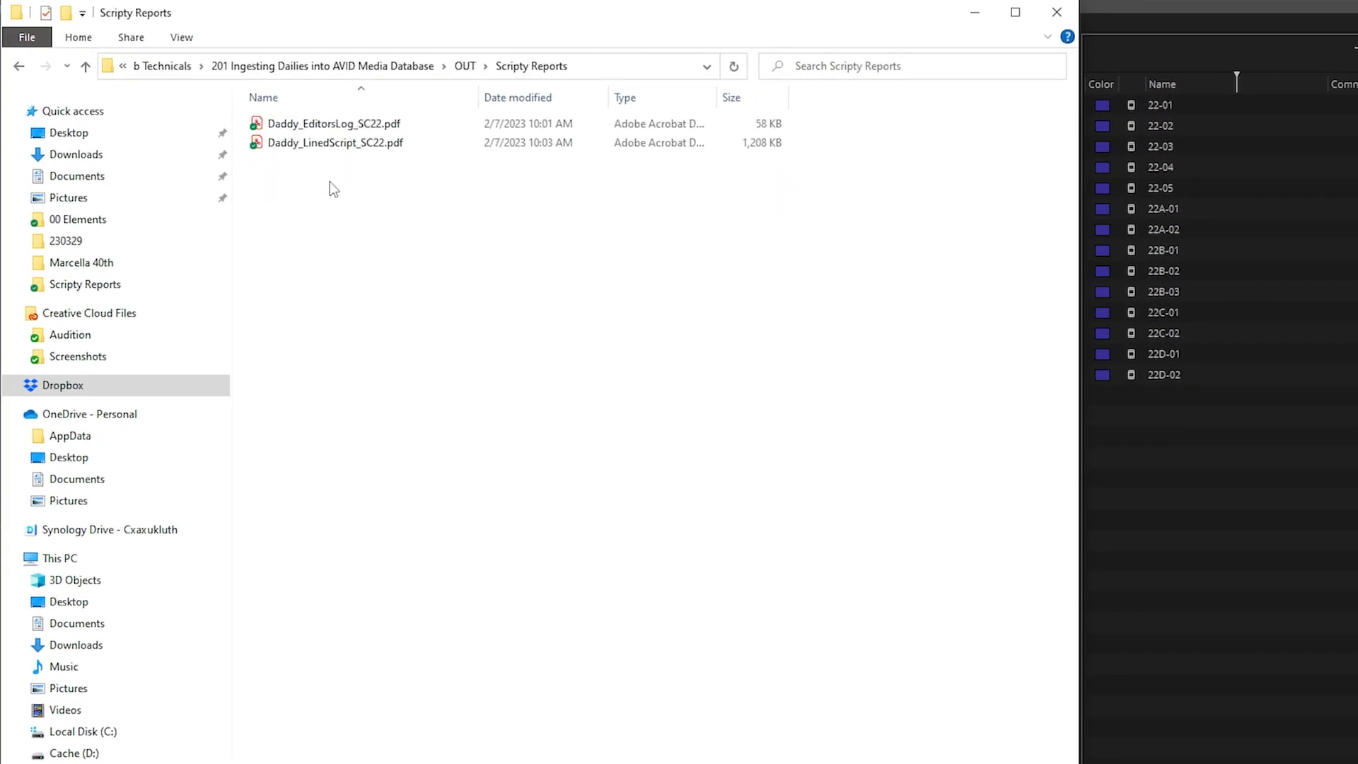
double_click(405, 123)
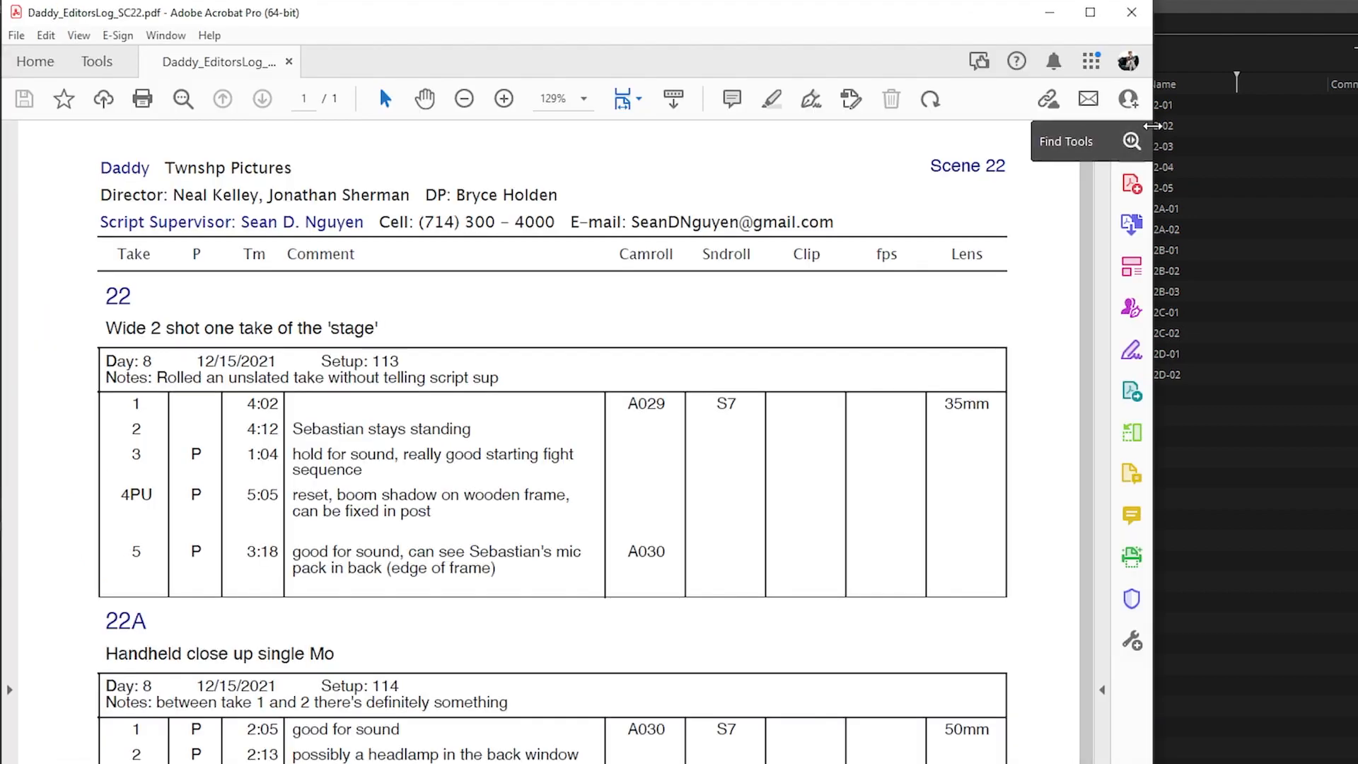
drag(1103, 133, 1139, 133)
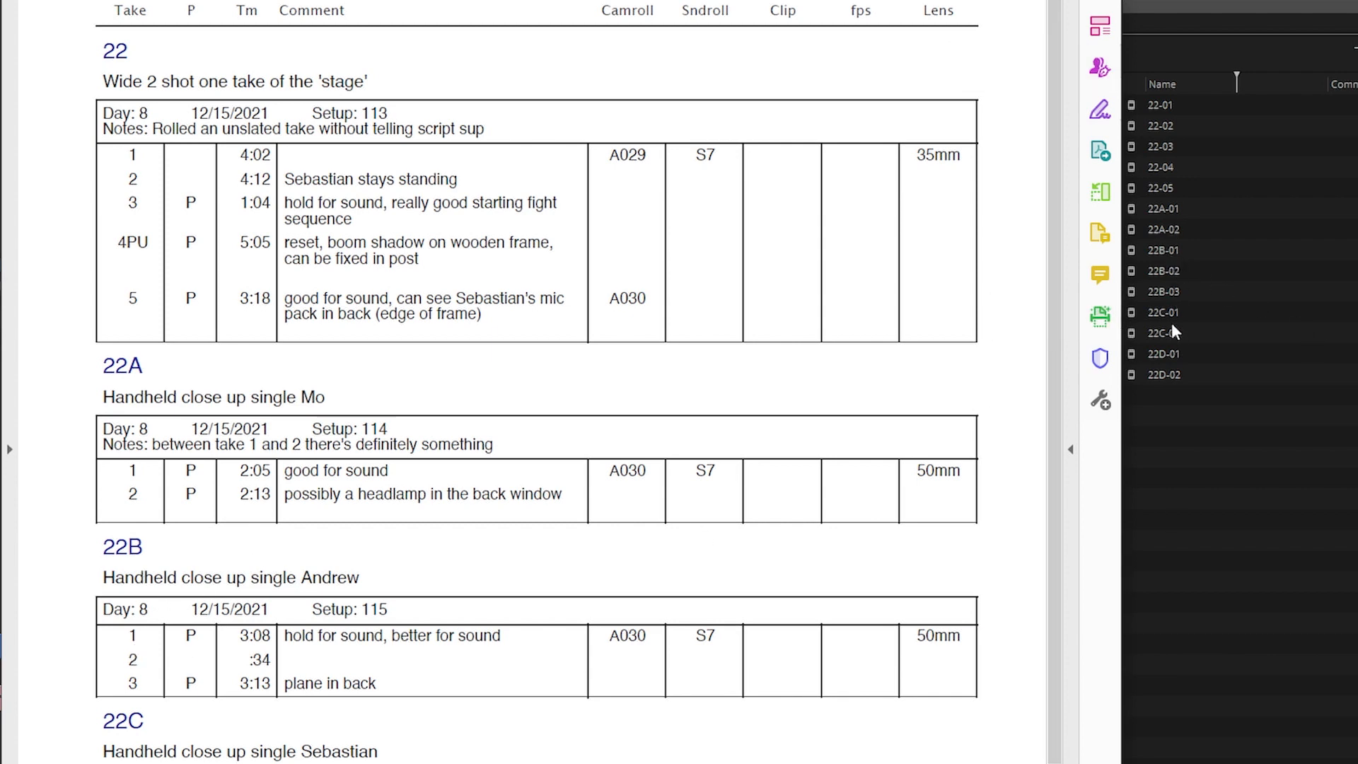
scroll(328, 732, down, 3)
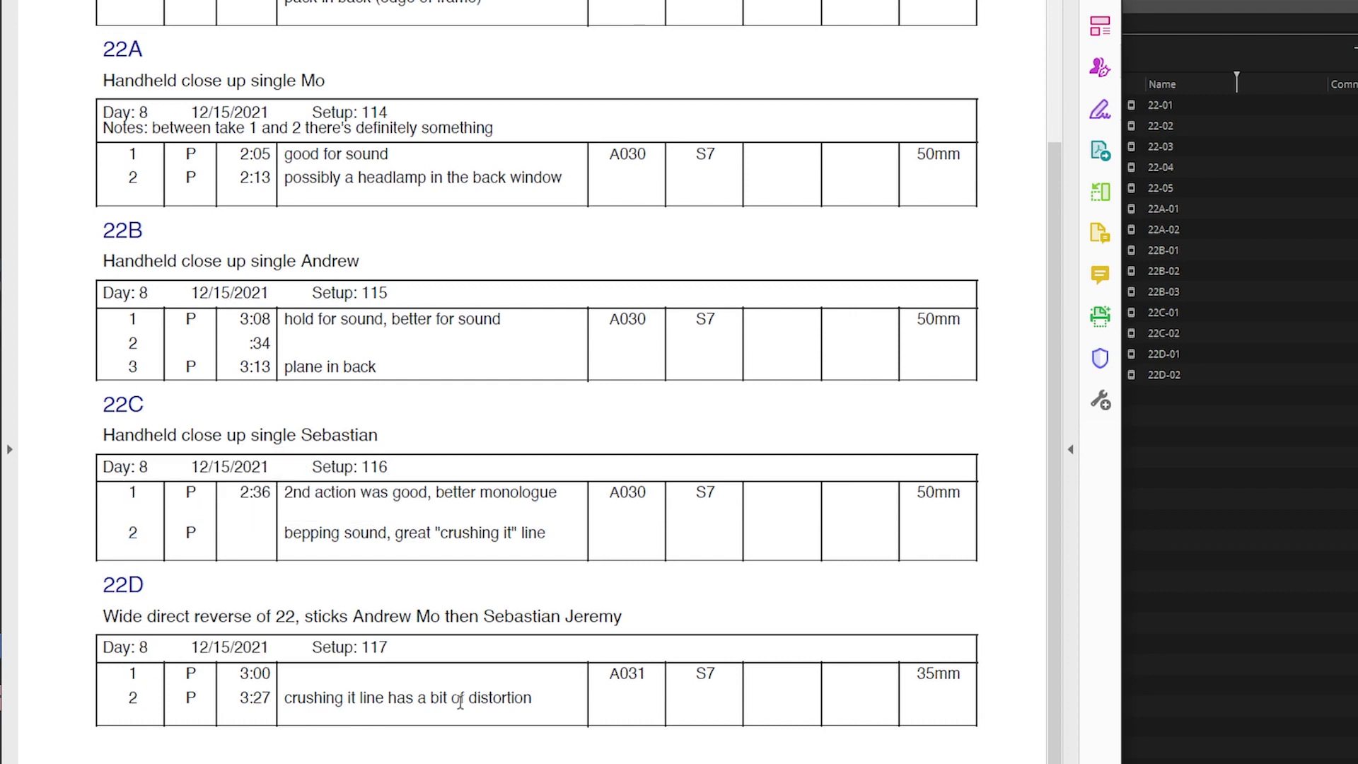
scroll(495, 704, up, 3)
scroll(536, 707, up, 2)
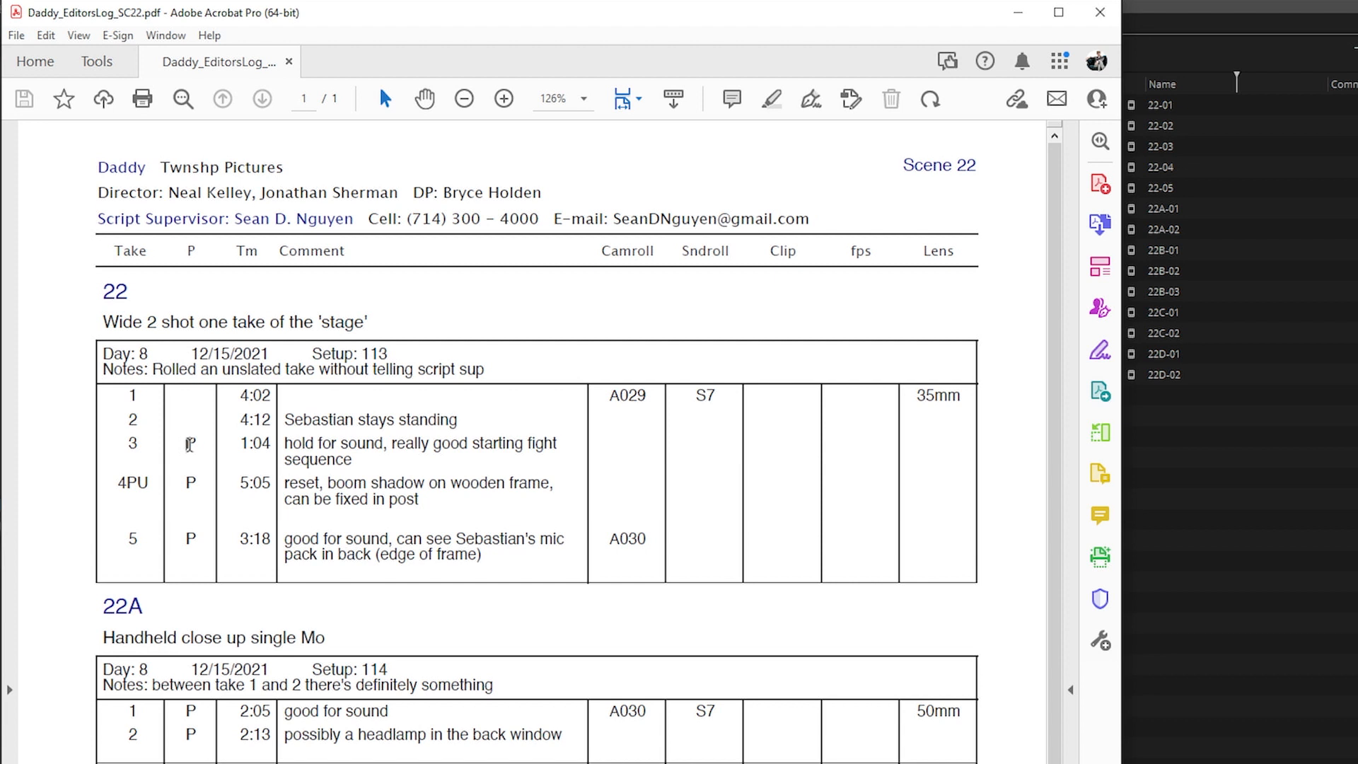
double_click(189, 443)
double_click(190, 483)
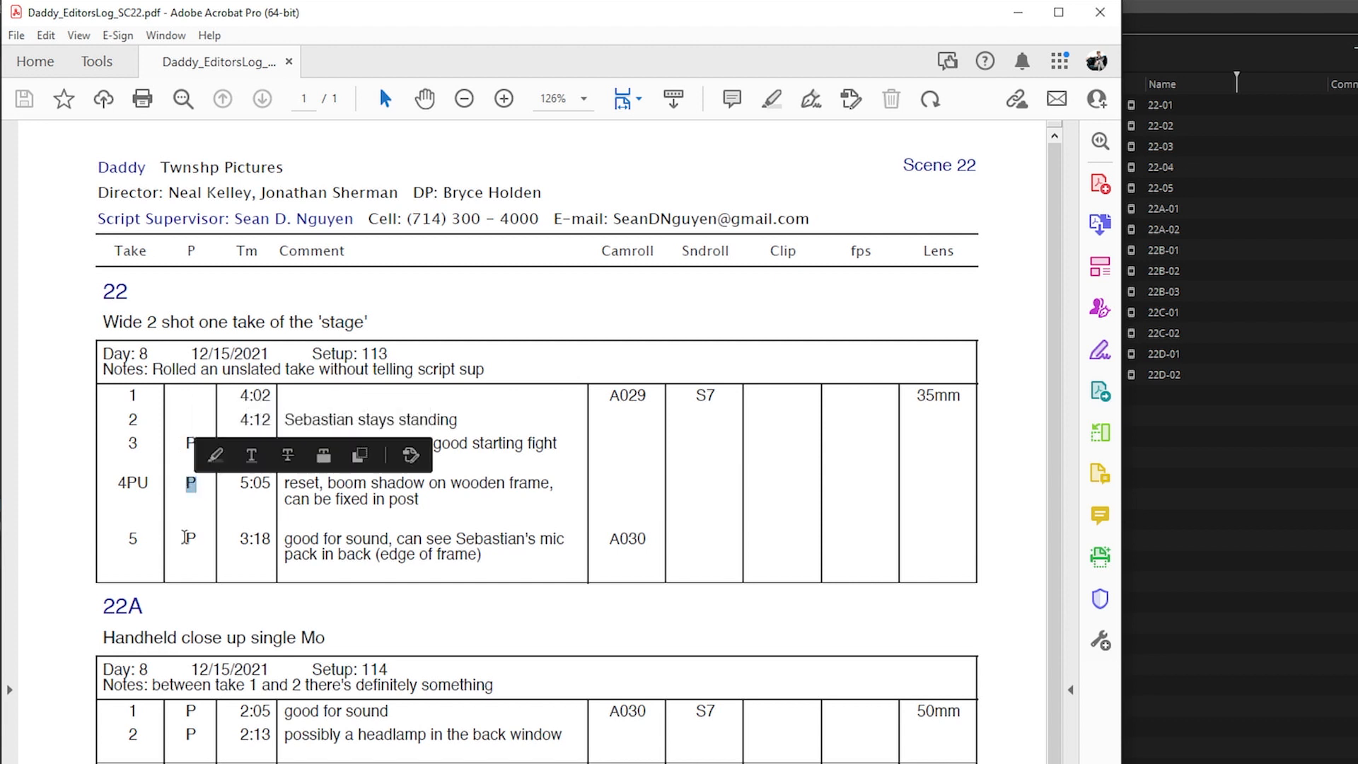
double_click(190, 538)
click(202, 544)
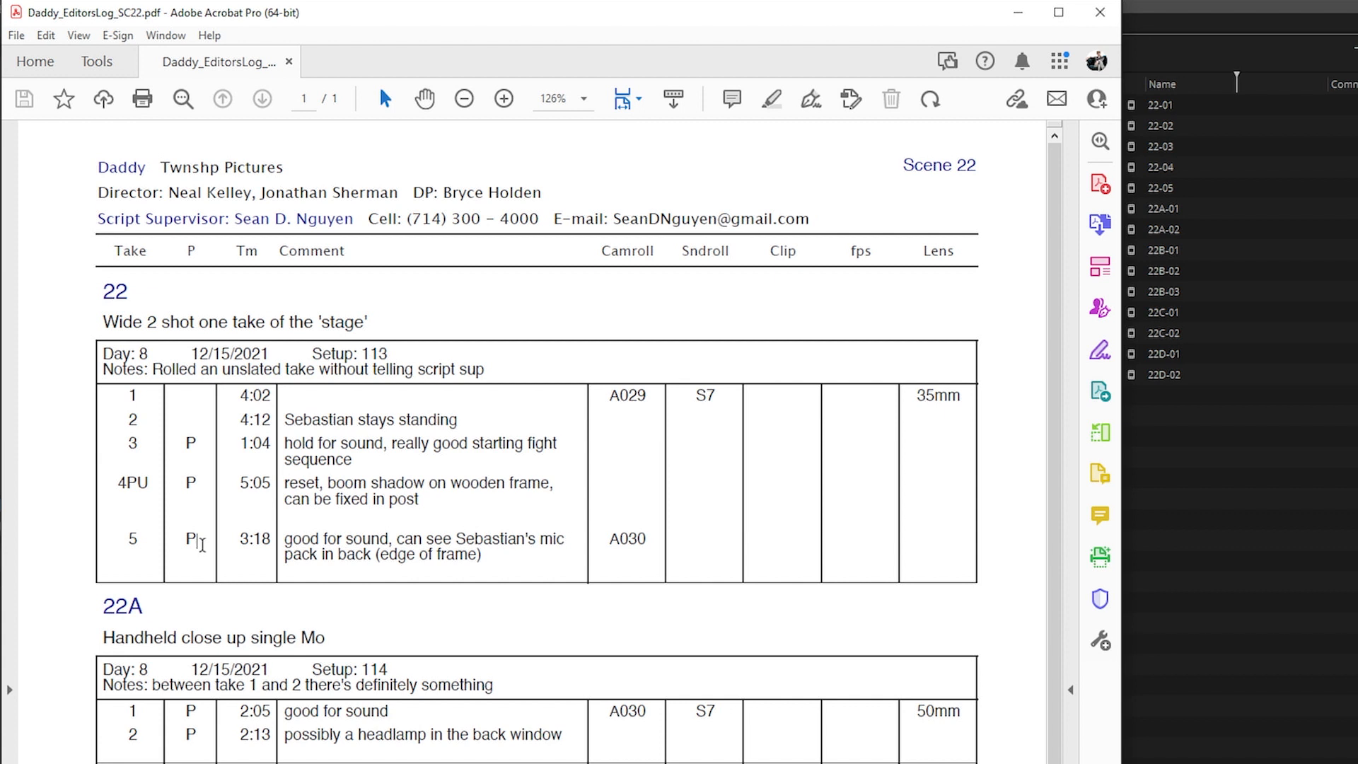
scroll(202, 544, down, 3)
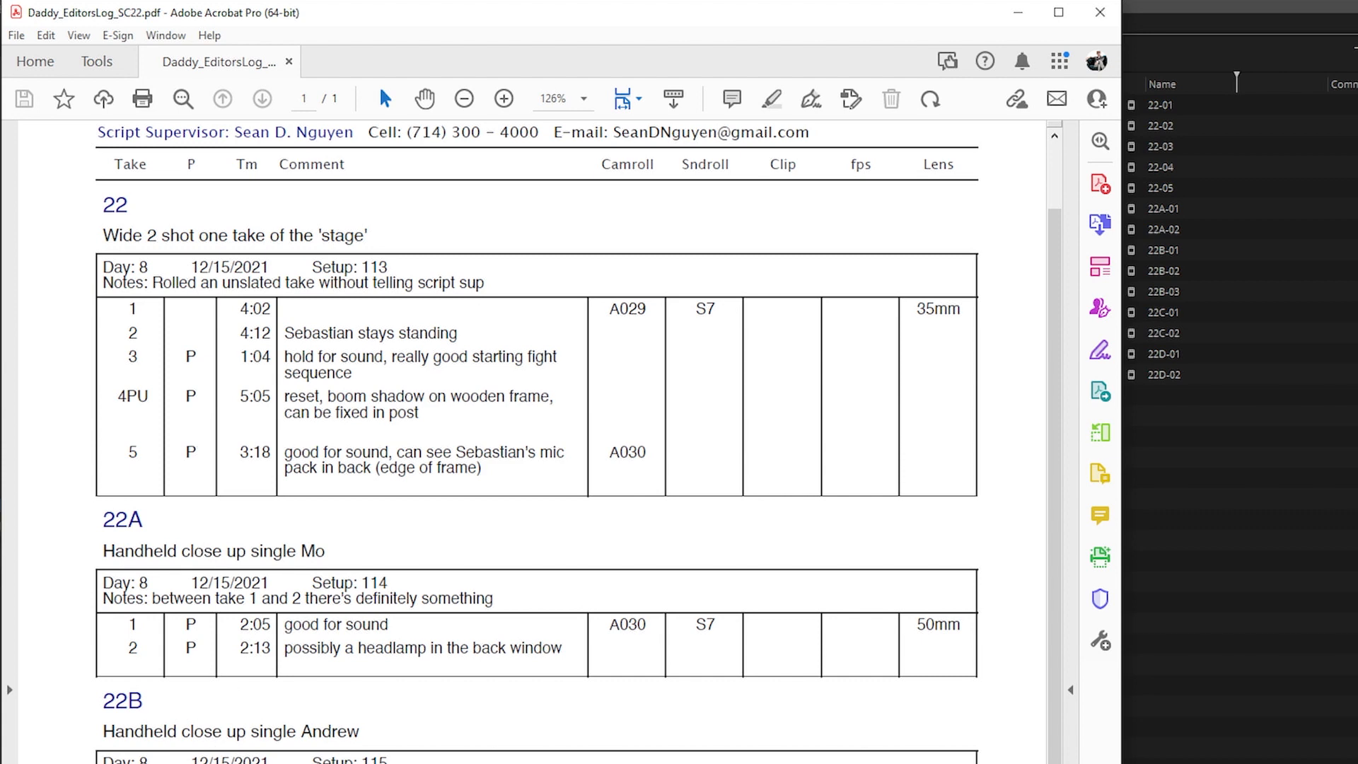
Append an asterisk to the names of the circled takes in the _SYNC bin, starting with 22-03
click(1215, 566)
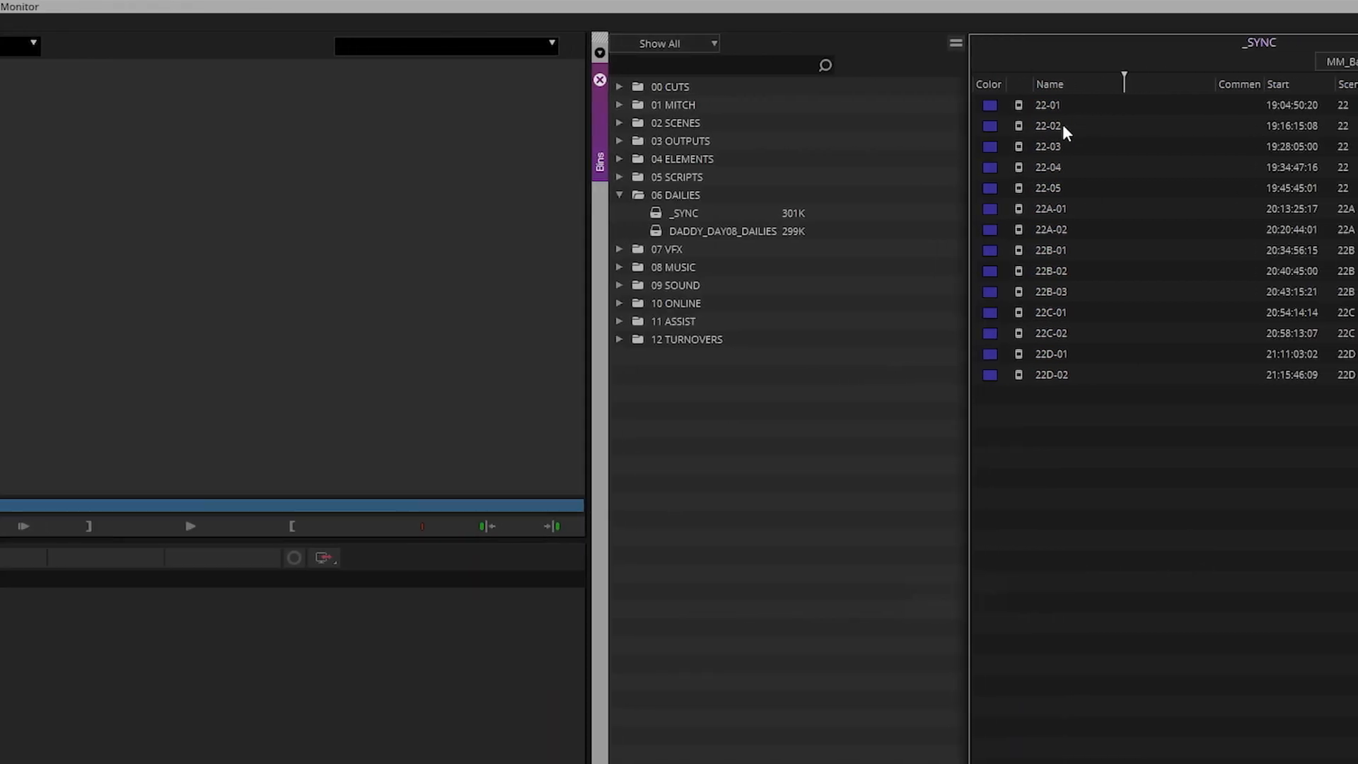
click(1182, 147)
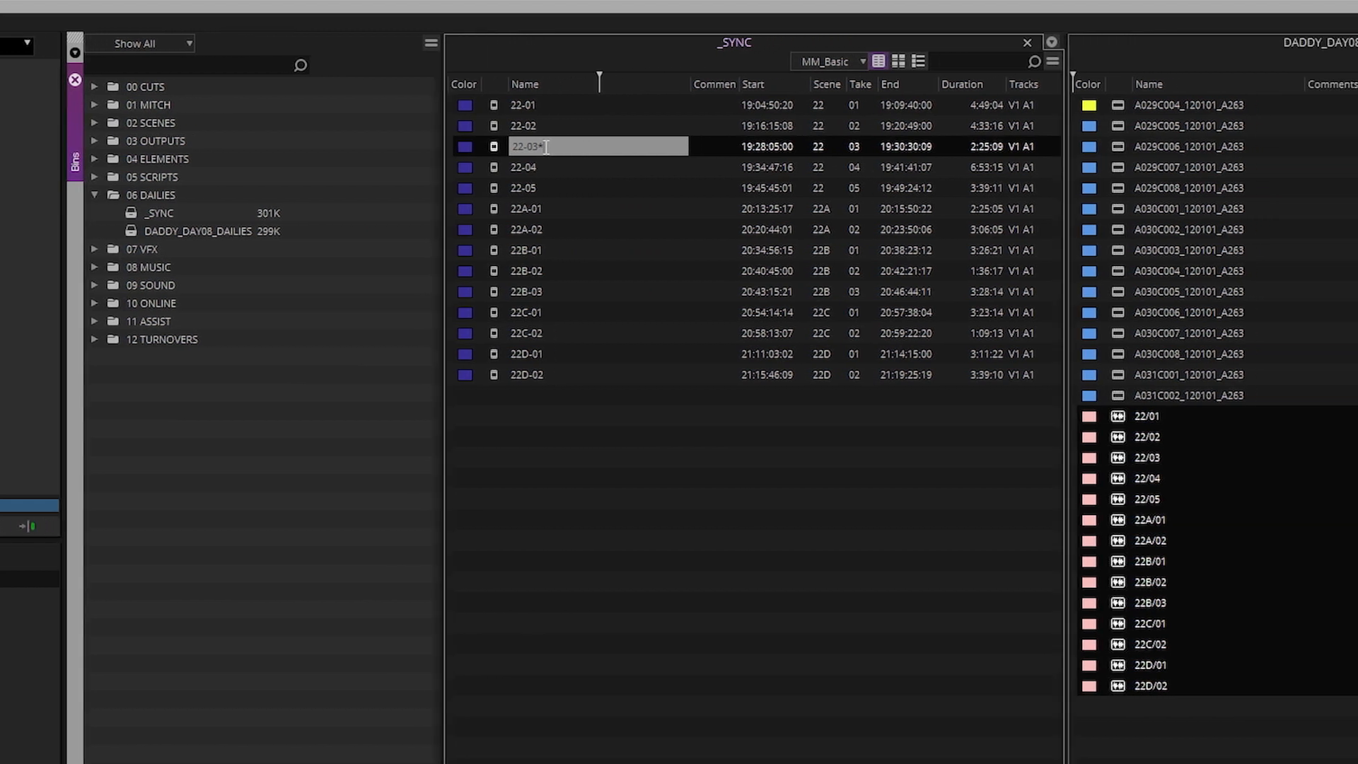
text(*)
key(Return)
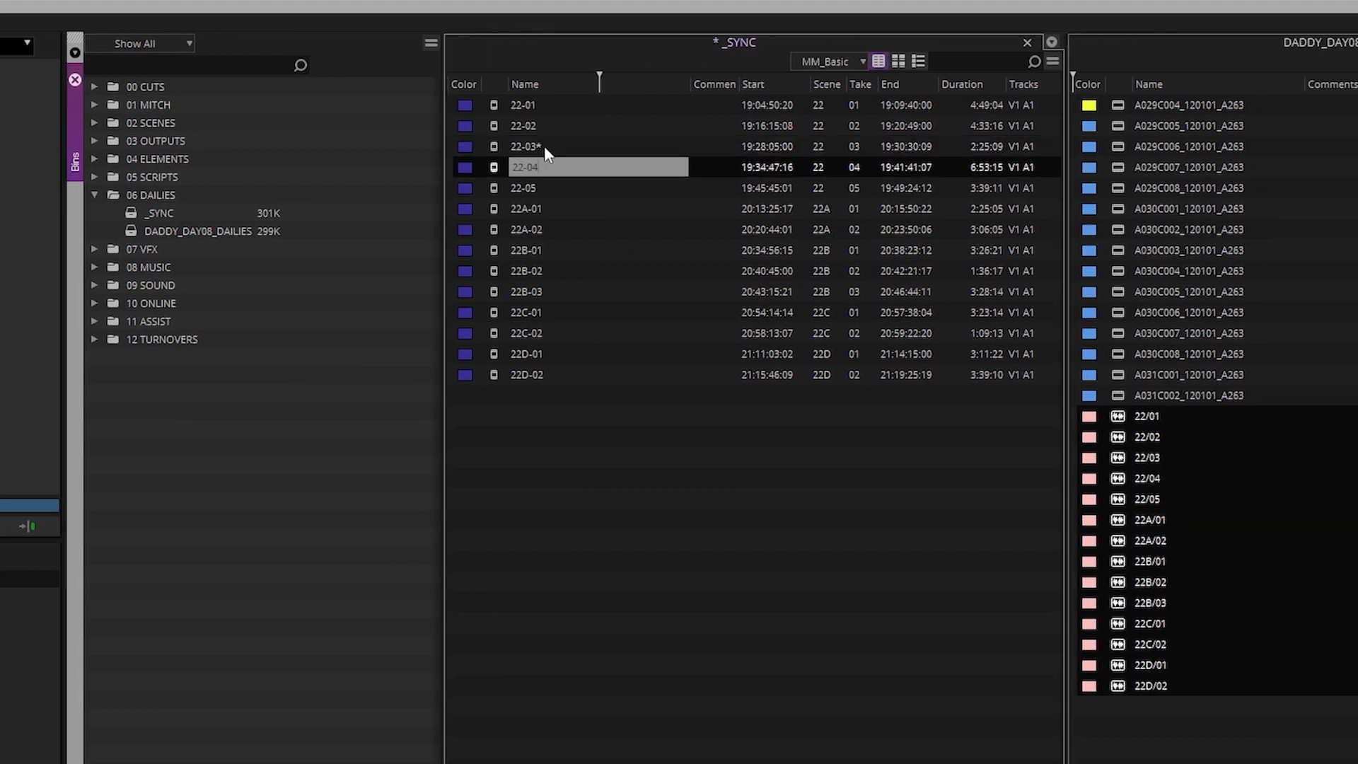
text(*)
key(Return)
text(*)
key(Return)
text(*)
key(Return)
text(*)
key(Return)
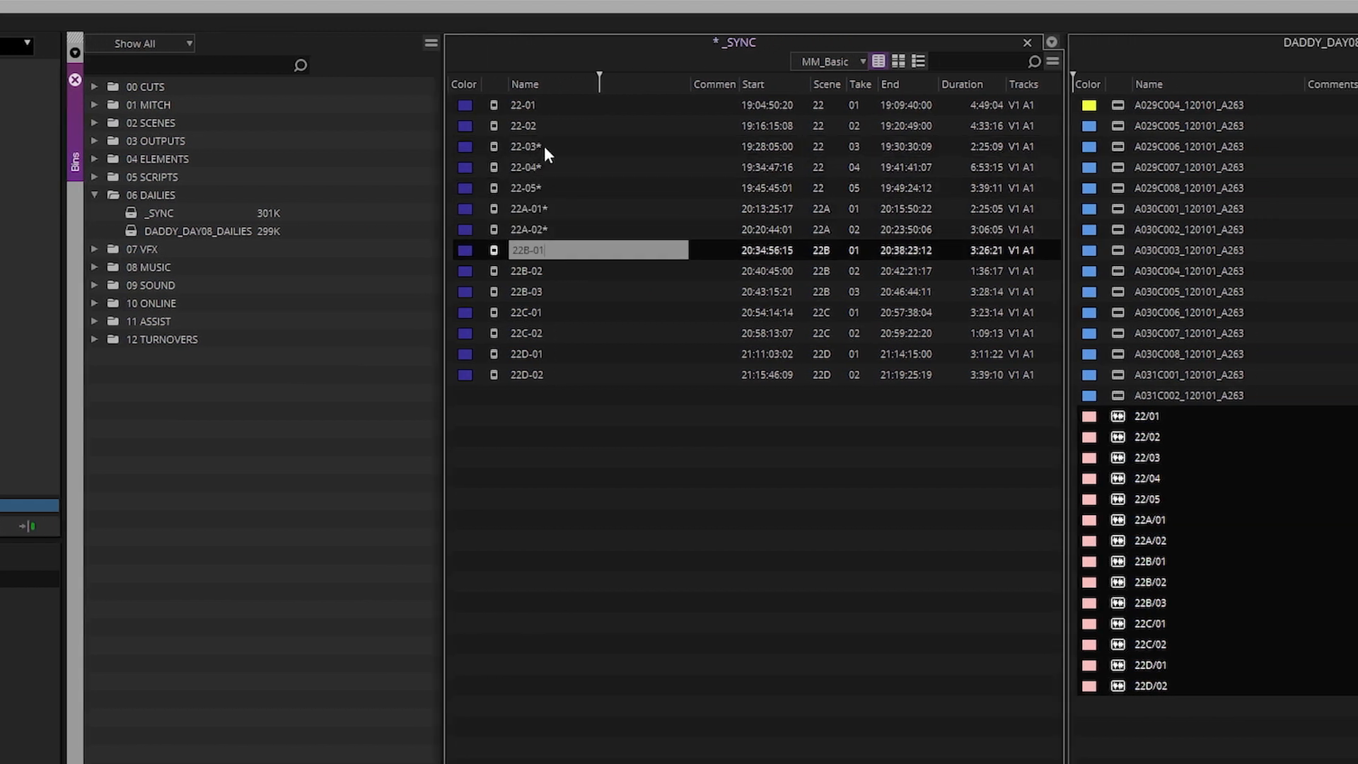
text(* * * * * * *)
Remove the asterisk from 22B-02 and save the _SYNC bin
click(566, 271)
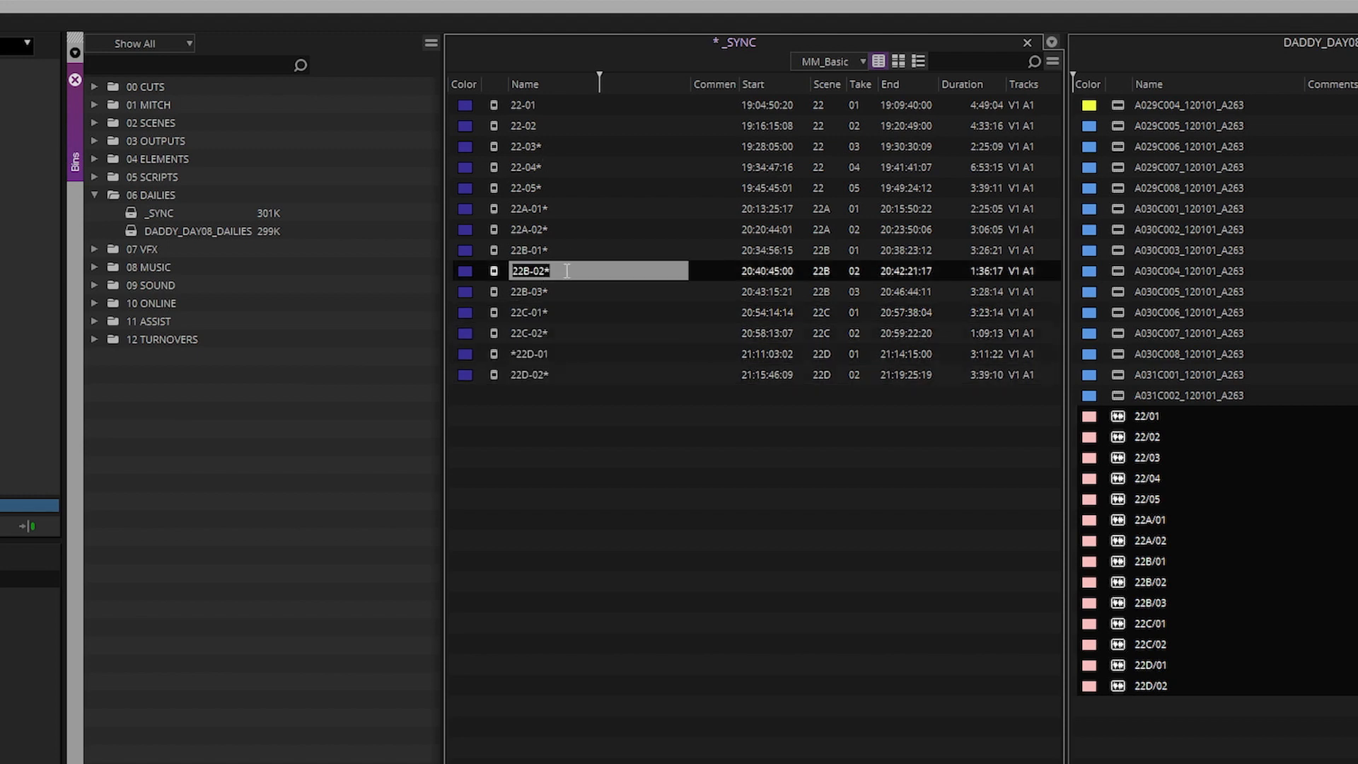
key(Right)
key(BackSpace)
click(686, 610)
key(ctrl+s)
Check take 4PU in the editor's log, then rename 22-04* to '22-04* pu'
key(alt+Tab)
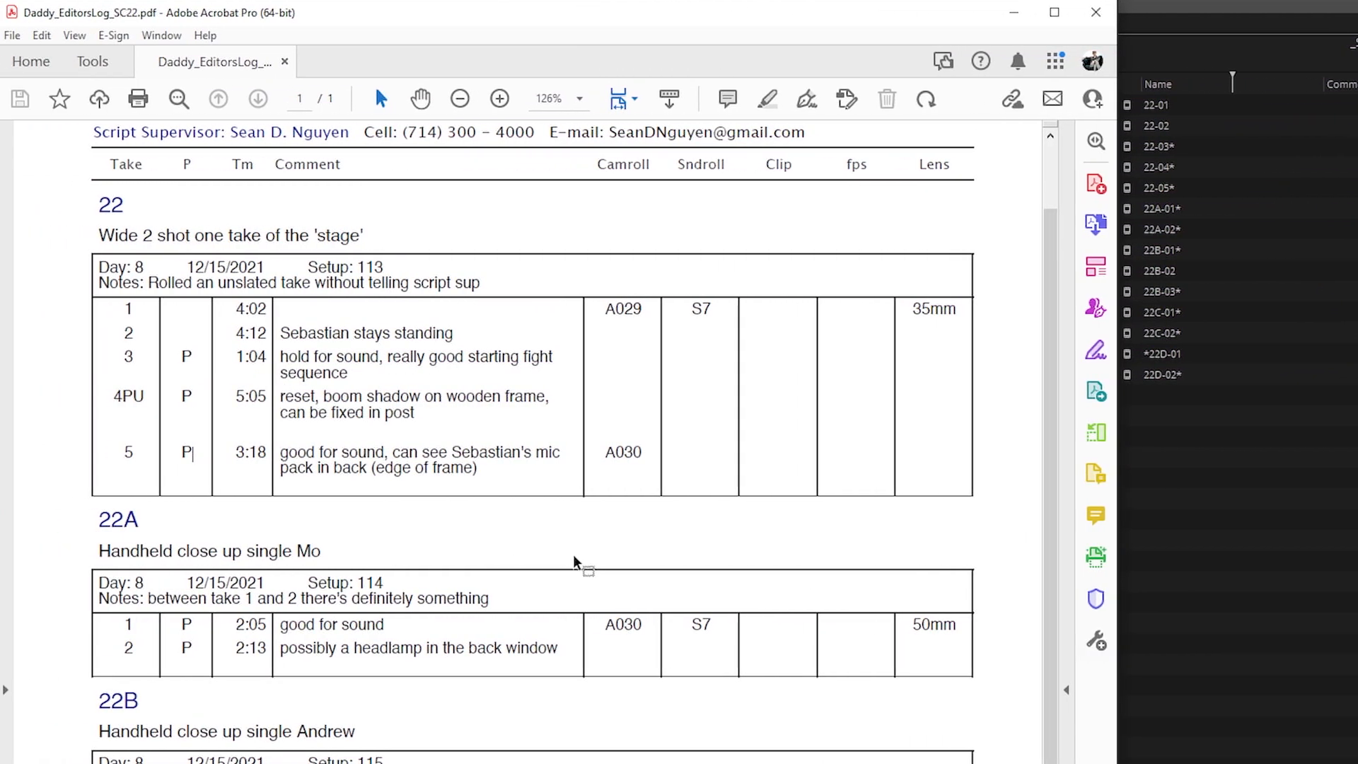
double_click(133, 396)
click(149, 406)
key(alt+Tab)
click(1186, 168)
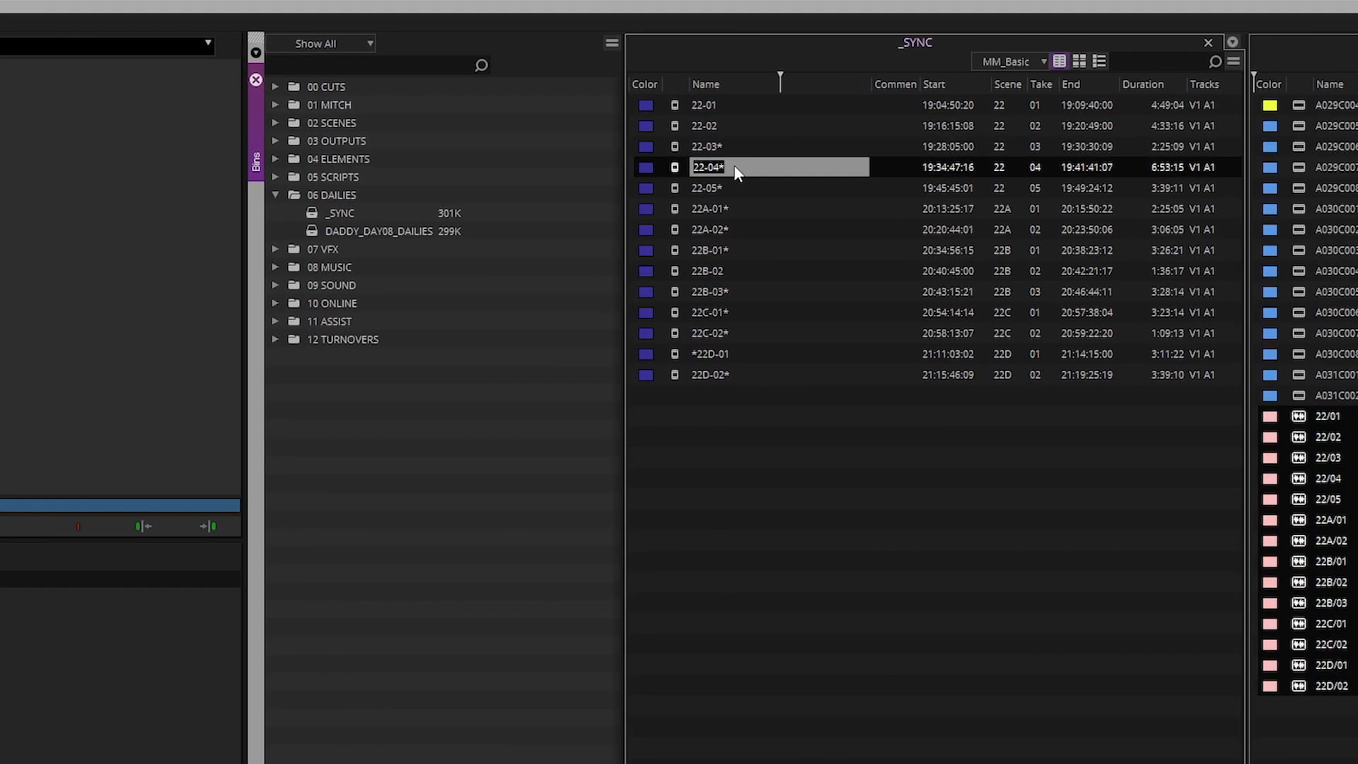
text(pu)
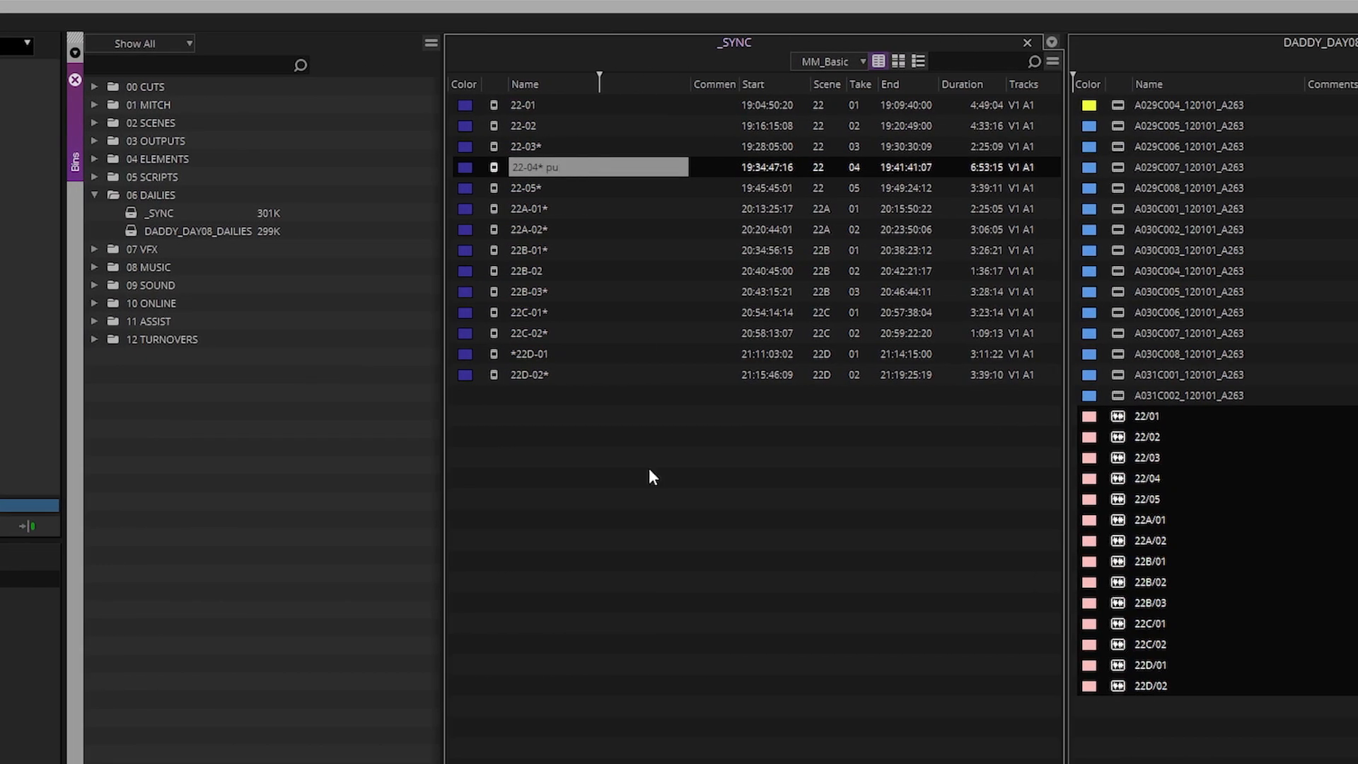
key(Return)
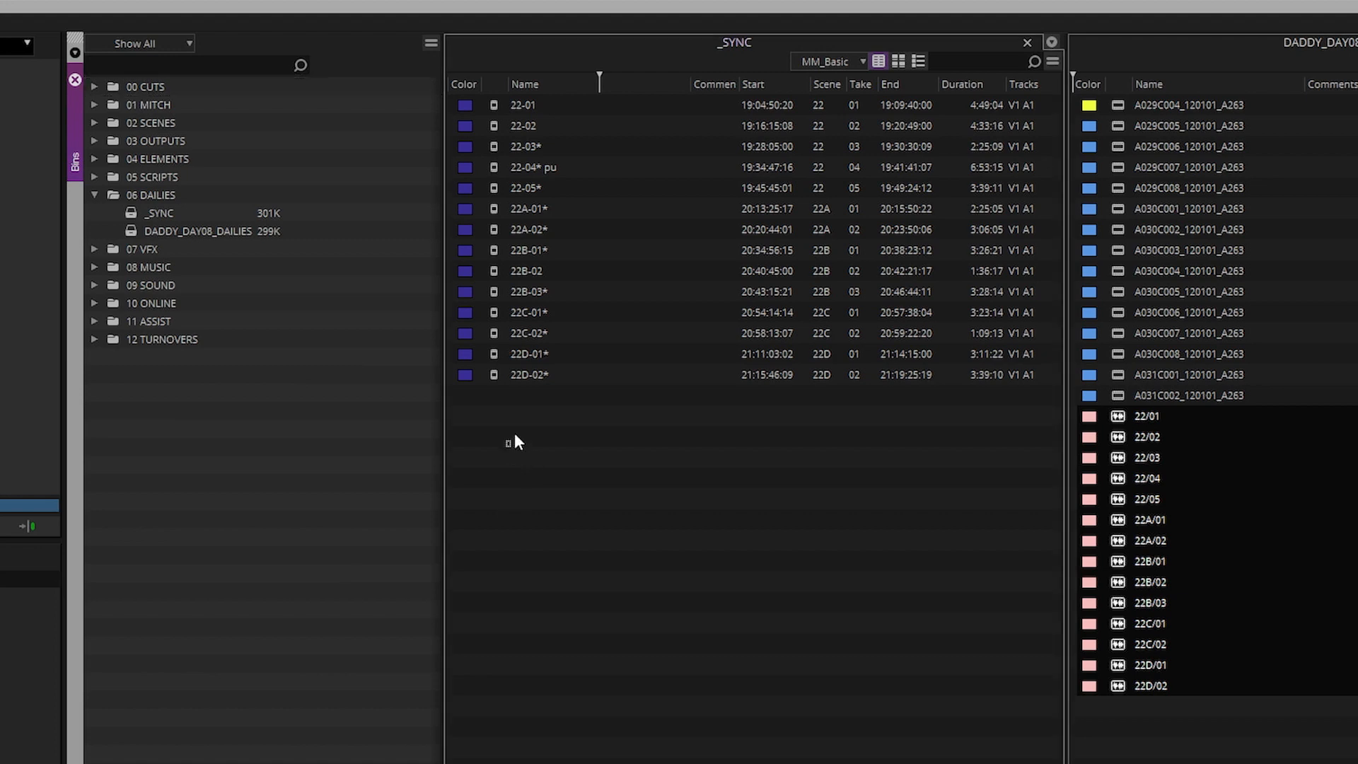
key(ctrl+a)
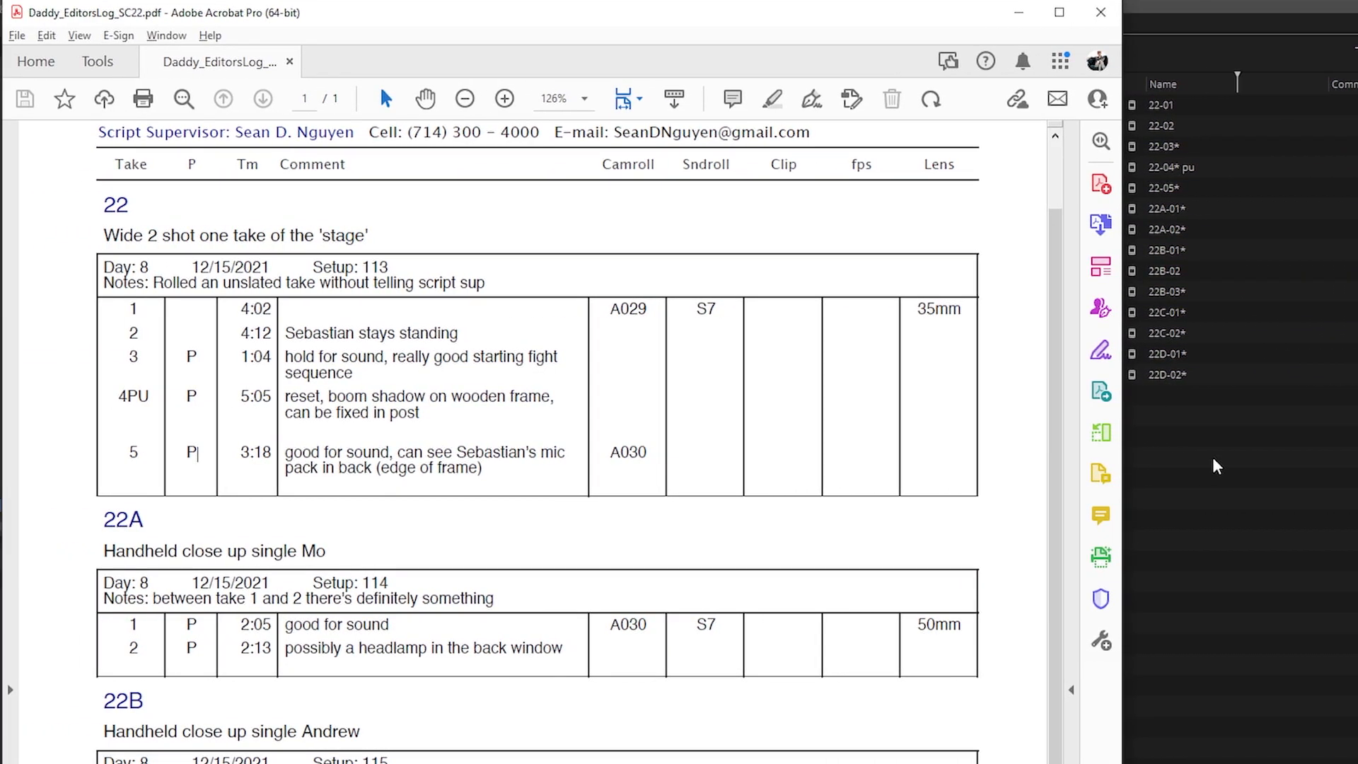
Review the take 2 and take 3 comments in the editor's log, then close Acrobat
drag(303, 333, 459, 332)
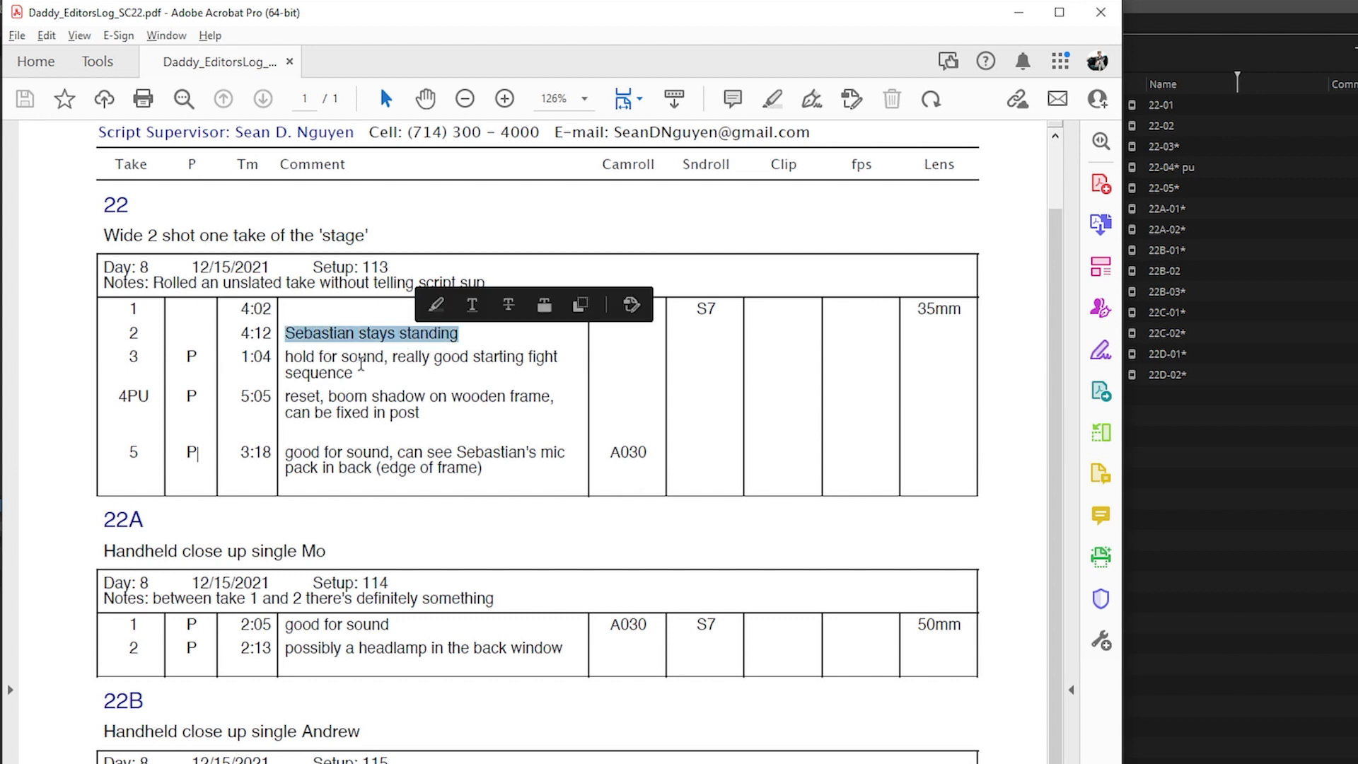
drag(318, 356, 384, 357)
click(377, 396)
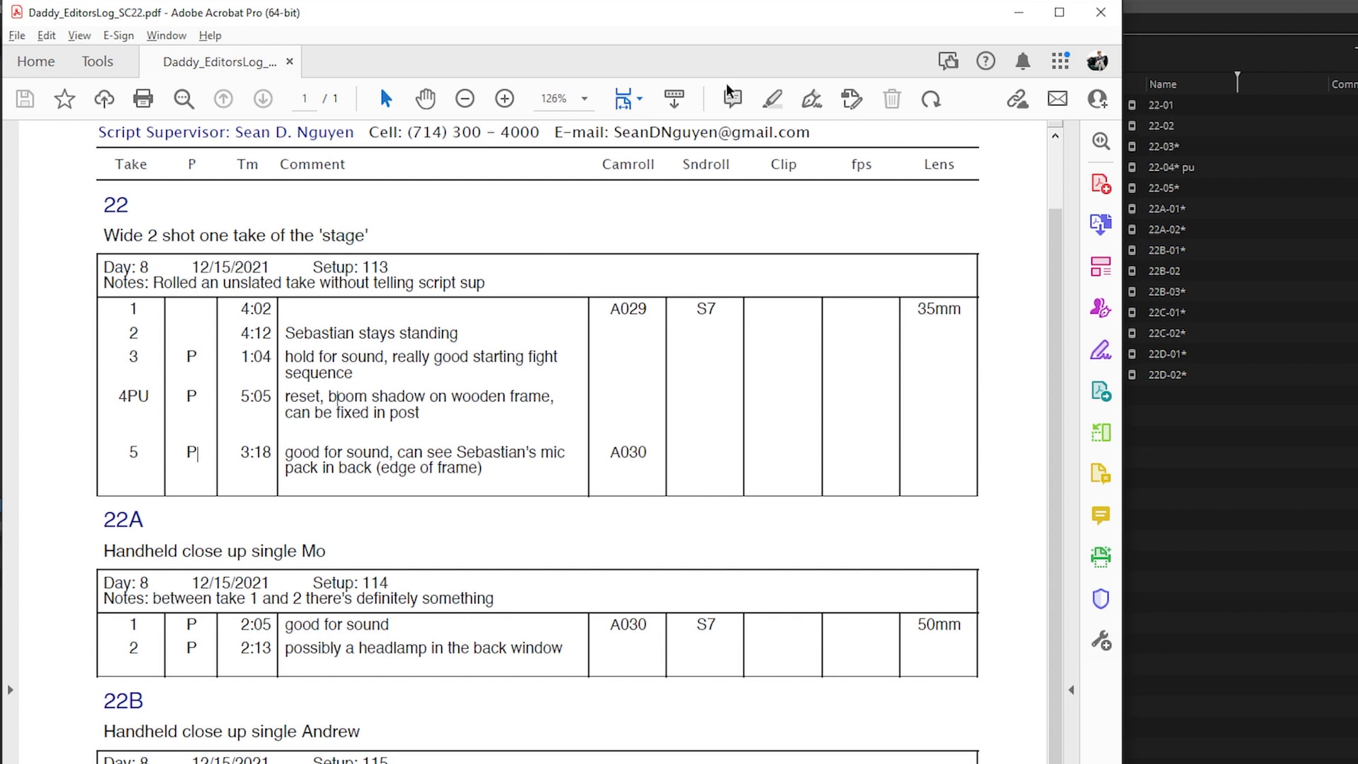
click(1102, 14)
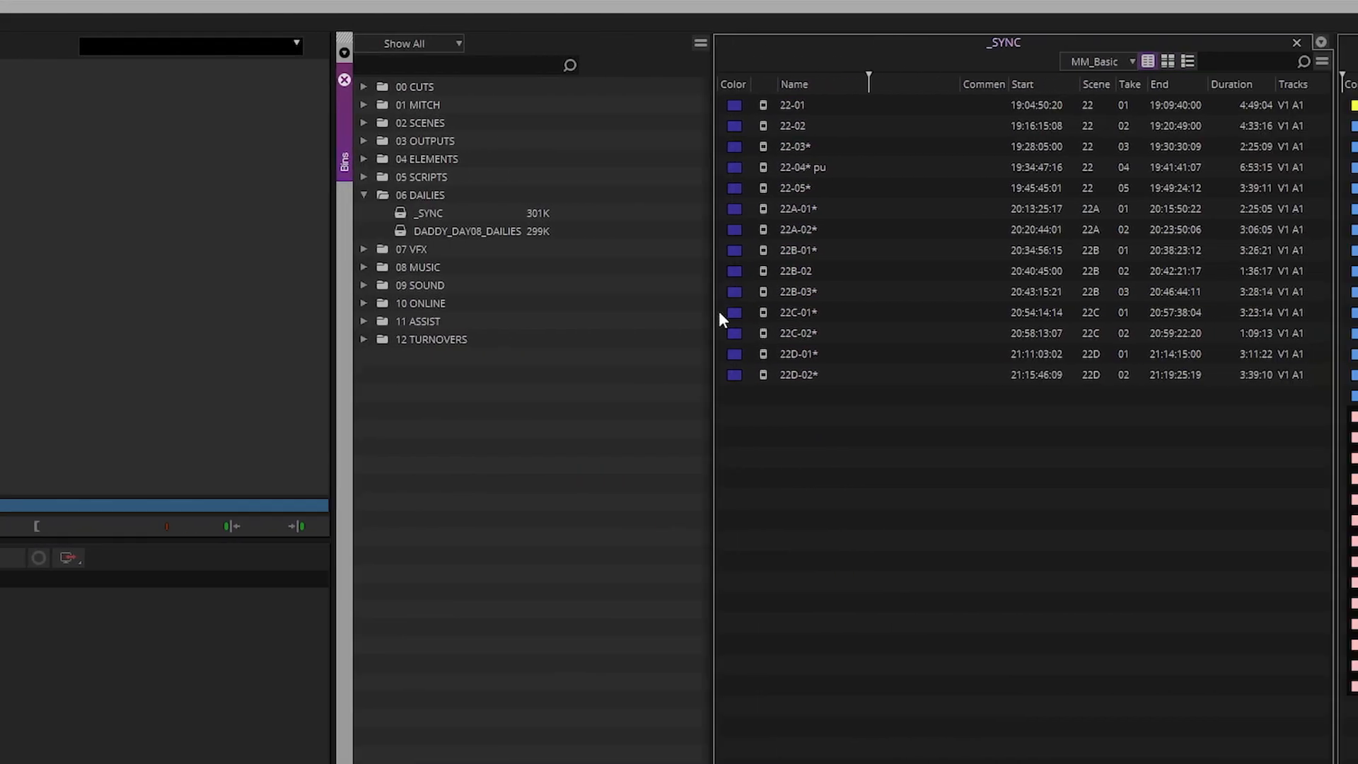